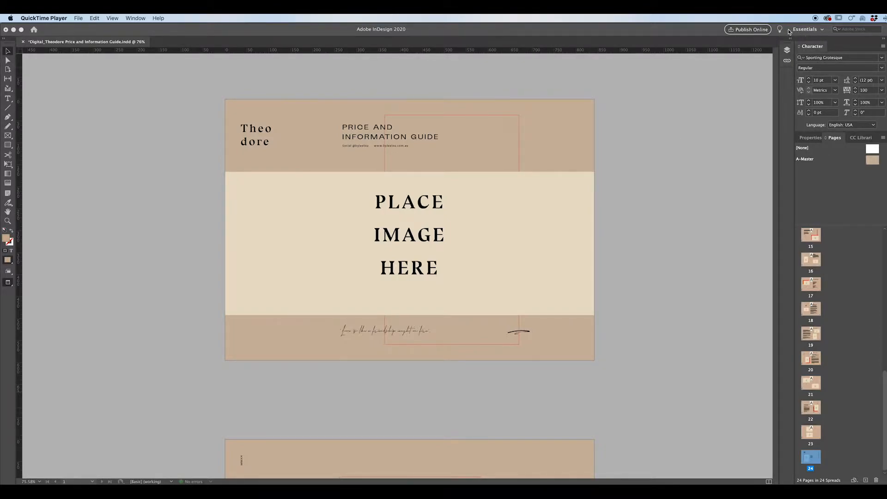
Step: Switch to the Book workspace, collapse the swatches, and show the document's pages
{"action": "left_click", "coordinate": [824, 32]}
{"action": "left_click", "coordinate": [824, 32]}
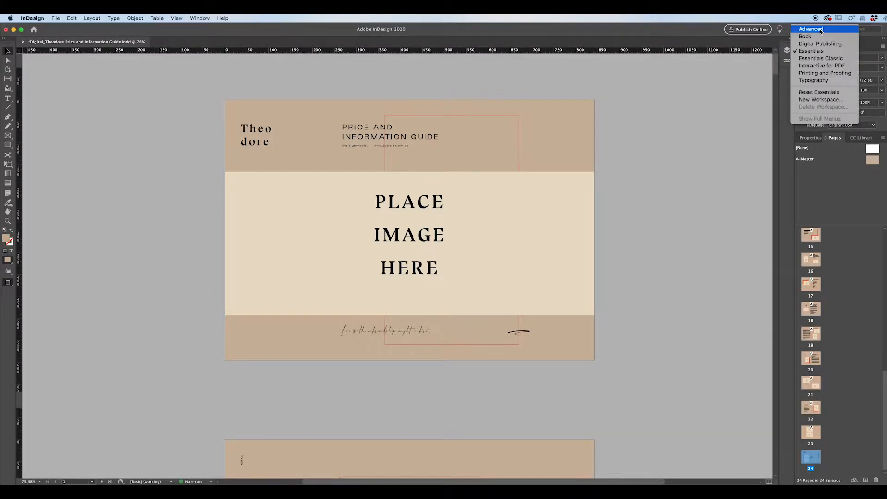
{"action": "left_click", "coordinate": [817, 37]}
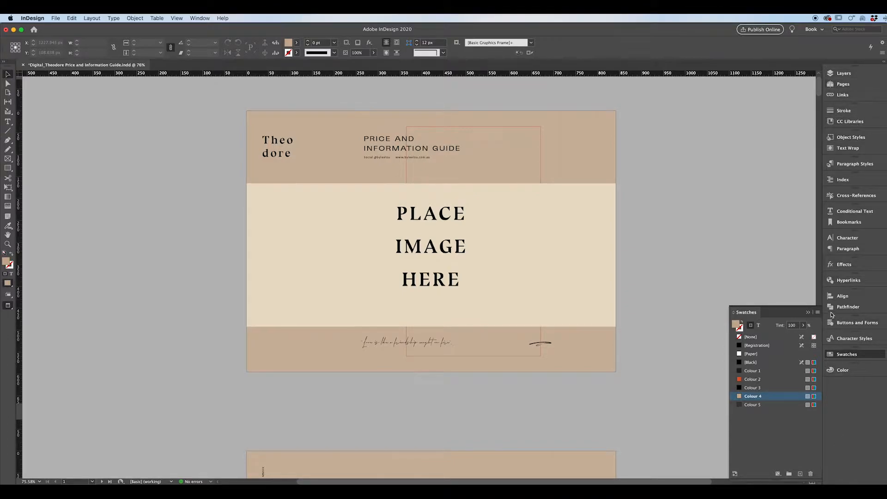
{"action": "left_click", "coordinate": [808, 312]}
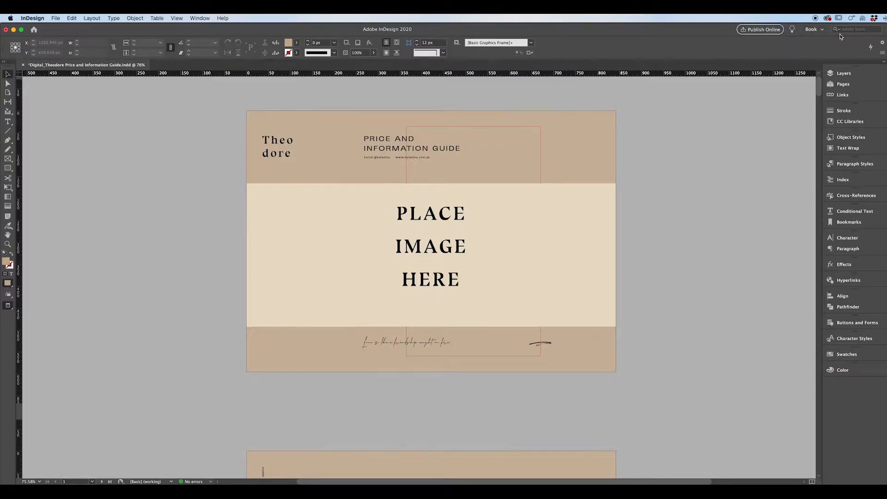
{"action": "left_click", "coordinate": [843, 84]}
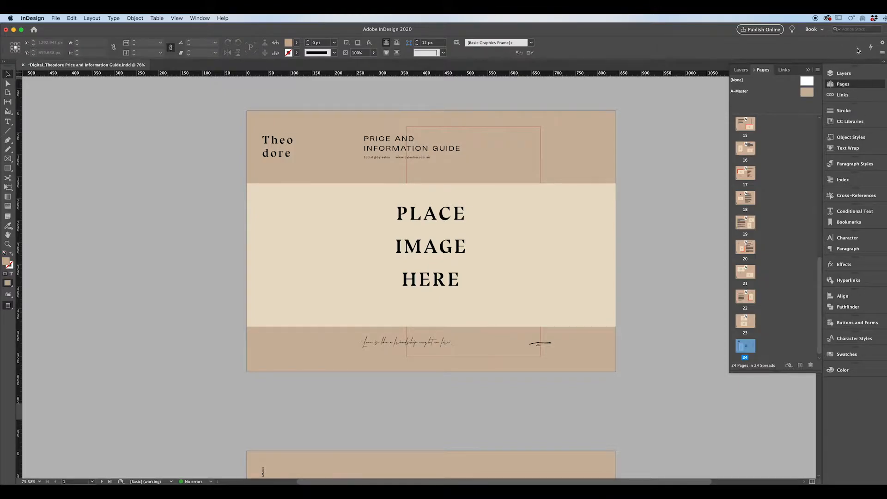
{"action": "left_click", "coordinate": [198, 19]}
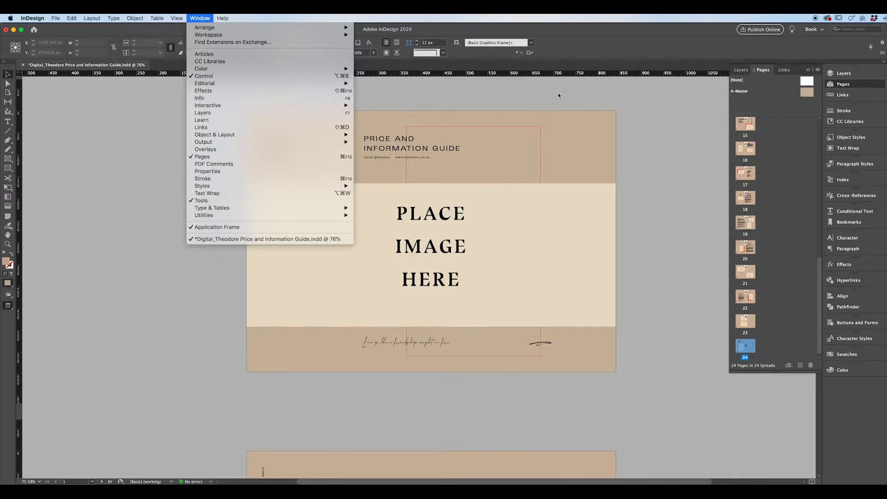
{"action": "left_click", "coordinate": [697, 105]}
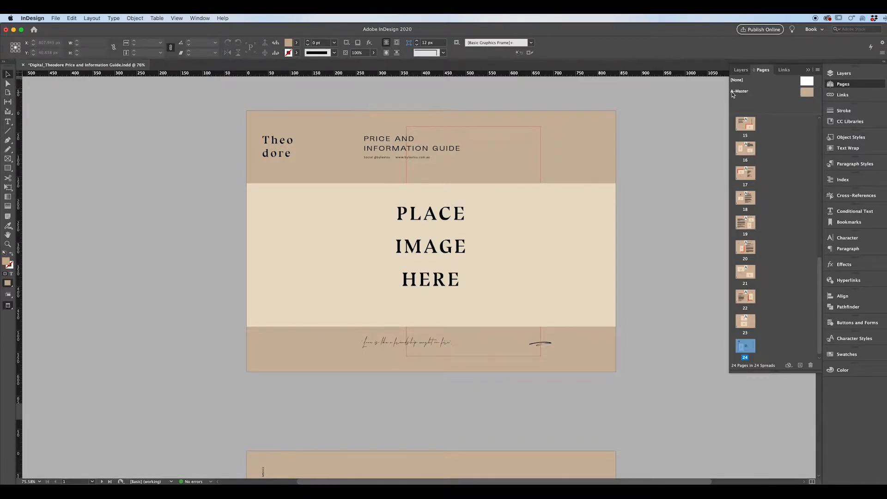
Step: Open the A-Master page and leave preview mode so its margins and guides are shown
{"action": "double_click", "coordinate": [808, 93]}
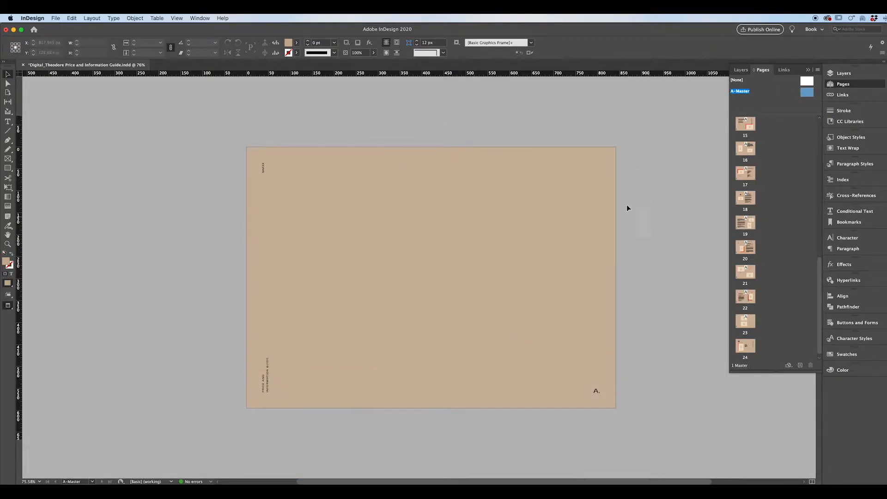
{"action": "left_click", "coordinate": [312, 344]}
{"action": "left_click_drag", "start_coordinate": [750, 164], "coordinate": [747, 178]}
{"action": "key", "text": "w"}
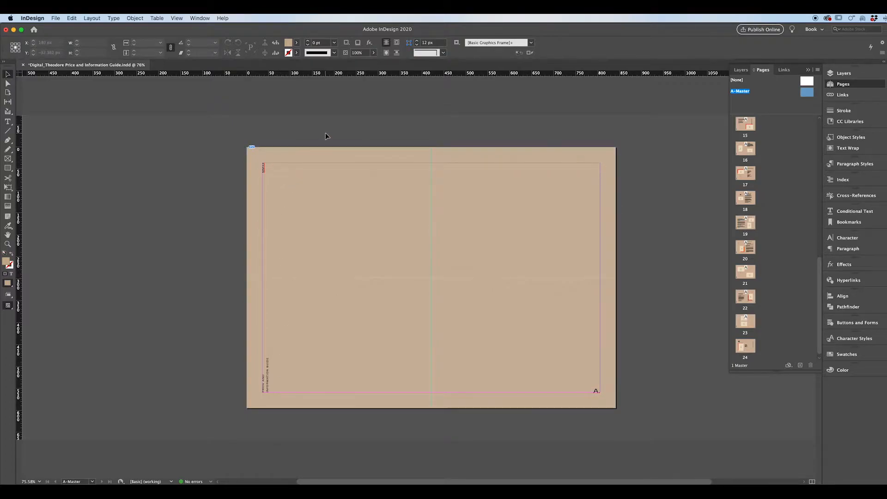
{"action": "key", "text": "w"}
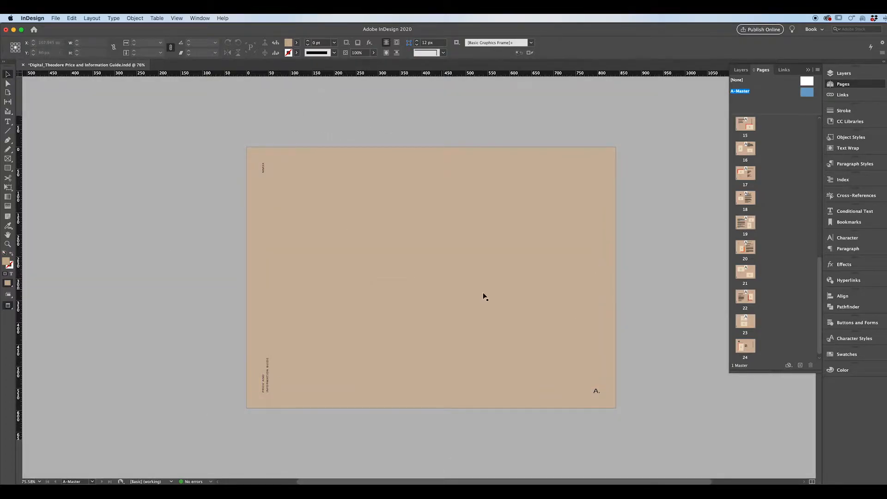
{"action": "key", "text": "w"}
Step: View page 4 to compare it with its master, and return to A-Master
{"action": "scroll", "coordinate": [770, 152], "scroll_direction": "up", "scroll_amount": 10}
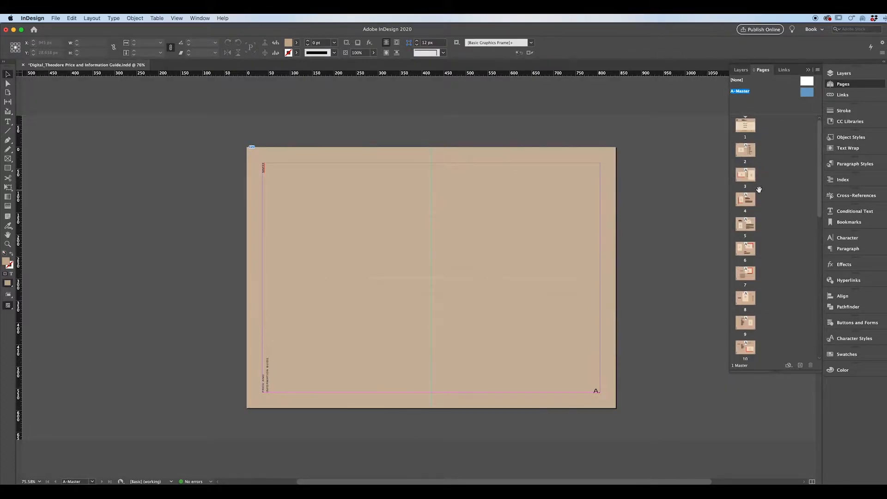
{"action": "double_click", "coordinate": [748, 199]}
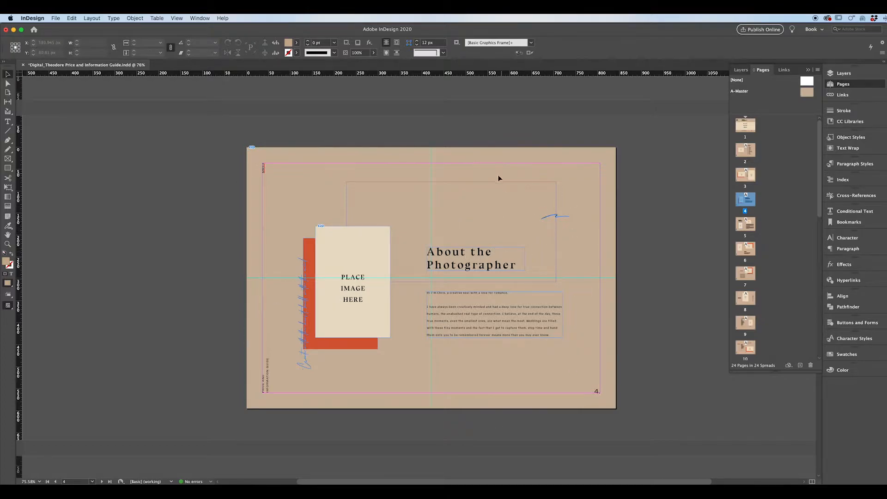
{"action": "double_click", "coordinate": [806, 93]}
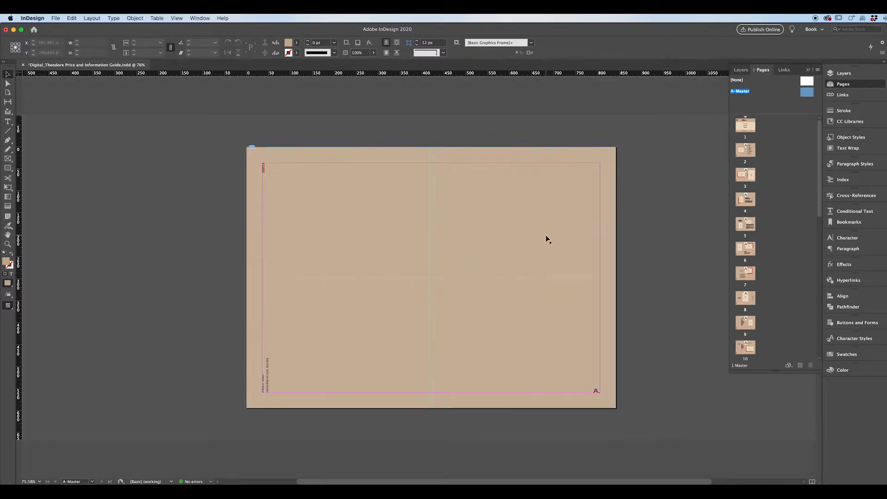
Step: Fill the background rectangle on A-Master with Colour 2 and check the page thumbnails
{"action": "left_click", "coordinate": [531, 210]}
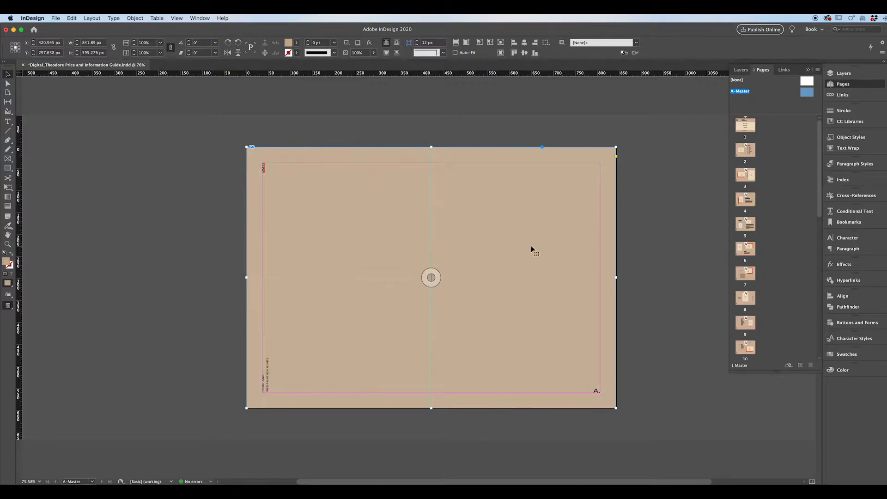
{"action": "double_click", "coordinate": [525, 235]}
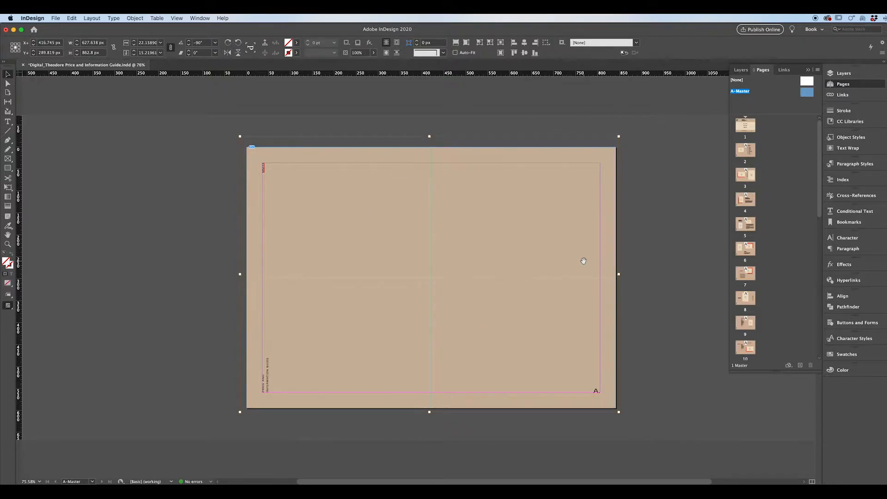
{"action": "key", "text": "Escape"}
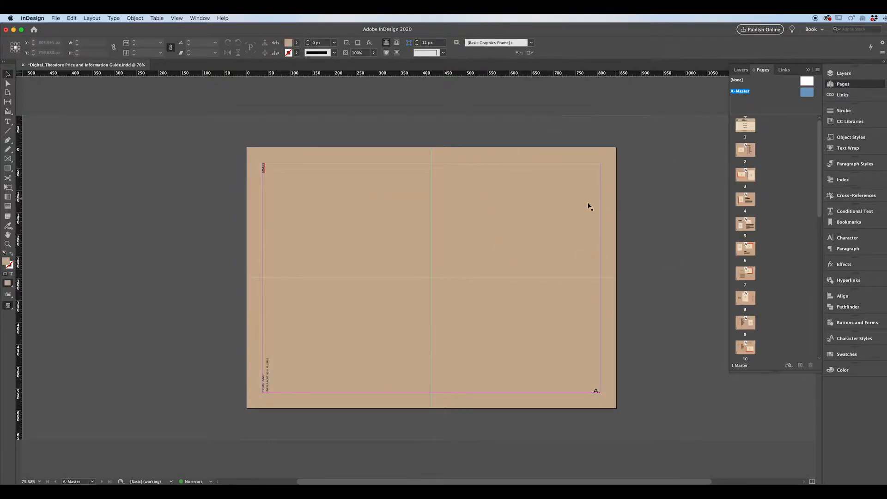
{"action": "left_click", "coordinate": [847, 354]}
{"action": "left_click", "coordinate": [761, 380]}
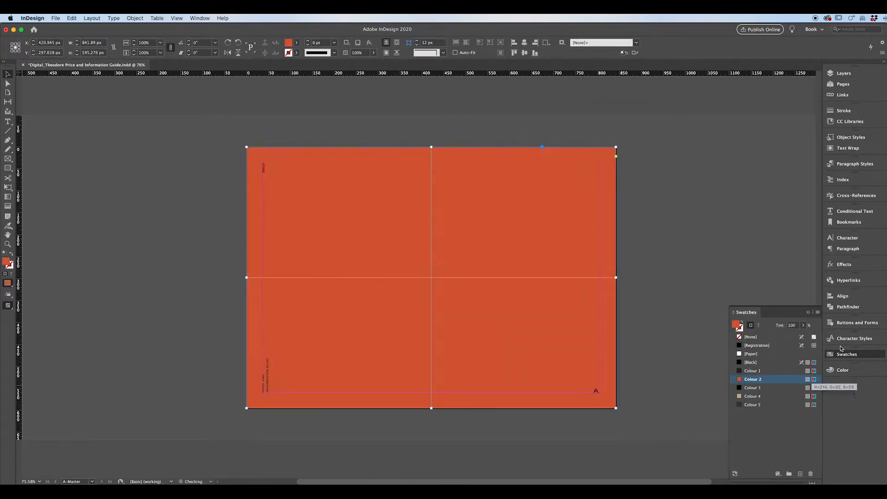
{"action": "left_click", "coordinate": [843, 83]}
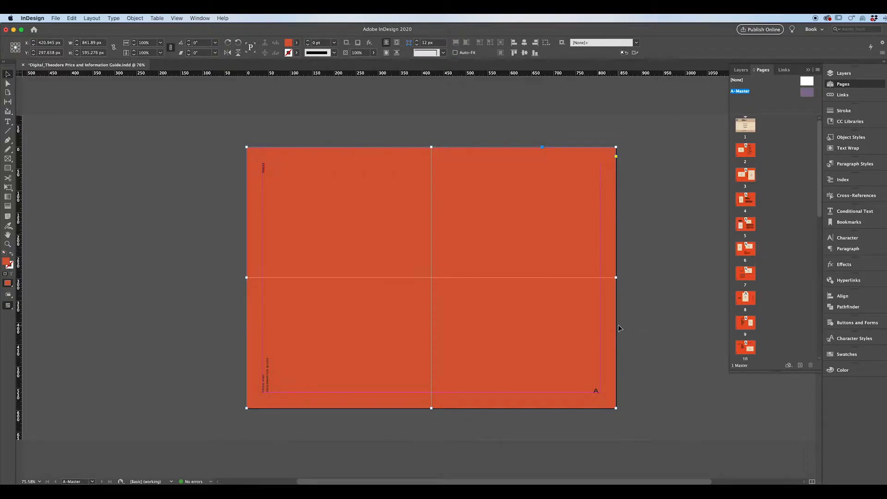
Step: Undo the fill change on the master background and deselect everything
{"action": "key", "text": "super+z"}
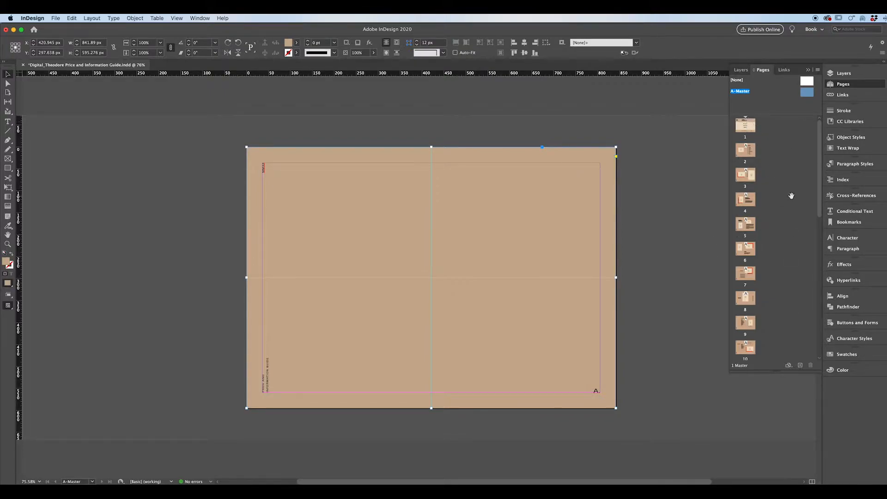
{"action": "key", "text": "super+z"}
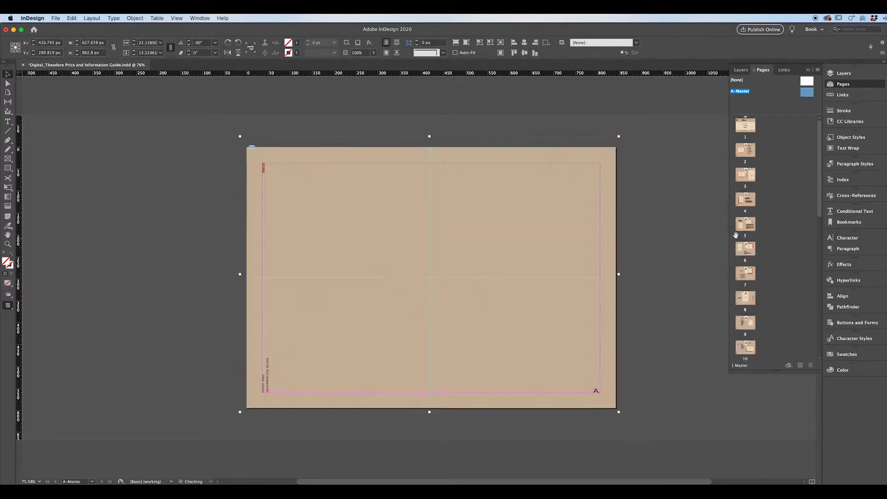
{"action": "left_click", "coordinate": [678, 207]}
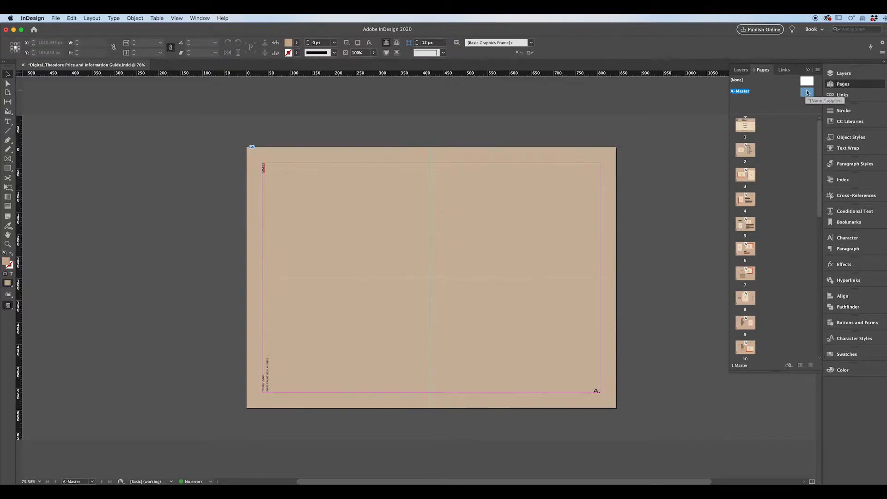
Step: Insert a new page based on A-Master after page 1 and view it in the layout
{"action": "double_click", "coordinate": [760, 129]}
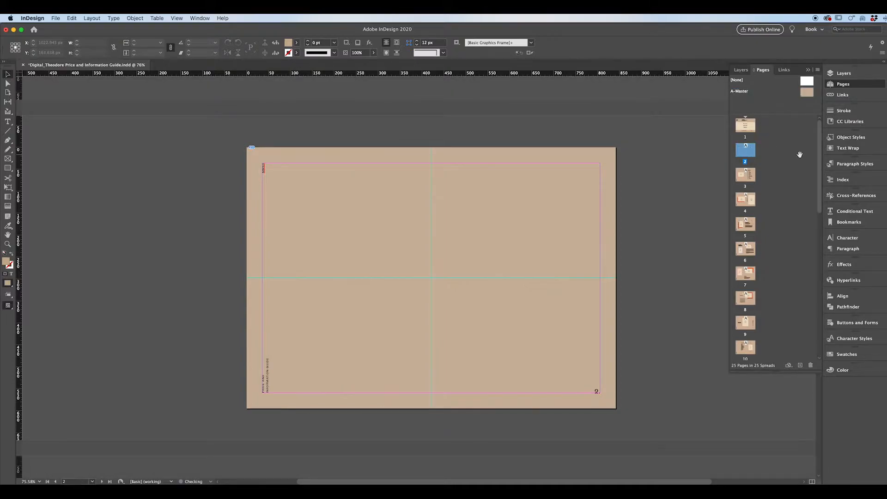
{"action": "double_click", "coordinate": [752, 124]}
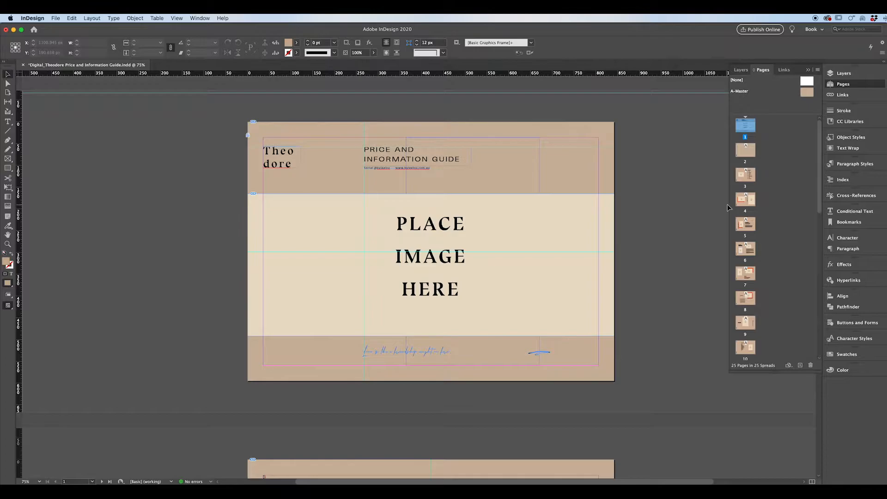
{"action": "key", "text": "super+minus"}
{"action": "scroll", "coordinate": [548, 311], "scroll_direction": "down", "scroll_amount": 4}
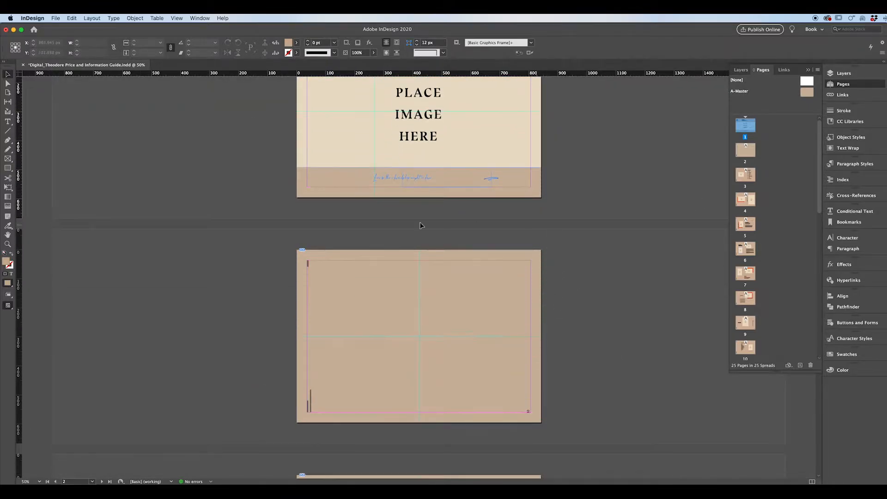
Step: Insert a blank page based on the [None] master after page 1, and delete that blank spread
{"action": "left_click_drag", "start_coordinate": [803, 81], "coordinate": [755, 129]}
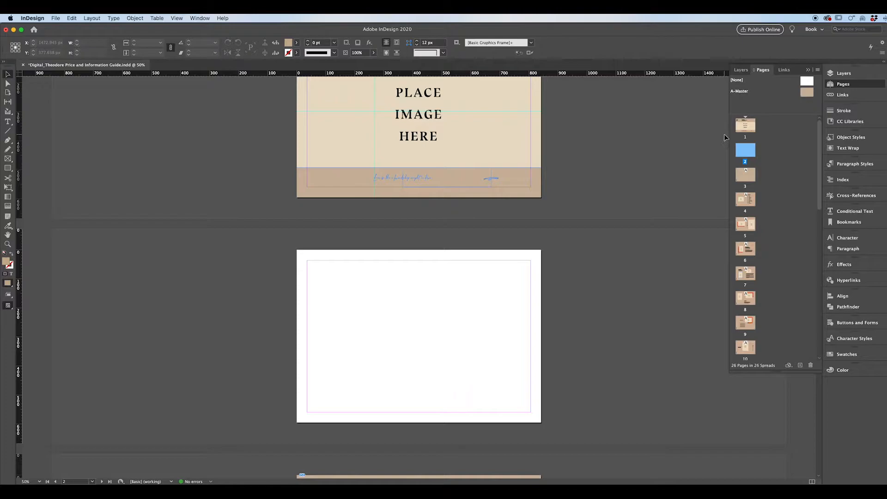
{"action": "right_click", "coordinate": [746, 153]}
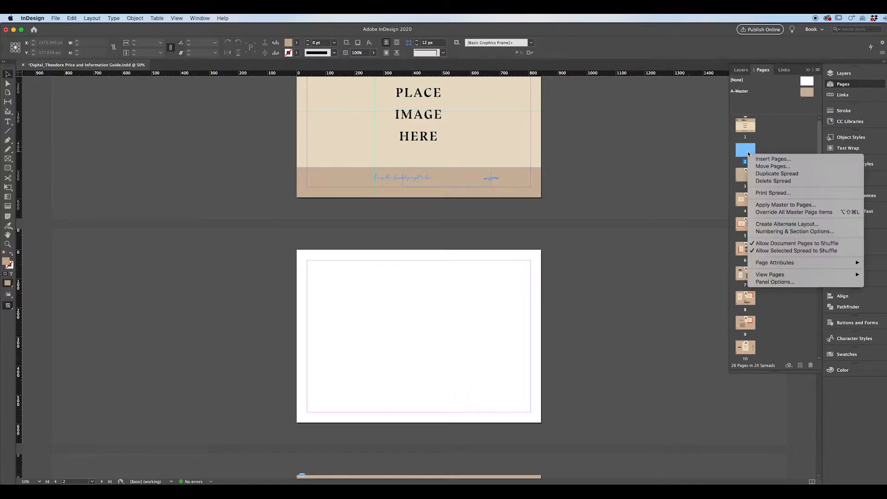
{"action": "left_click", "coordinate": [773, 184]}
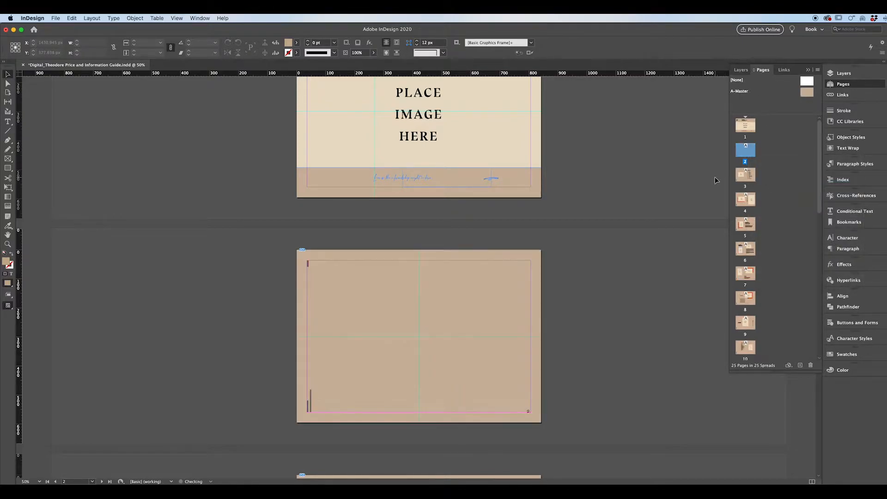
Step: Delete the empty A-Master page 2 and look over the pages that follow the cover
{"action": "left_click_drag", "start_coordinate": [745, 150], "coordinate": [811, 366]}
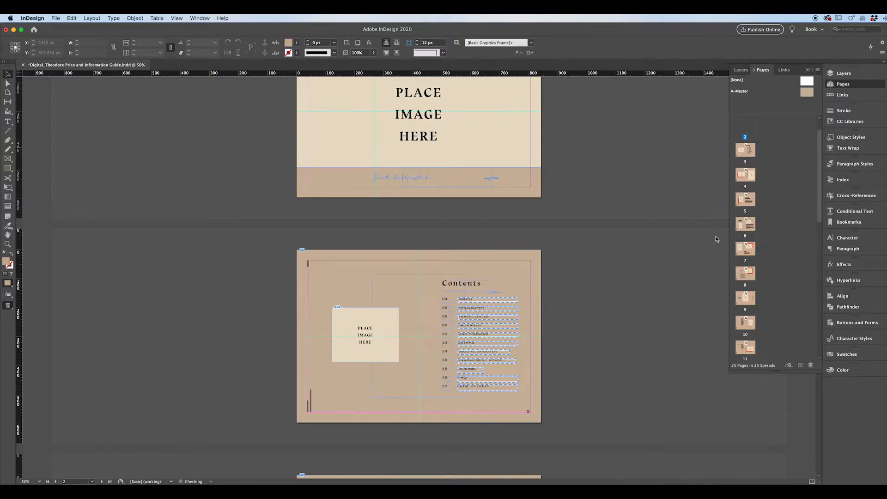
{"action": "scroll", "coordinate": [642, 262], "scroll_direction": "down", "scroll_amount": 5}
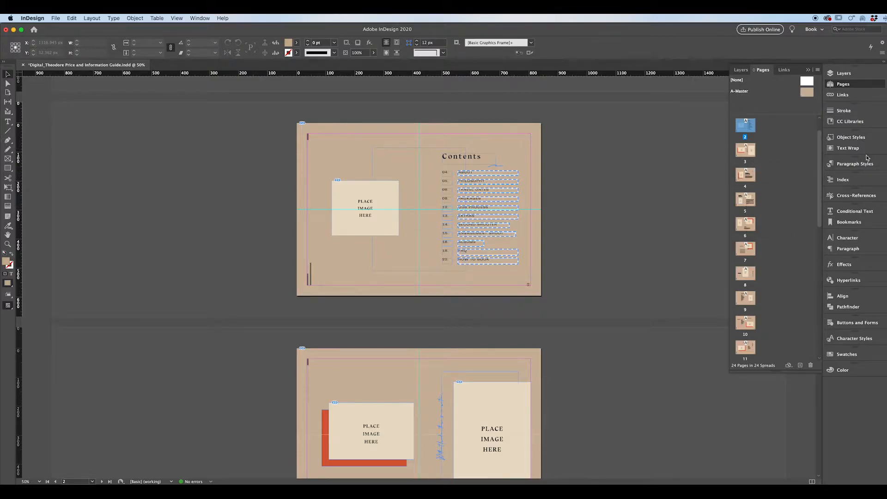
{"action": "scroll", "coordinate": [582, 330], "scroll_direction": "down", "scroll_amount": 5}
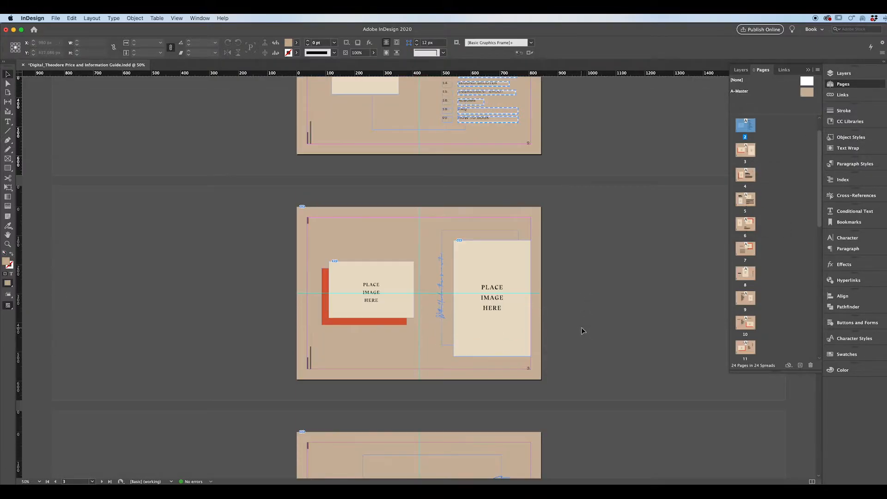
Step: Duplicate the Business Philosophy page 5 directly after the original and compare the two pages
{"action": "double_click", "coordinate": [744, 200]}
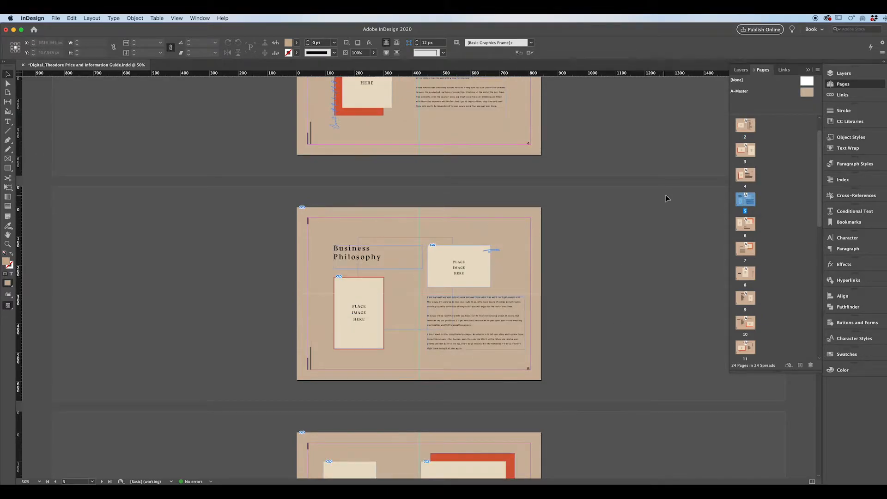
{"action": "key", "text": "super+0"}
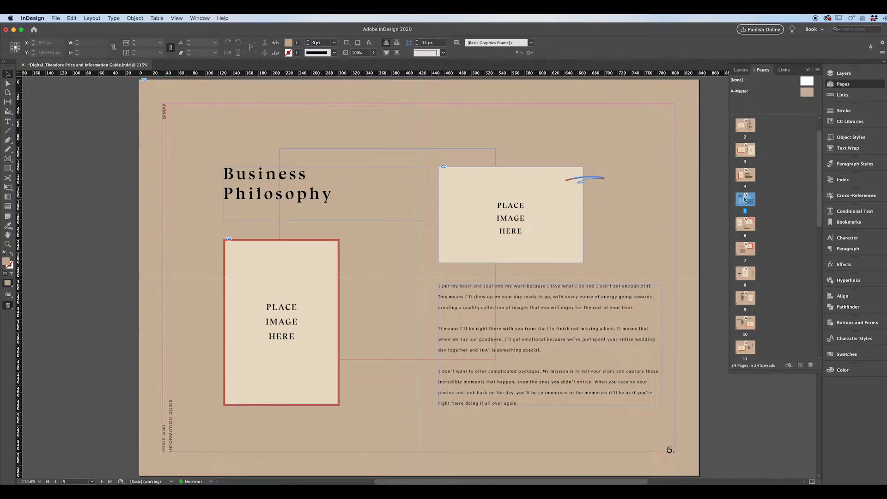
{"action": "mouse_move", "coordinate": [743, 201]}
{"action": "left_mouse_down"}
{"action": "mouse_move", "coordinate": [789, 198]}
{"action": "mouse_move", "coordinate": [760, 202]}
{"action": "left_mouse_up"}
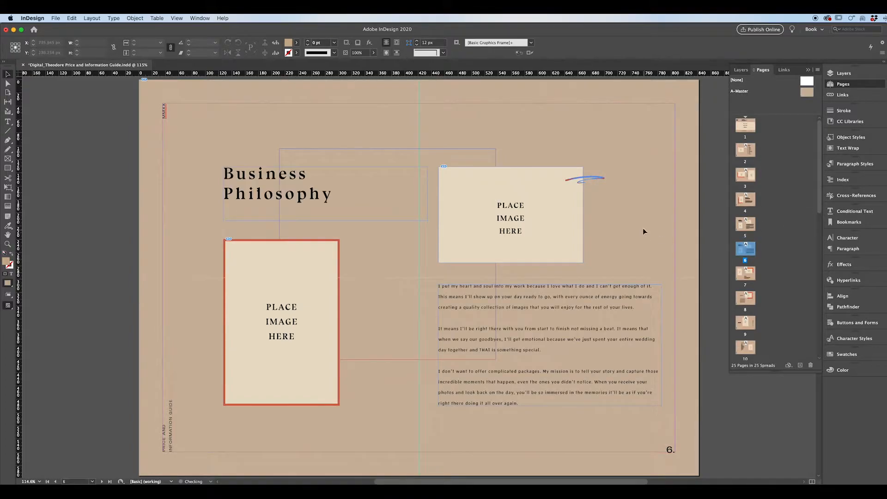
{"action": "key", "text": "super+minus"}
{"action": "key", "text": "super+minus"}
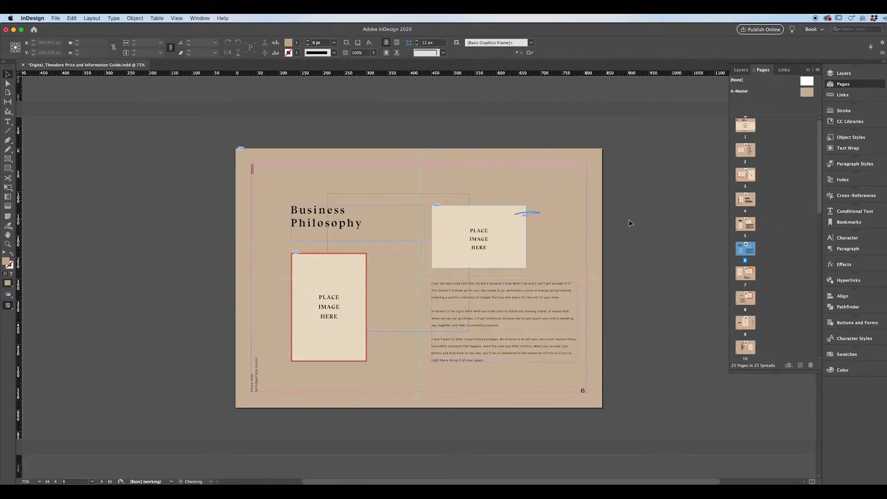
{"action": "scroll", "coordinate": [628, 220], "scroll_direction": "up", "scroll_amount": 6}
{"action": "scroll", "coordinate": [629, 221], "scroll_direction": "down", "scroll_amount": 4}
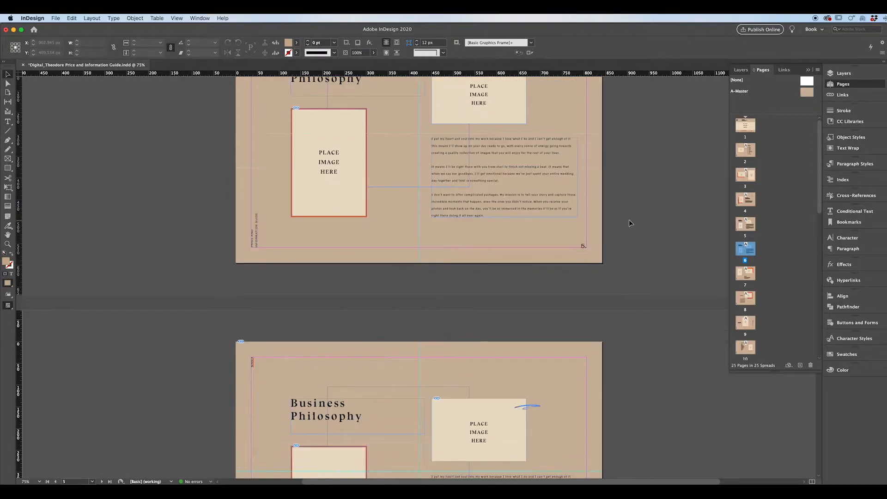
{"action": "scroll", "coordinate": [628, 220], "scroll_direction": "down", "scroll_amount": 4}
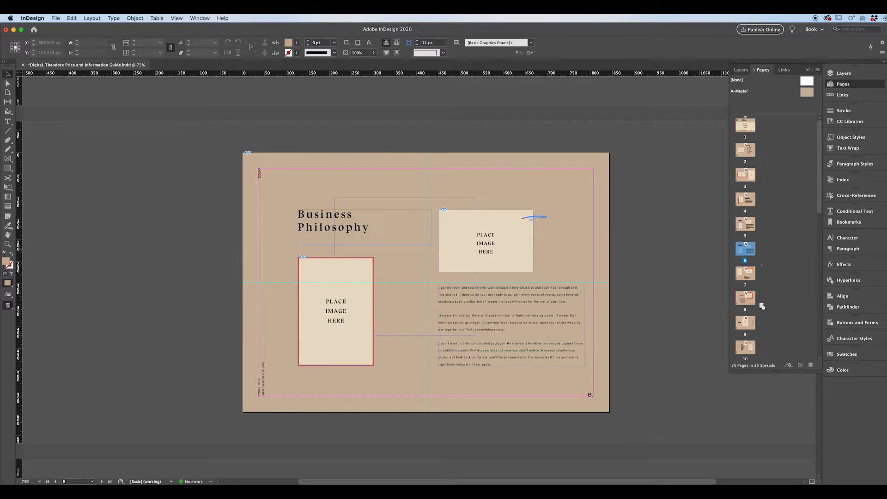
Step: Move the duplicated Business Philosophy page from position 6 to position 10, and select page 1 in the page list
{"action": "left_click_drag", "start_coordinate": [754, 249], "coordinate": [755, 348]}
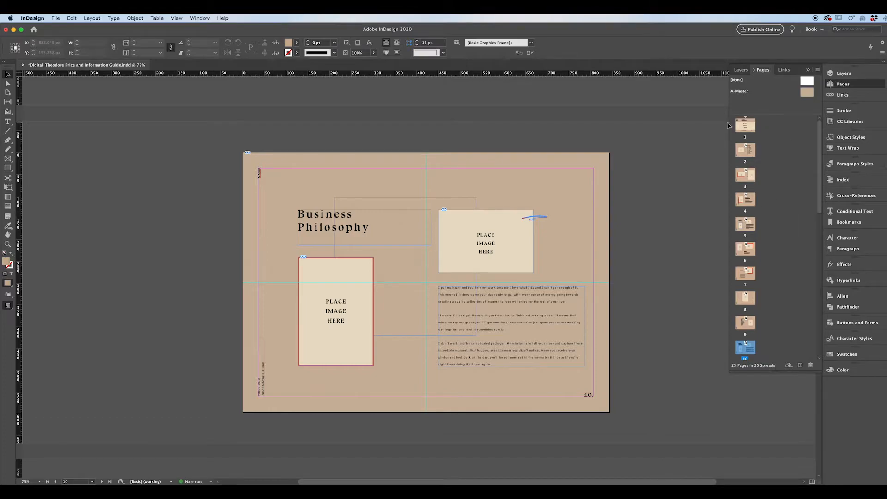
{"action": "left_click", "coordinate": [747, 124]}
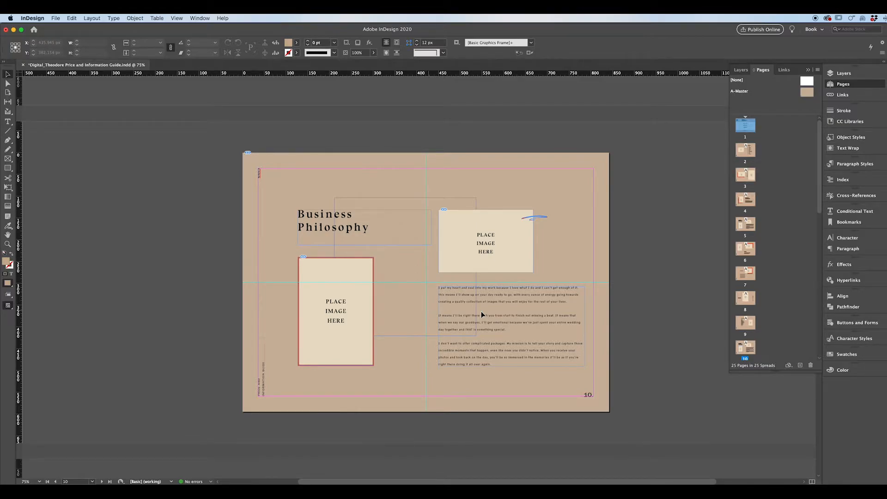
Step: Show the Character settings and look at the font choices for the Business Philosophy body text without changing the font
{"action": "left_click", "coordinate": [853, 239]}
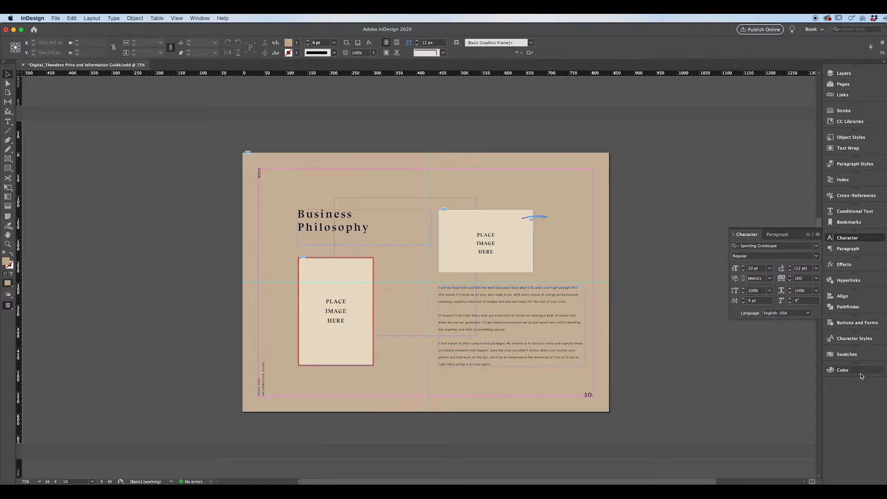
{"action": "left_click", "coordinate": [204, 20]}
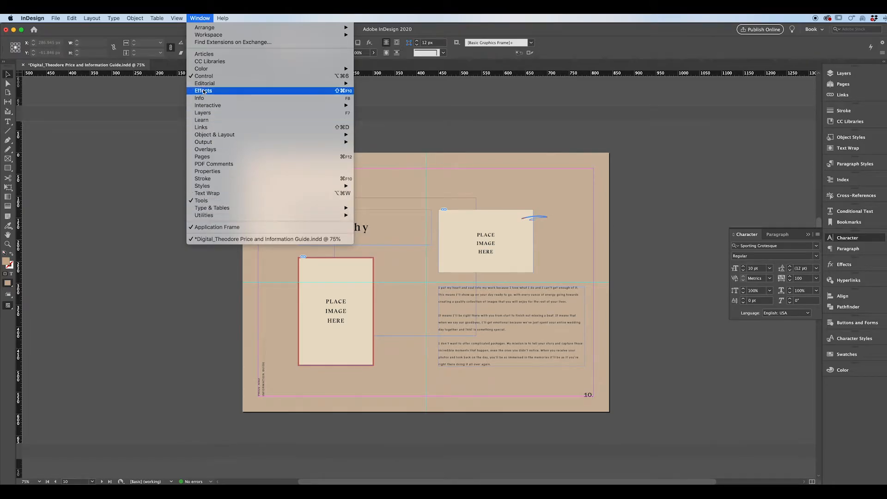
{"action": "mouse_move", "coordinate": [204, 209]}
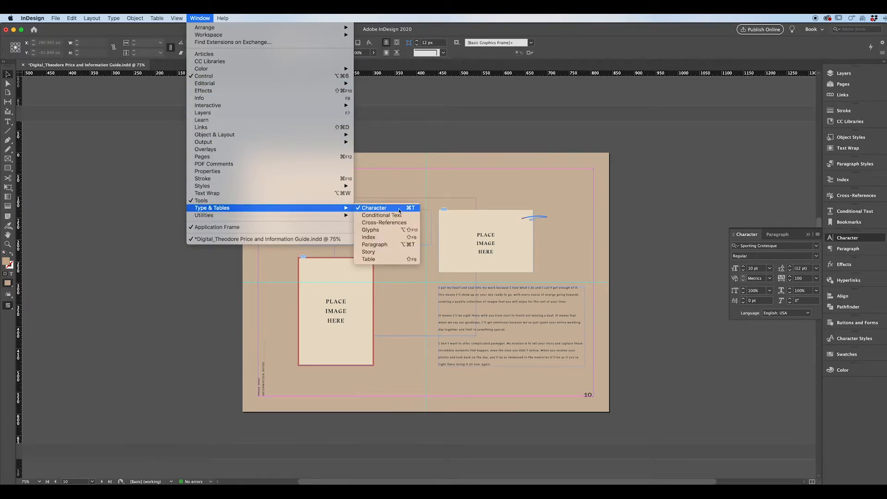
{"action": "left_click", "coordinate": [381, 208]}
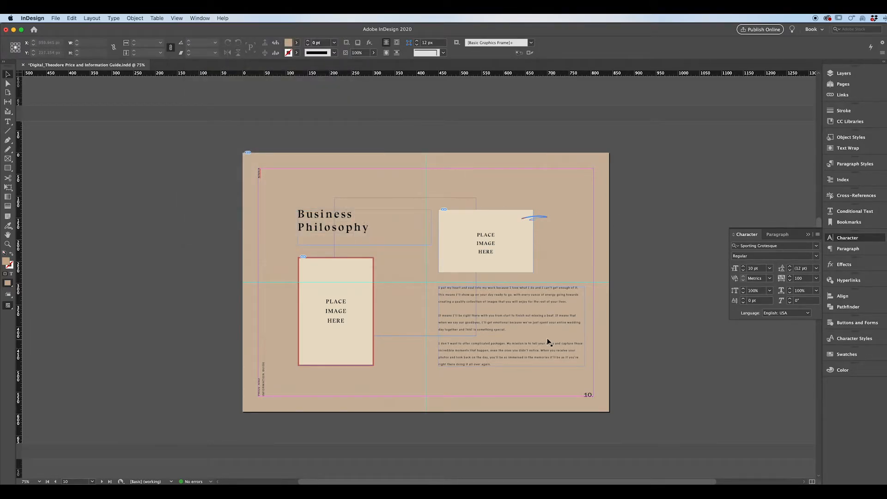
{"action": "left_click", "coordinate": [533, 318]}
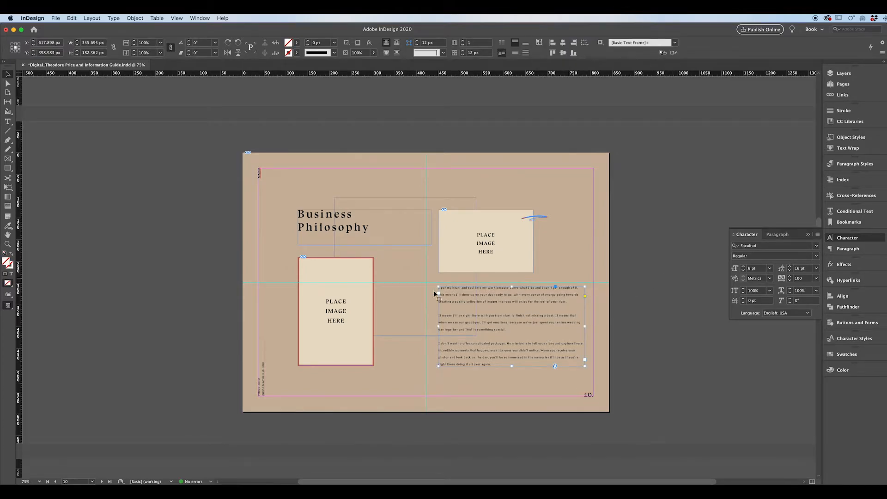
{"action": "left_click", "coordinate": [817, 248]}
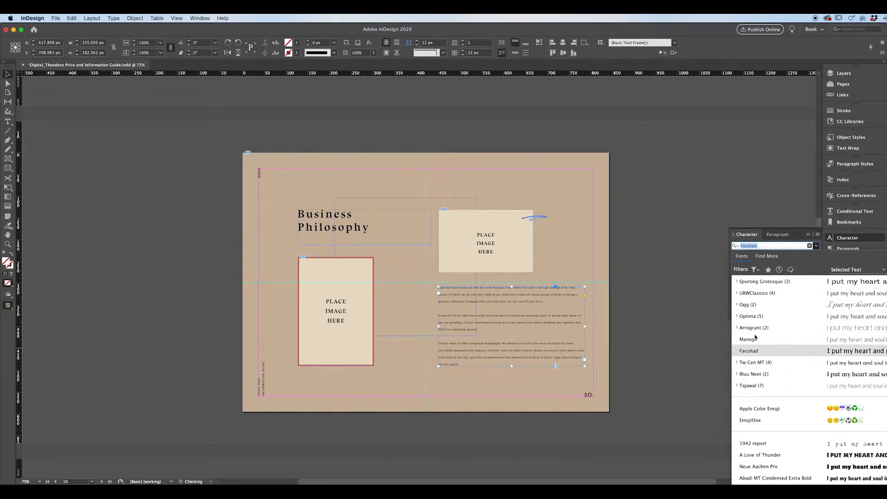
{"action": "left_click", "coordinate": [692, 320]}
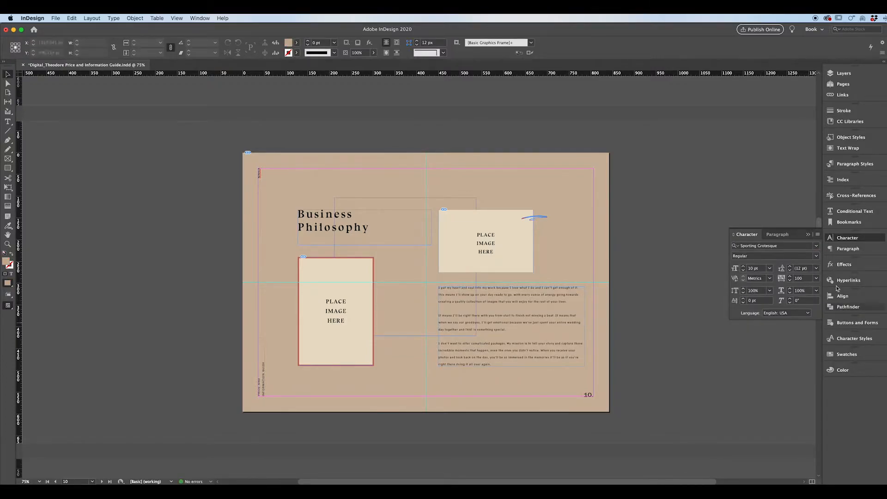
Step: Check the character settings of the body text and the Business Philosophy title by selecting each text frame in turn
{"action": "left_click", "coordinate": [512, 331]}
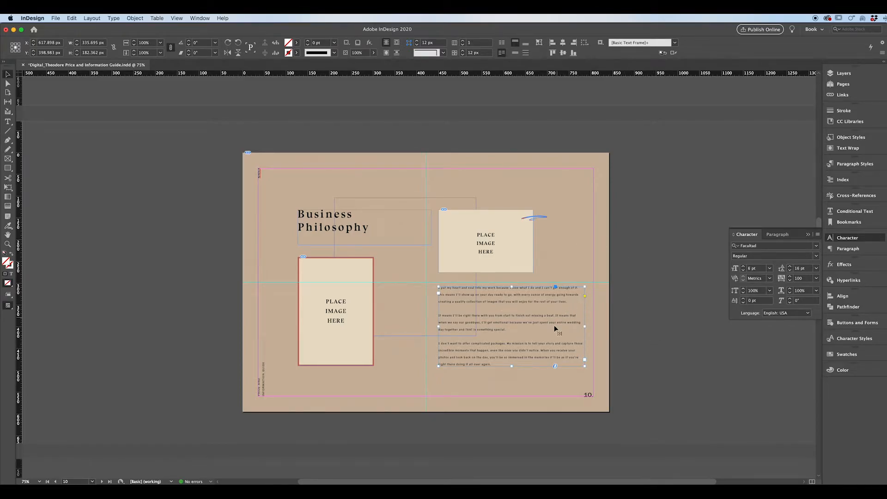
{"action": "left_click", "coordinate": [654, 290]}
{"action": "left_click", "coordinate": [533, 314]}
{"action": "left_click", "coordinate": [351, 226]}
{"action": "left_click", "coordinate": [525, 322]}
Step: Show the Paragraph Styles and check which style is applied to the body text and to the Business Philosophy title
{"action": "left_click", "coordinate": [859, 166]}
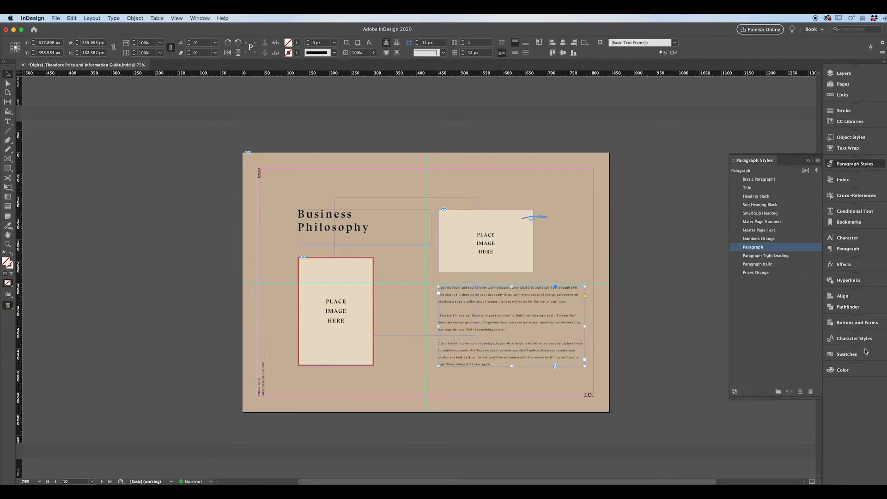
{"action": "left_click", "coordinate": [200, 18]}
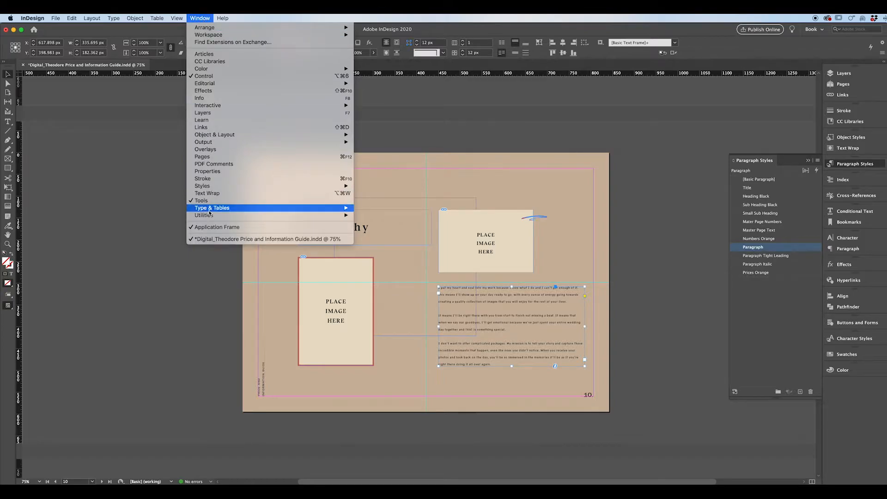
{"action": "mouse_move", "coordinate": [208, 187]}
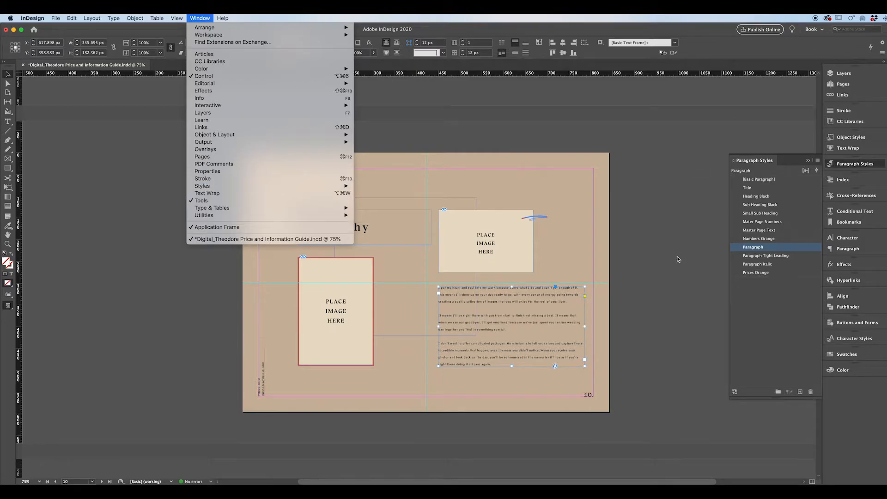
{"action": "left_click", "coordinate": [690, 262]}
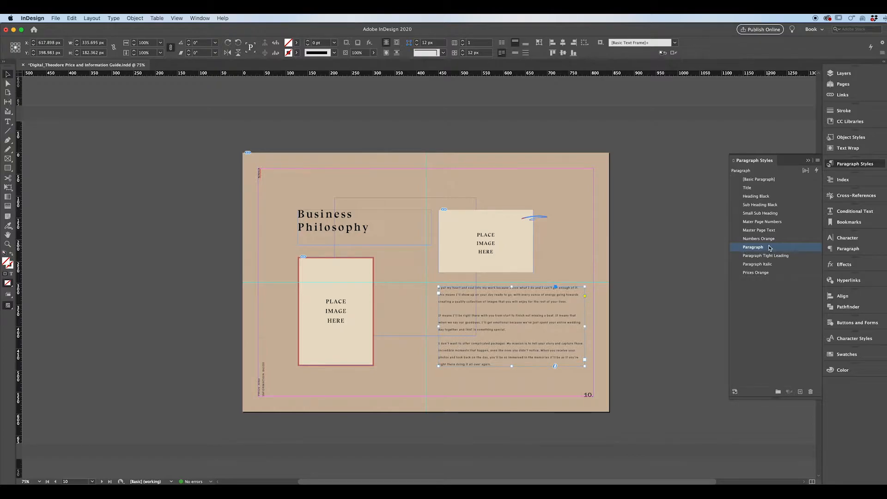
{"action": "left_click", "coordinate": [322, 216]}
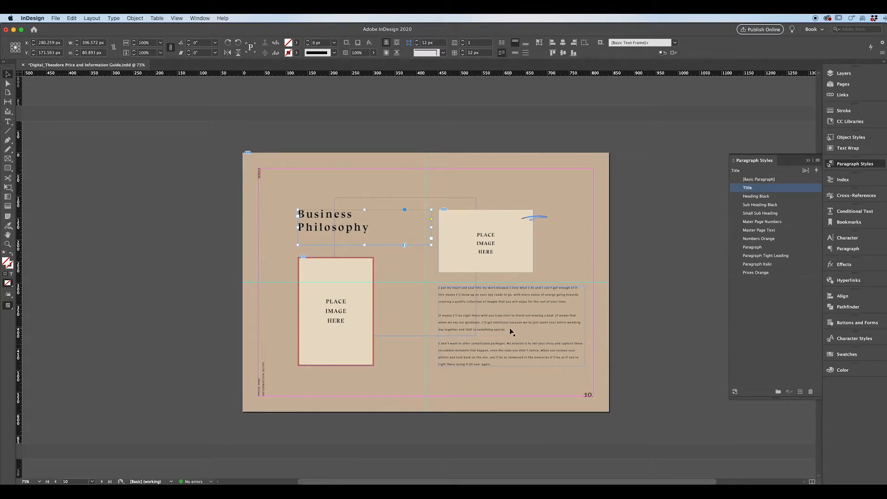
{"action": "left_click", "coordinate": [529, 304]}
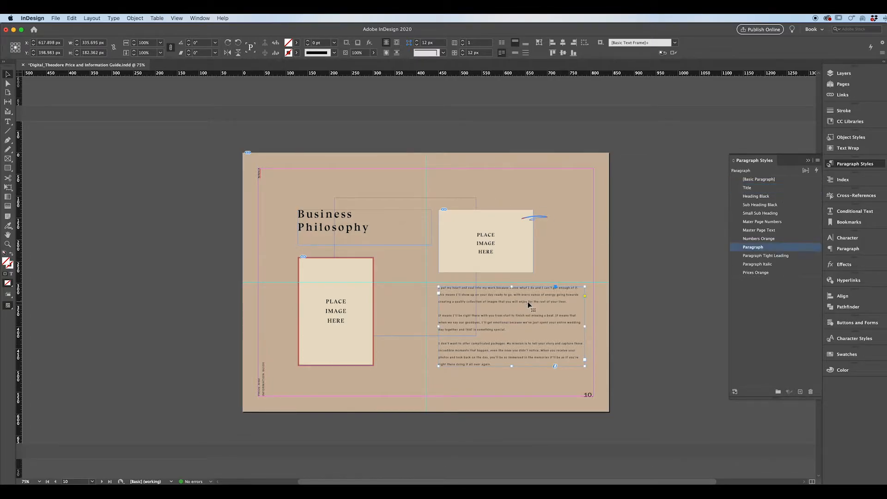
Step: Edit the Paragraph style's basic character formats and set its font family to Handletter
{"action": "double_click", "coordinate": [789, 250]}
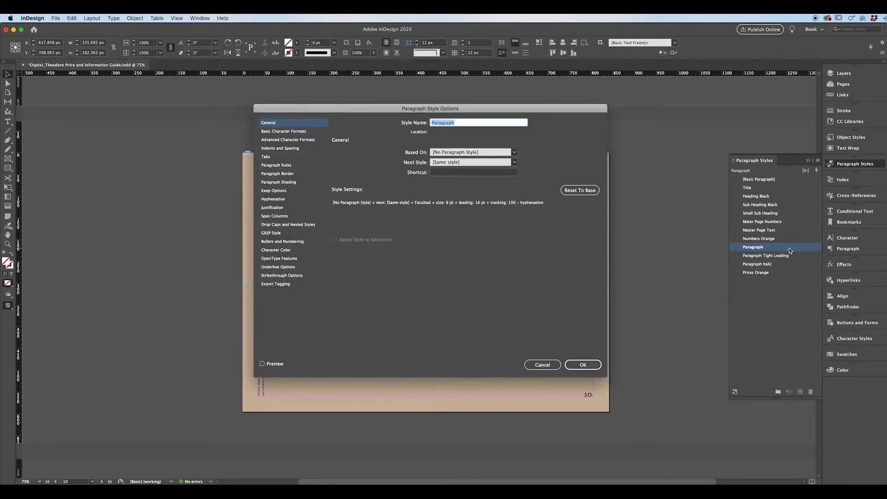
{"action": "left_click", "coordinate": [294, 133]}
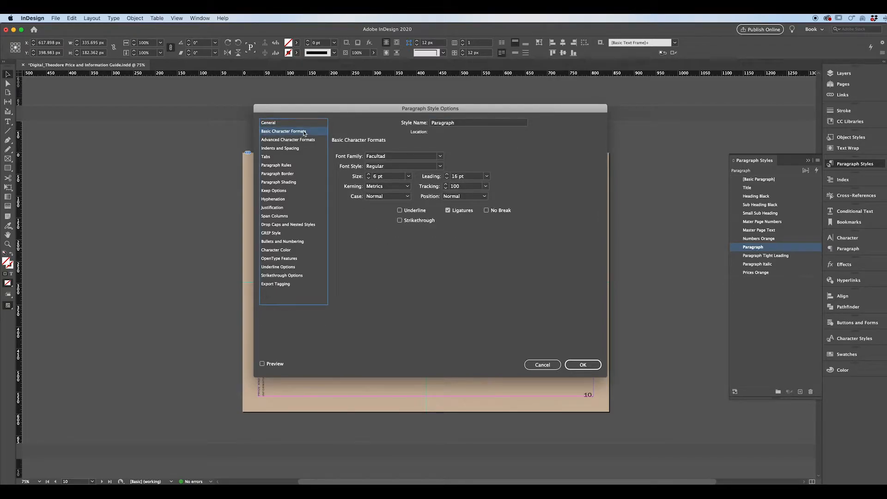
{"action": "left_click", "coordinate": [441, 156]}
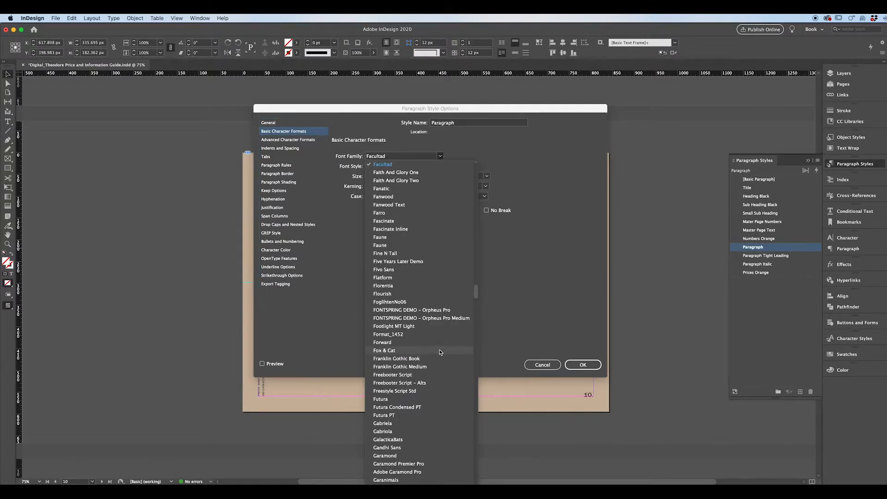
{"action": "scroll", "coordinate": [440, 351], "scroll_direction": "down", "scroll_amount": 5}
{"action": "scroll", "coordinate": [440, 351], "scroll_direction": "down", "scroll_amount": 10}
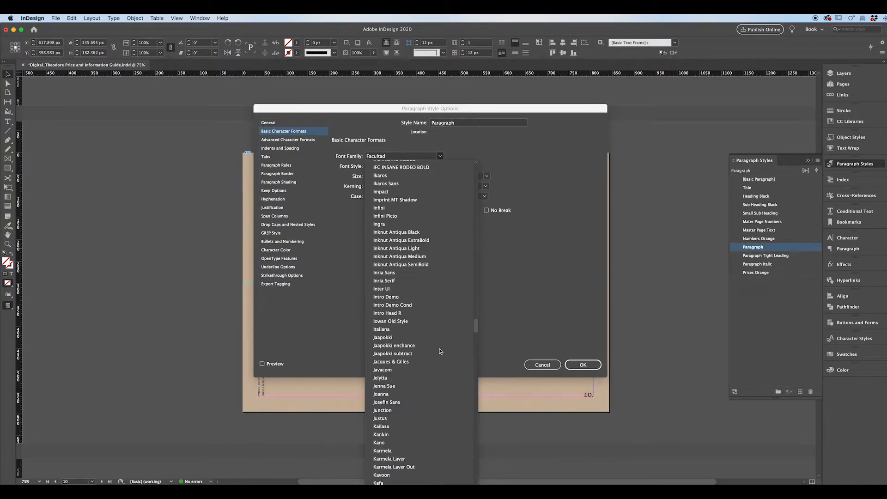
{"action": "scroll", "coordinate": [440, 351], "scroll_direction": "down", "scroll_amount": 8}
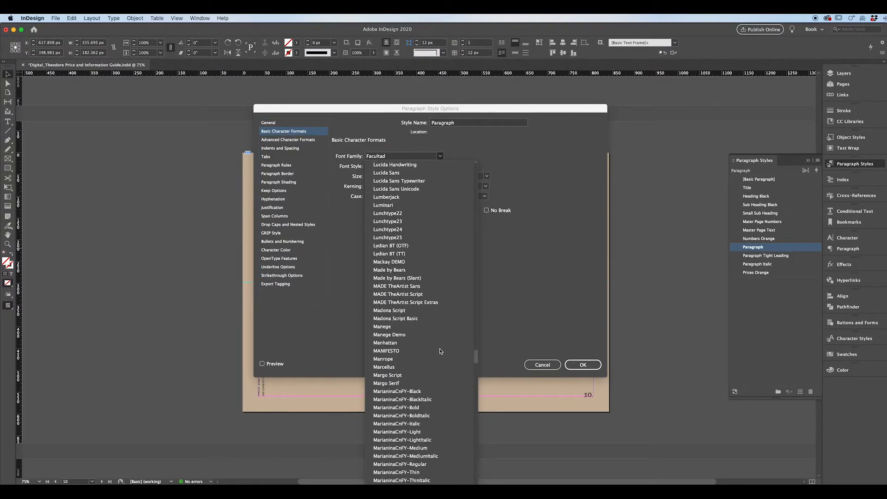
{"action": "scroll", "coordinate": [439, 351], "scroll_direction": "up", "scroll_amount": 8}
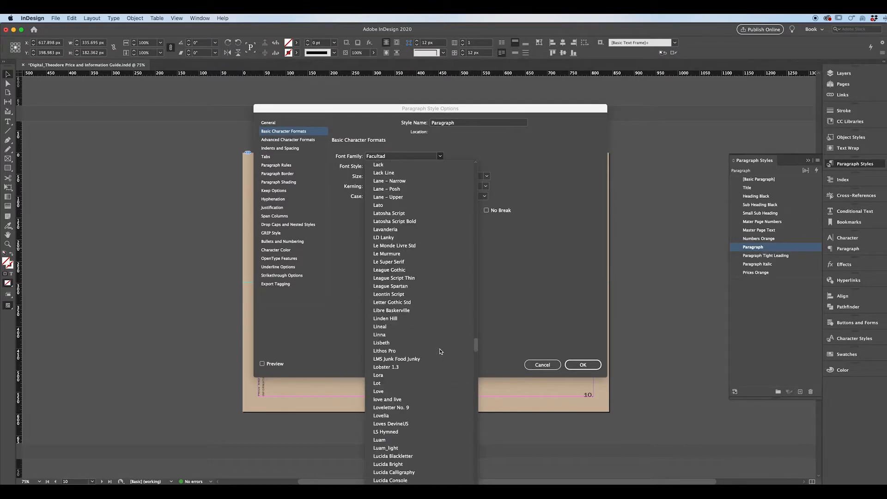
{"action": "scroll", "coordinate": [439, 350], "scroll_direction": "up", "scroll_amount": 8}
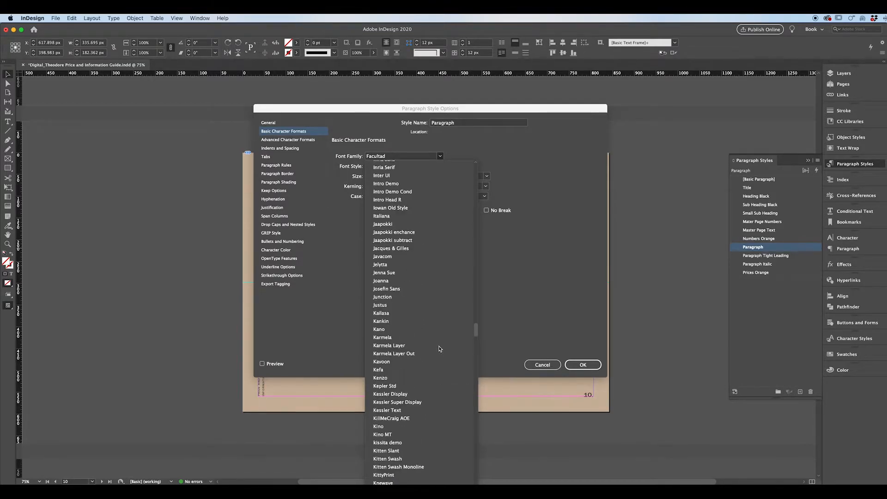
{"action": "scroll", "coordinate": [439, 349], "scroll_direction": "up", "scroll_amount": 8}
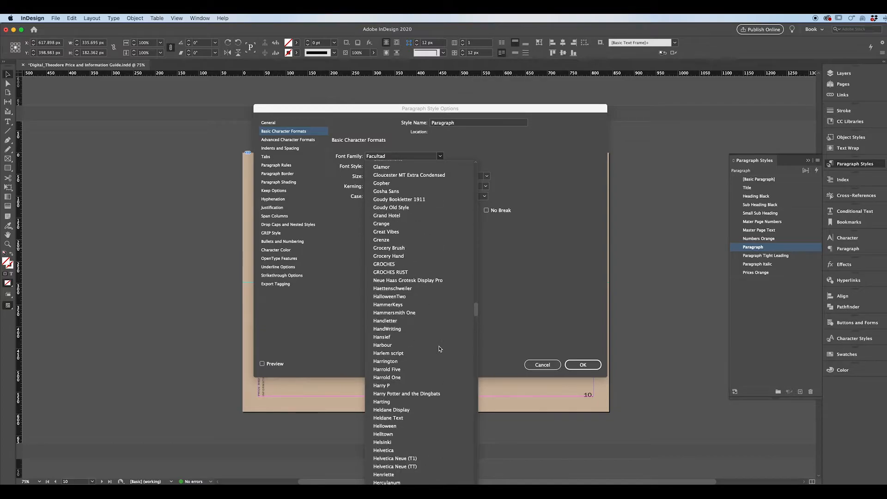
{"action": "scroll", "coordinate": [439, 349], "scroll_direction": "down", "scroll_amount": 3}
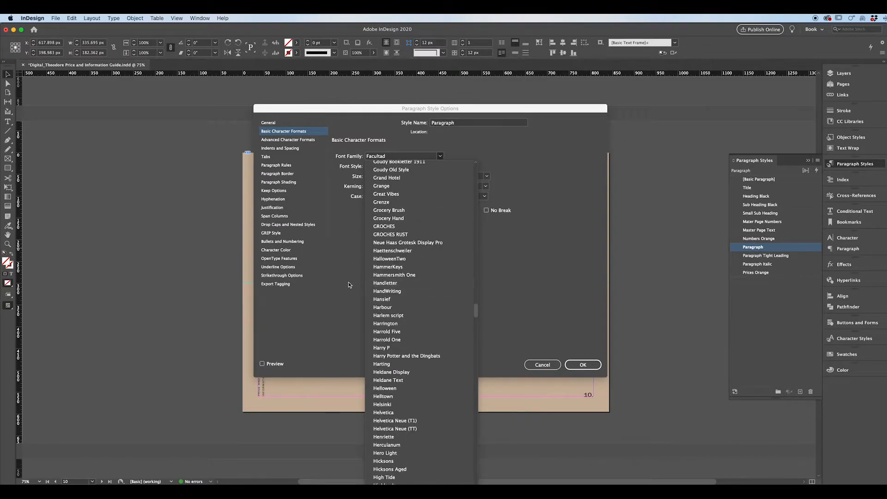
{"action": "left_click", "coordinate": [404, 282]}
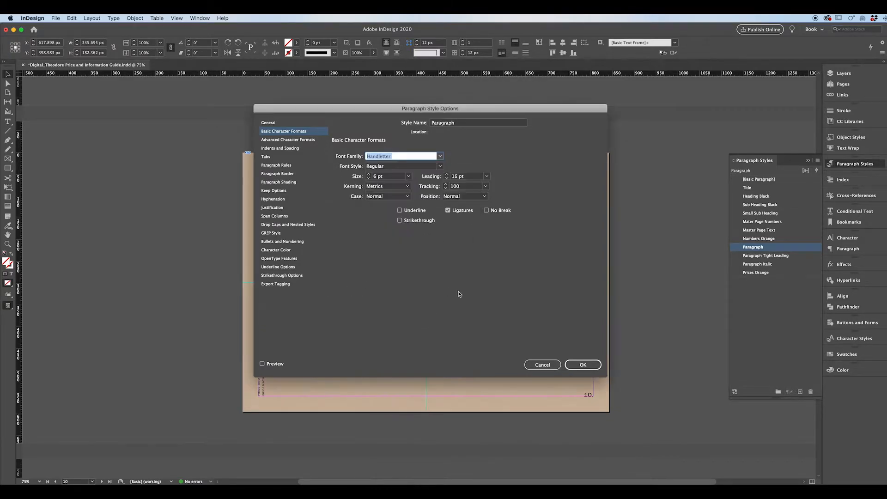
Step: Increase the Paragraph style's font size, set its character colour to Colour 2, and apply the style changes
{"action": "left_click", "coordinate": [368, 174]}
{"action": "left_click", "coordinate": [369, 175]}
{"action": "left_click", "coordinate": [369, 175]}
{"action": "left_click", "coordinate": [369, 175]}
{"action": "left_click", "coordinate": [368, 175]}
{"action": "left_click", "coordinate": [368, 175]}
{"action": "left_click", "coordinate": [268, 251]}
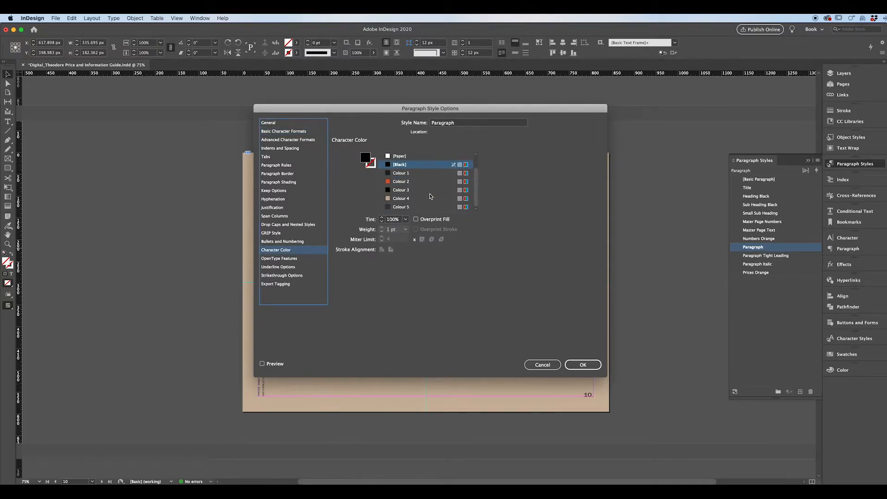
{"action": "left_click", "coordinate": [432, 182]}
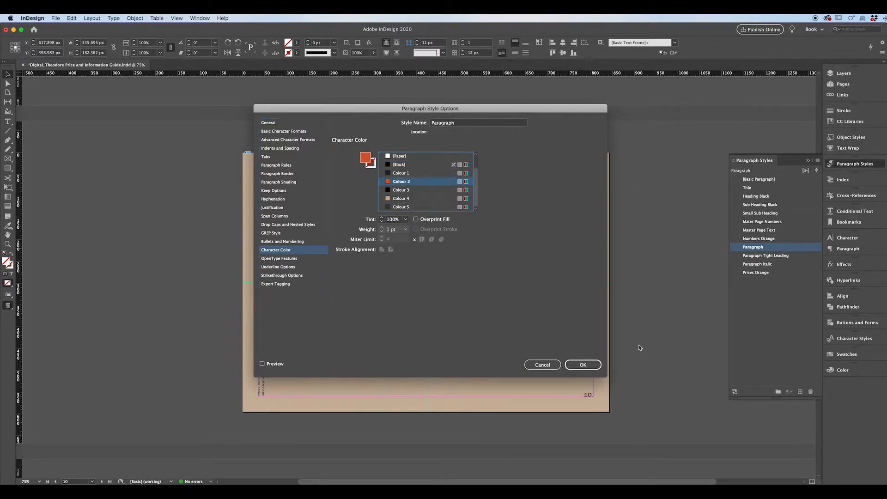
{"action": "left_click", "coordinate": [583, 365]}
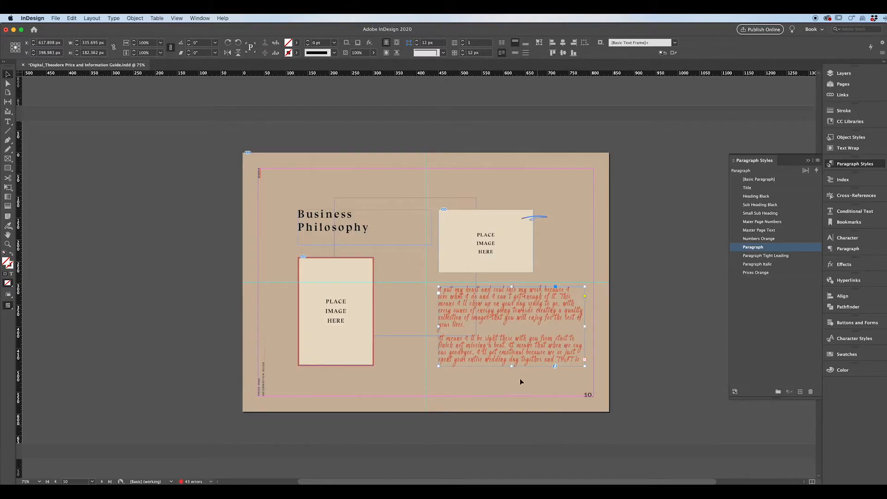
Step: Extend the body text frame on page 10 downward to about 272 px high and look over the neighbouring page
{"action": "left_click_drag", "start_coordinate": [512, 366], "coordinate": [511, 405]}
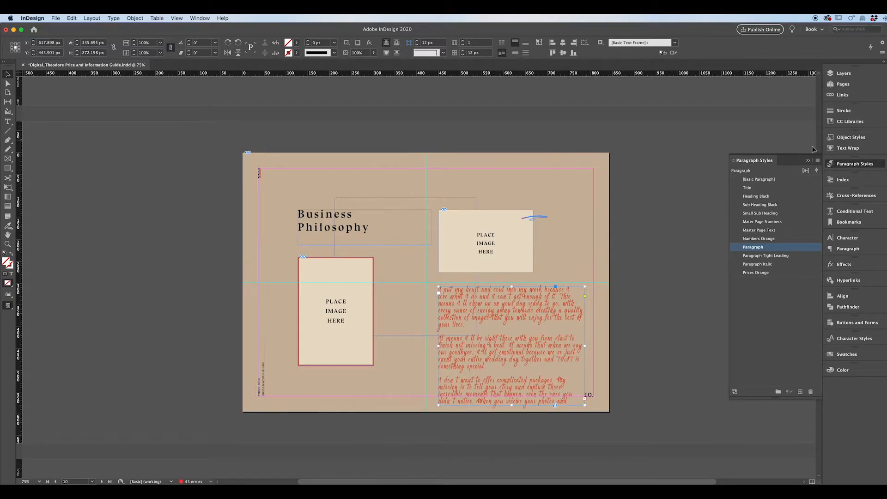
{"action": "left_click", "coordinate": [807, 160]}
{"action": "mouse_move", "coordinate": [818, 225]}
{"action": "left_mouse_down"}
{"action": "mouse_move", "coordinate": [818, 293]}
{"action": "mouse_move", "coordinate": [814, 182]}
{"action": "mouse_move", "coordinate": [810, 214]}
{"action": "left_mouse_up"}
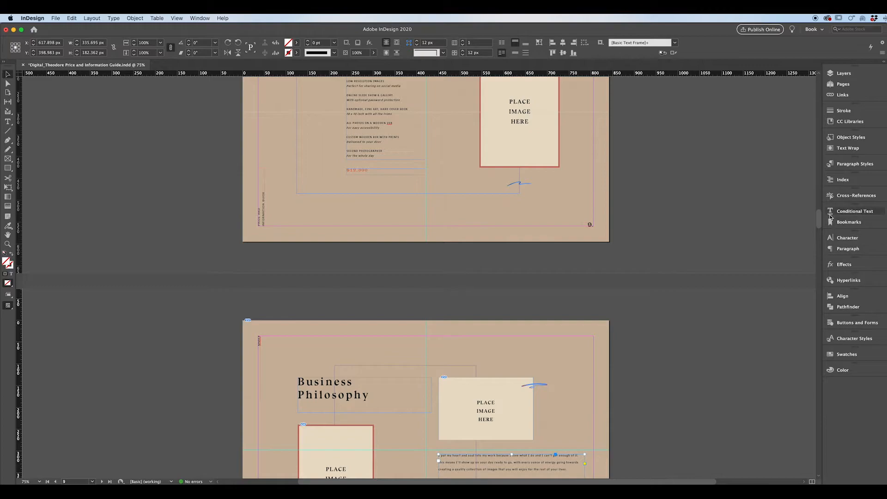
Step: Review the paragraph formatting settings and the Paragraph style's general options, leaving the style unchanged
{"action": "left_click", "coordinate": [847, 250]}
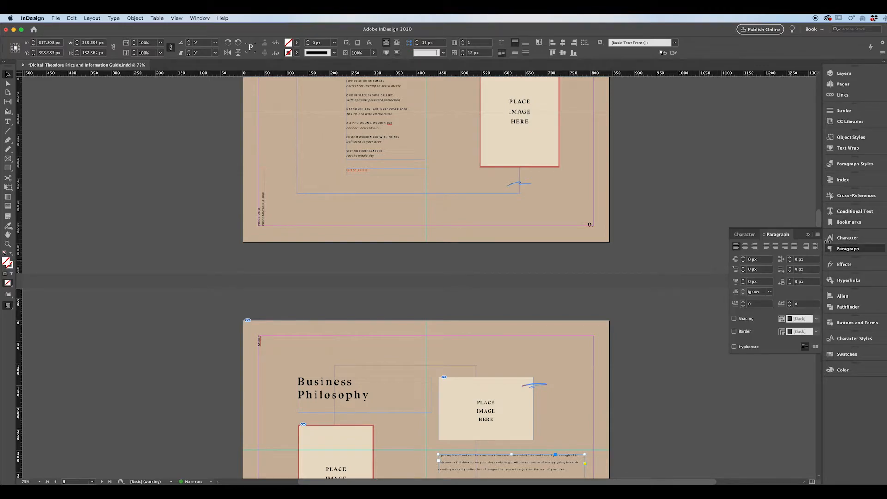
{"action": "left_click", "coordinate": [854, 164]}
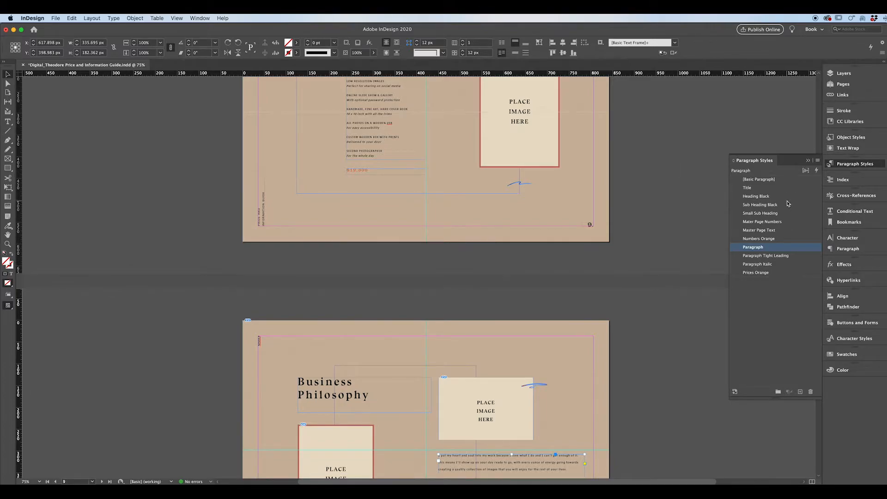
{"action": "double_click", "coordinate": [753, 249]}
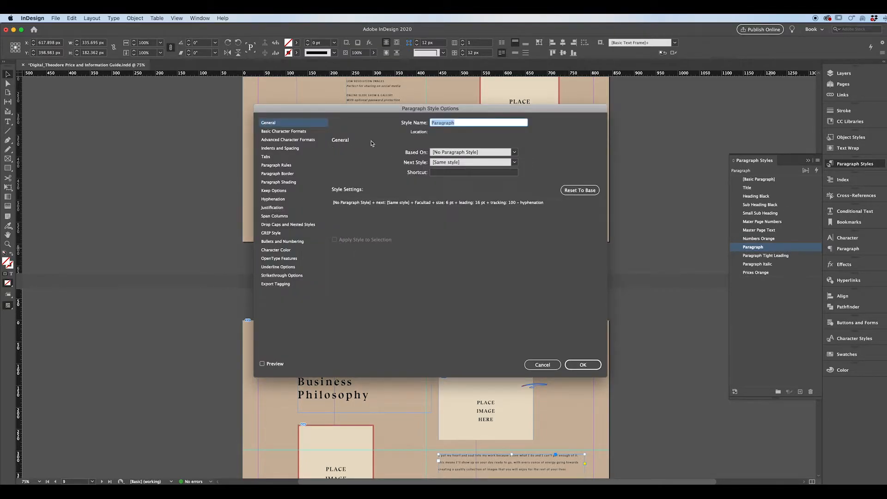
{"action": "left_click", "coordinate": [543, 364]}
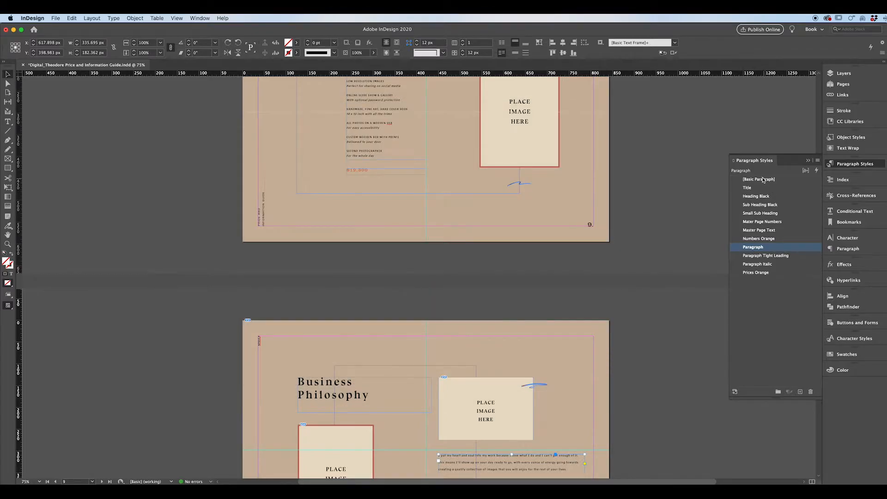
Step: Try the Title, Heading Black, Sub Heading Black and Small Sub Heading paragraph styles on page 10's body text frame
{"action": "left_click", "coordinate": [754, 188]}
{"action": "left_click", "coordinate": [770, 196]}
{"action": "left_click", "coordinate": [781, 205]}
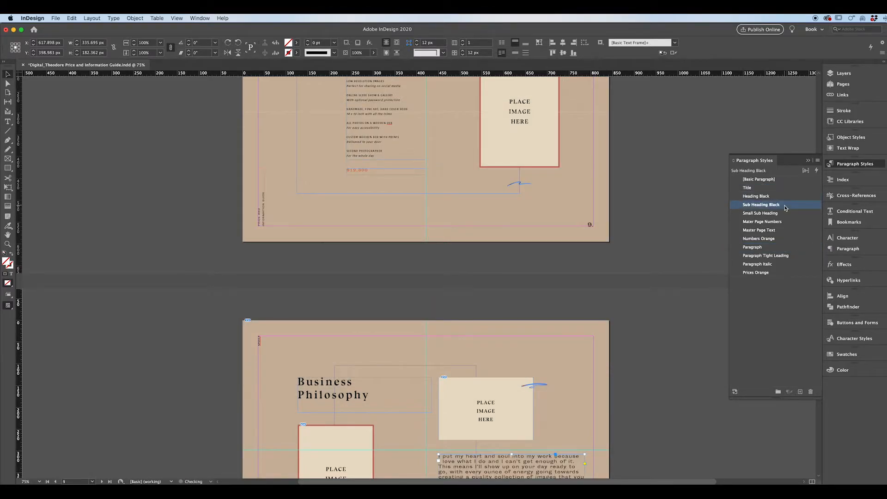
{"action": "left_click", "coordinate": [789, 213]}
{"action": "left_click", "coordinate": [672, 225]}
{"action": "scroll", "coordinate": [570, 436], "scroll_direction": "down", "scroll_amount": 5}
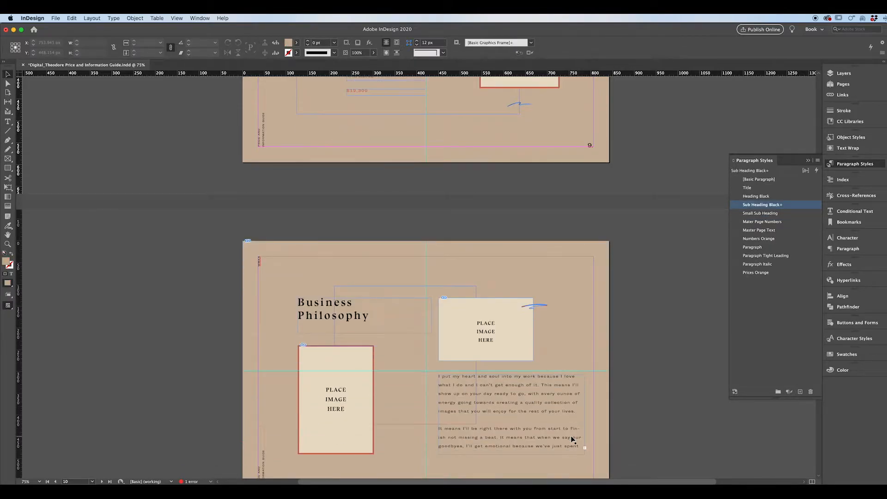
{"action": "scroll", "coordinate": [572, 440], "scroll_direction": "down", "scroll_amount": 5}
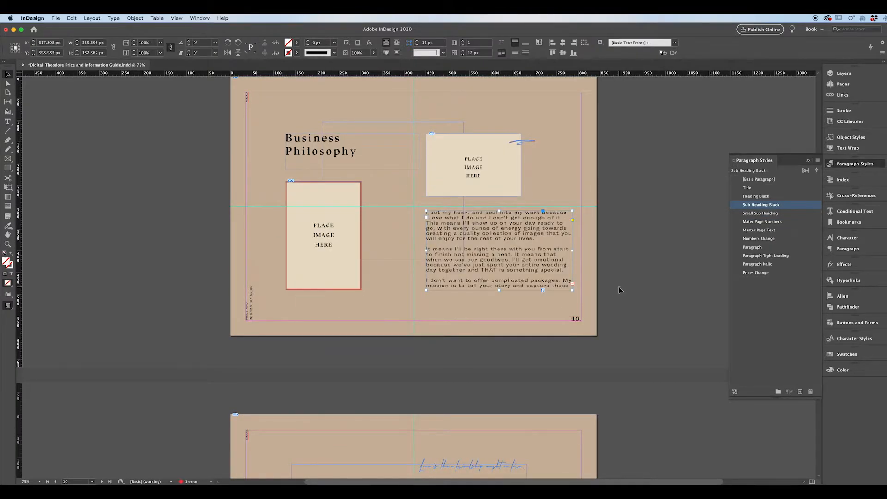
Step: Undo the trial style changes on page 10's body text to restore the Paragraph style
{"action": "key", "text": "super+z"}
{"action": "key", "text": "super+z"}
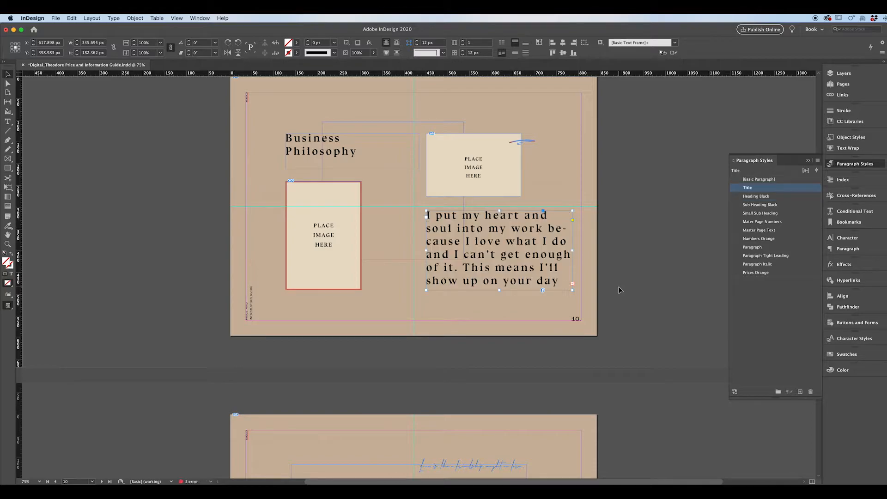
{"action": "key", "text": "super+z"}
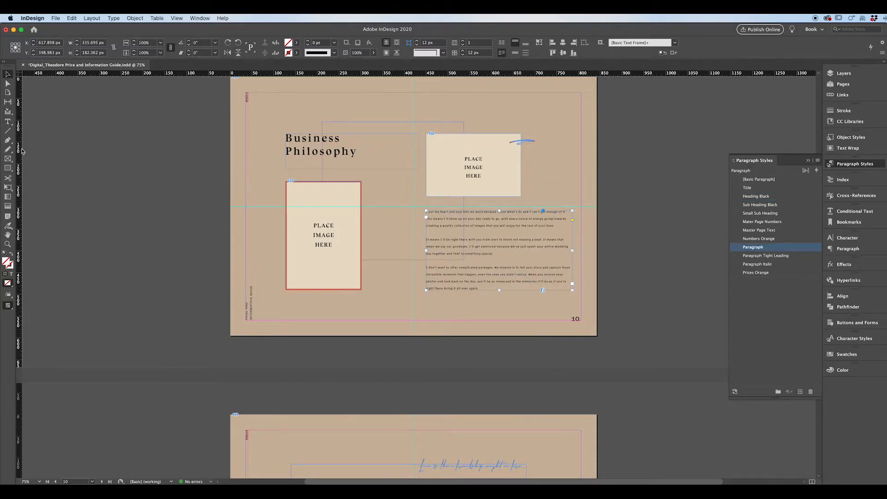
Step: Draw a new text frame overlapping the Business Philosophy heading and portrait image placeholder on page 10, and delete it
{"action": "left_click", "coordinate": [7, 122]}
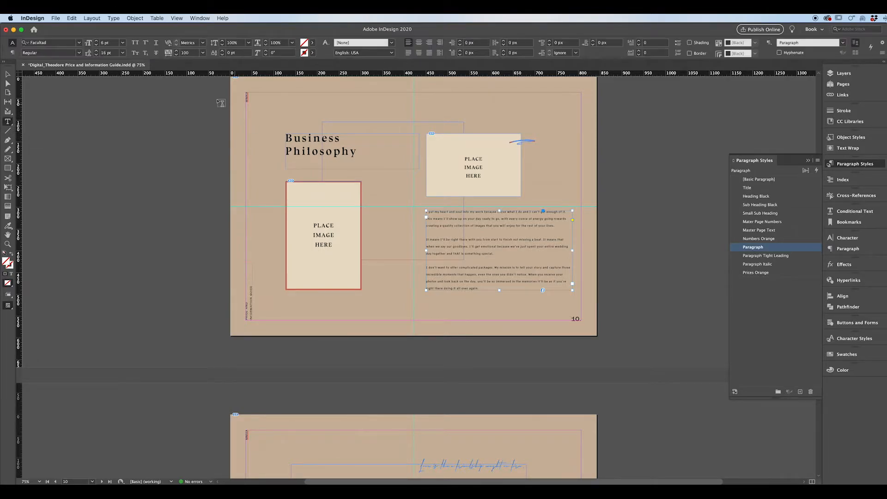
{"action": "left_click_drag", "start_coordinate": [187, 95], "coordinate": [366, 255]}
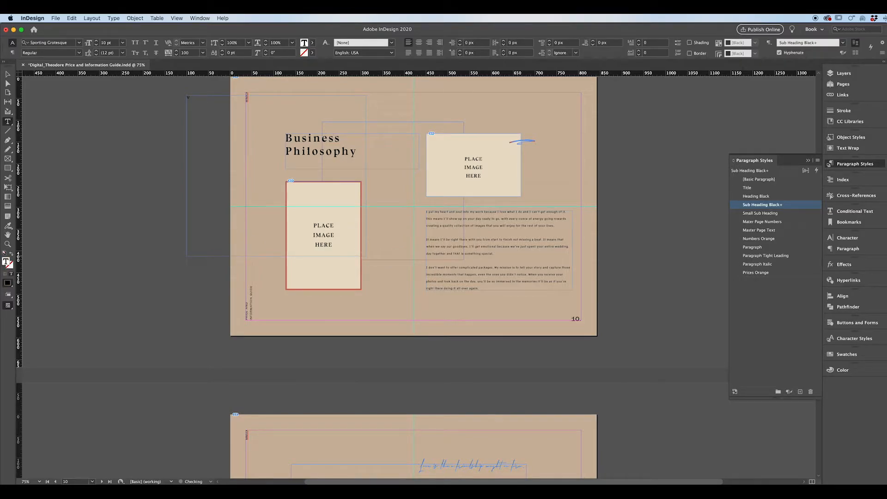
{"action": "key", "text": "Escape"}
{"action": "key", "text": "Delete"}
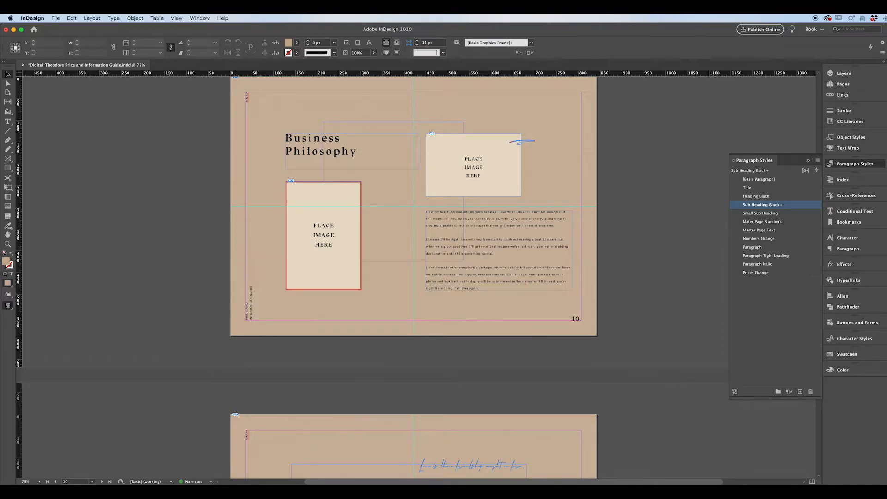
Step: Put away the paragraph styles list and select the orange rectangle behind page 11's image placeholder, with the whole page in view
{"action": "left_click", "coordinate": [806, 162]}
{"action": "scroll", "coordinate": [693, 273], "scroll_direction": "down", "scroll_amount": 3}
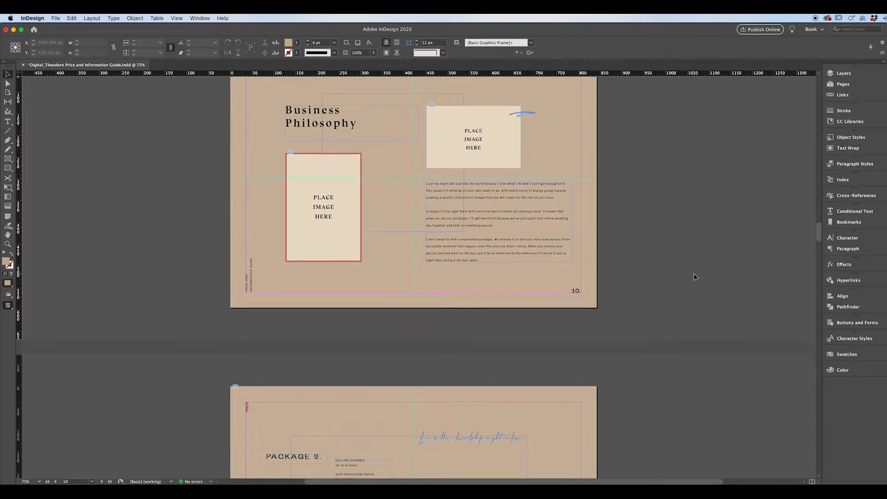
{"action": "scroll", "coordinate": [693, 277], "scroll_direction": "down", "scroll_amount": 20}
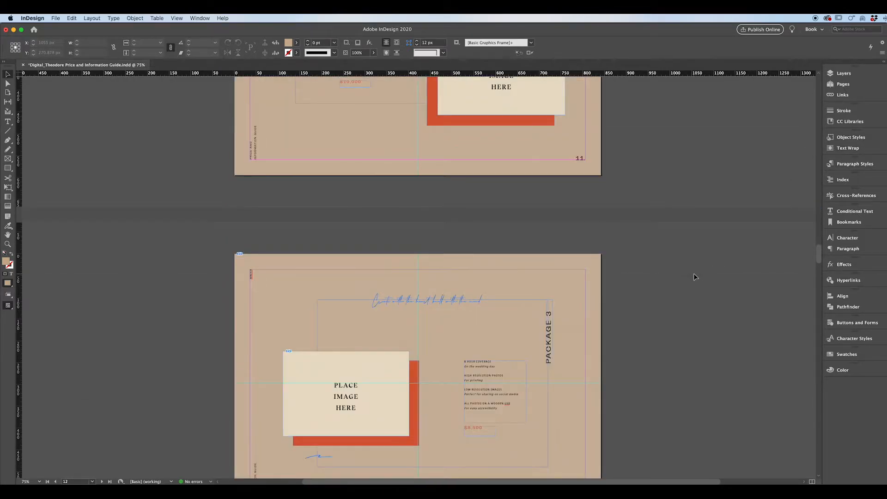
{"action": "scroll", "coordinate": [694, 276], "scroll_direction": "up", "scroll_amount": 2}
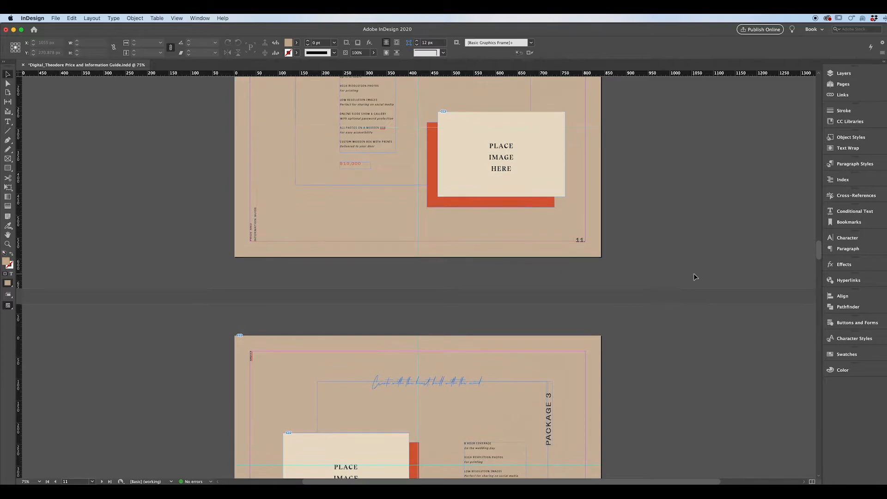
{"action": "left_click", "coordinate": [463, 206]}
{"action": "key", "text": "super+0"}
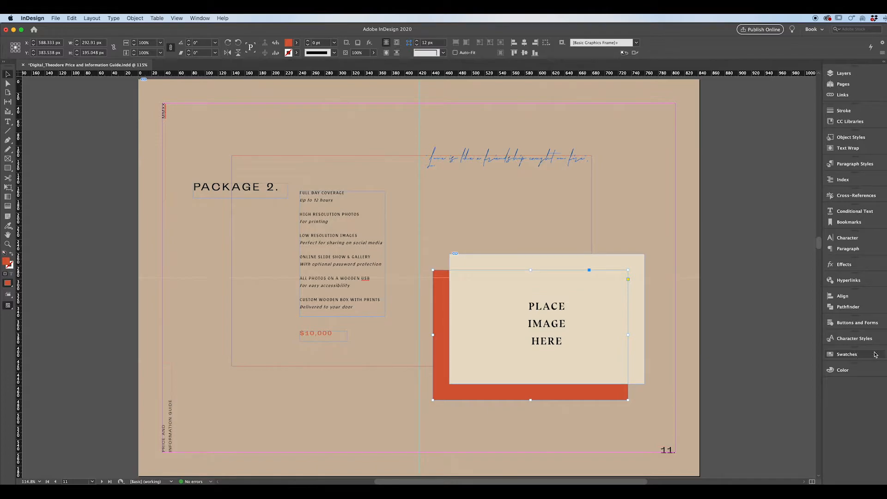
Step: Display the document's colour swatches for the selected orange rectangle
{"action": "left_click", "coordinate": [847, 354]}
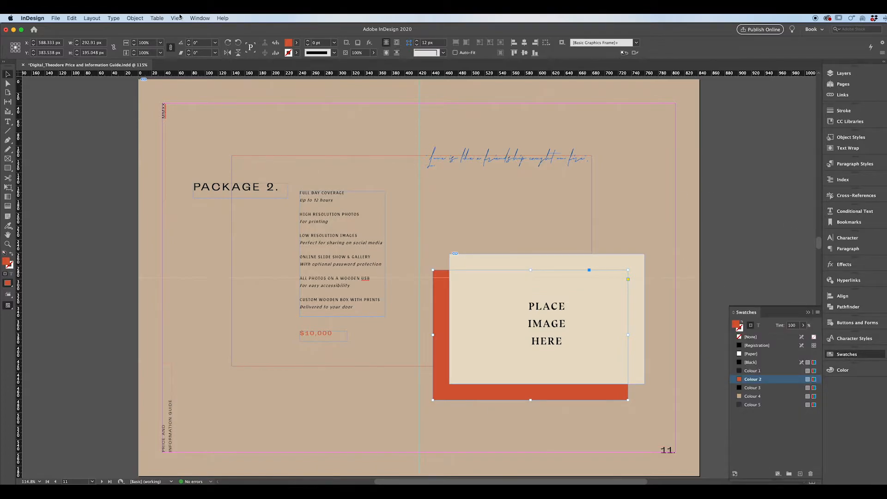
{"action": "left_click", "coordinate": [199, 18]}
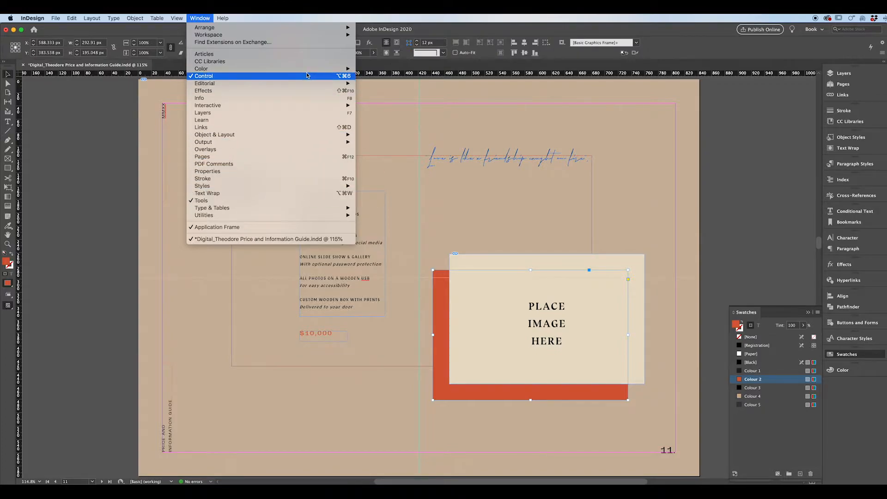
{"action": "mouse_move", "coordinate": [305, 69]}
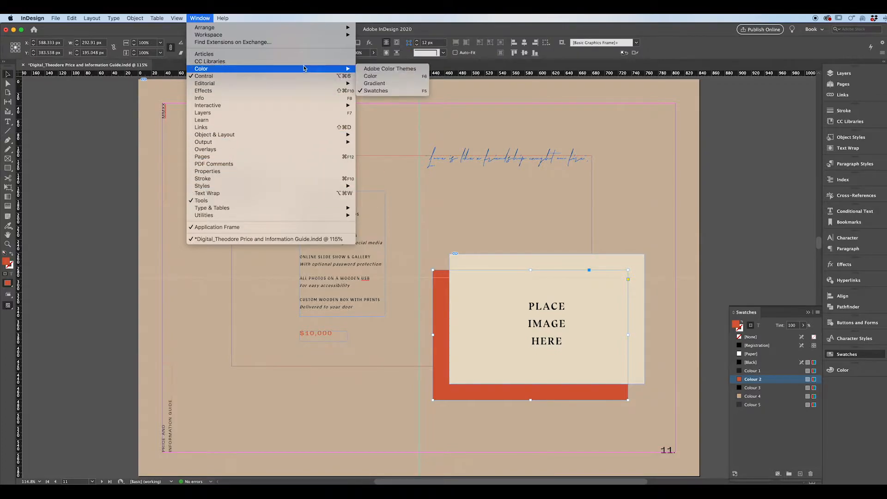
{"action": "left_click", "coordinate": [396, 91]}
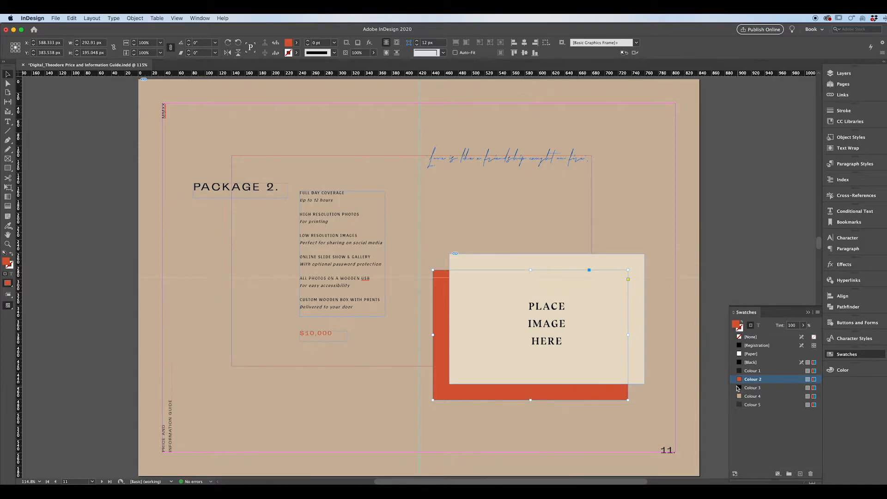
Step: Change the Colour 2 swatch to hex 00ffab, compare it with the original using the preview, and apply it
{"action": "double_click", "coordinate": [776, 384]}
{"action": "left_click_drag", "start_coordinate": [624, 84], "coordinate": [454, 89]}
{"action": "left_click_drag", "start_coordinate": [384, 221], "coordinate": [364, 222]}
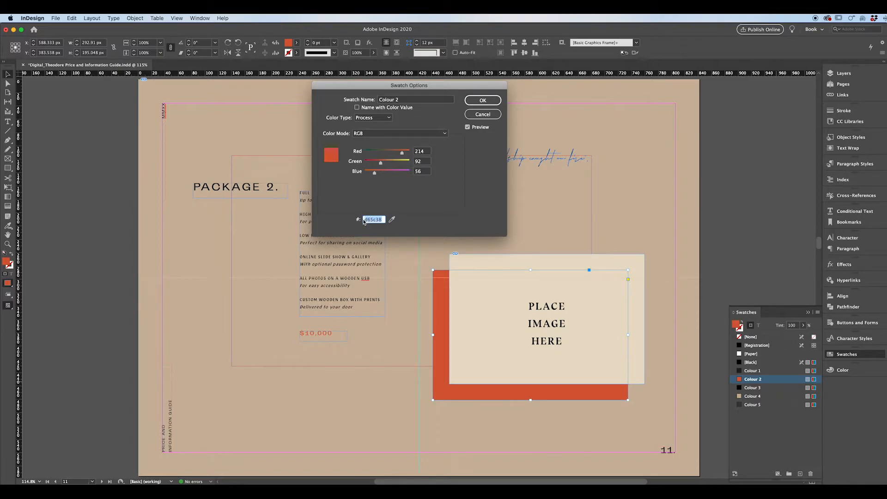
{"action": "left_click_drag", "start_coordinate": [376, 173], "coordinate": [362, 153]}
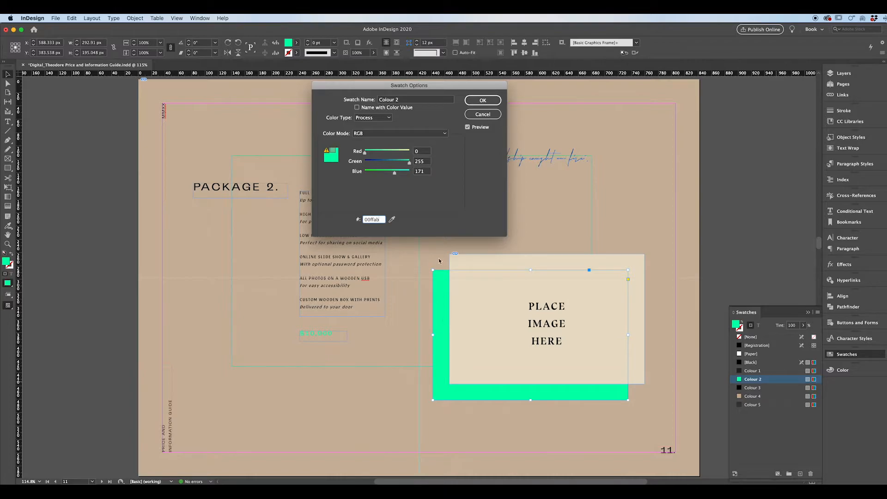
{"action": "left_click", "coordinate": [467, 127]}
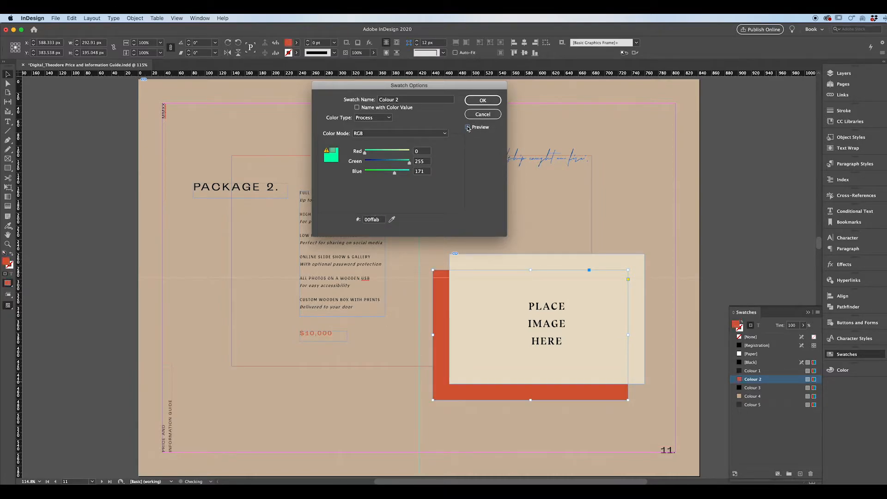
{"action": "left_click", "coordinate": [468, 128]}
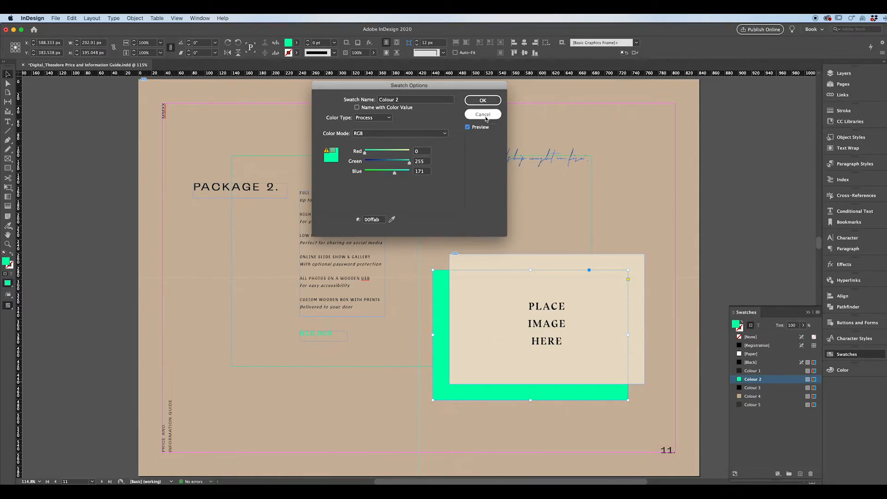
{"action": "left_click", "coordinate": [479, 101]}
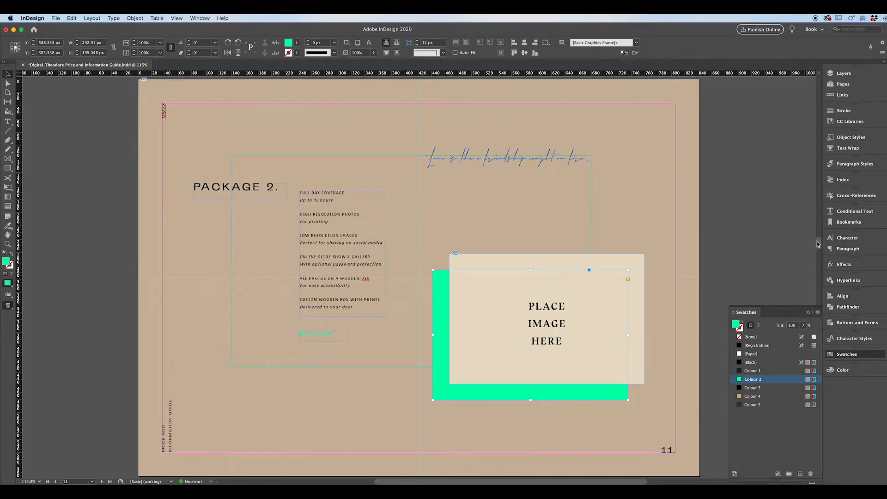
Step: Examine the recoloured elements on pages 9 to 11, hiding guides and frame edges with the Preview screen mode
{"action": "scroll", "coordinate": [819, 242], "scroll_direction": "up", "scroll_amount": 10}
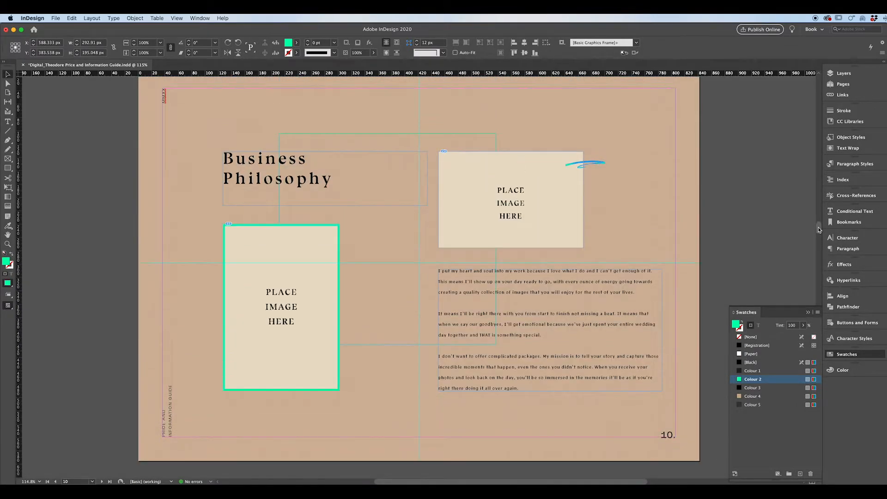
{"action": "scroll", "coordinate": [819, 226], "scroll_direction": "up", "scroll_amount": 7}
{"action": "scroll", "coordinate": [758, 211], "scroll_direction": "down", "scroll_amount": 3}
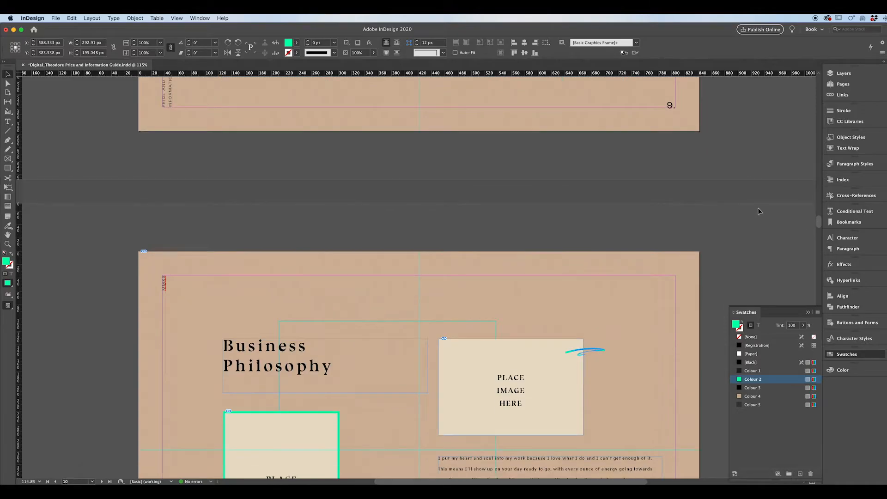
{"action": "left_click", "coordinate": [766, 250]}
{"action": "key", "text": "w"}
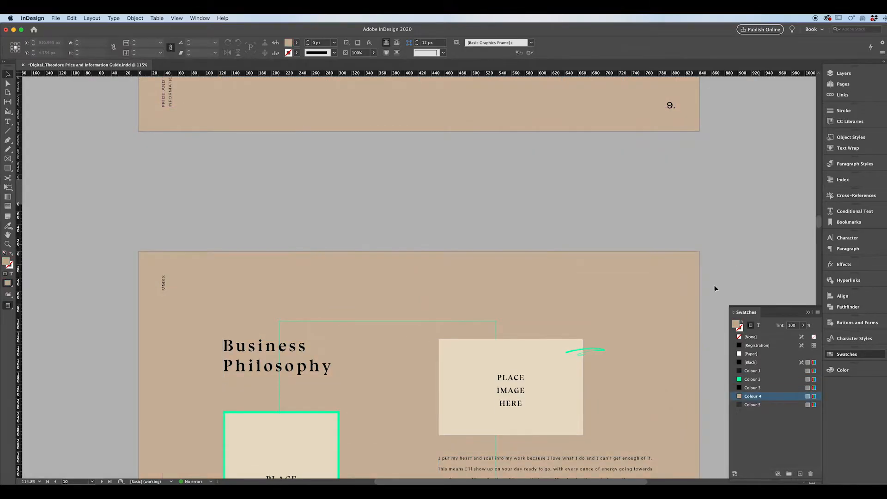
{"action": "scroll", "coordinate": [682, 317], "scroll_direction": "down", "scroll_amount": 4}
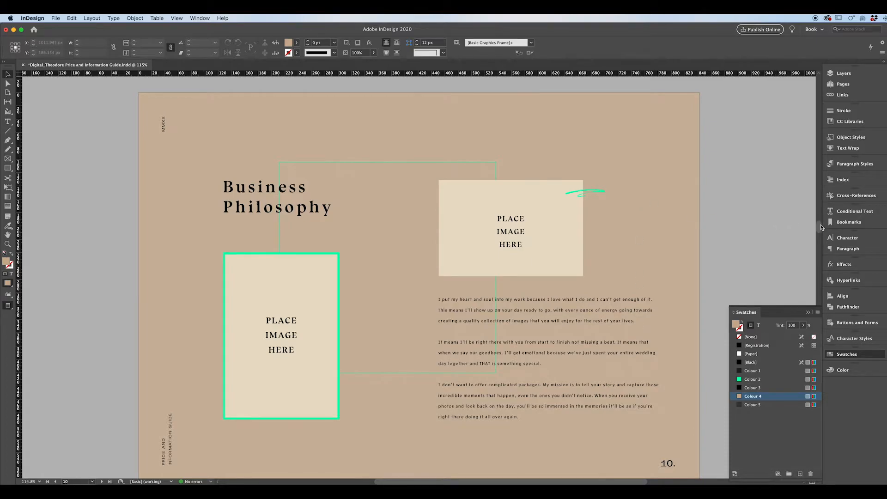
{"action": "scroll", "coordinate": [821, 228], "scroll_direction": "up", "scroll_amount": 1}
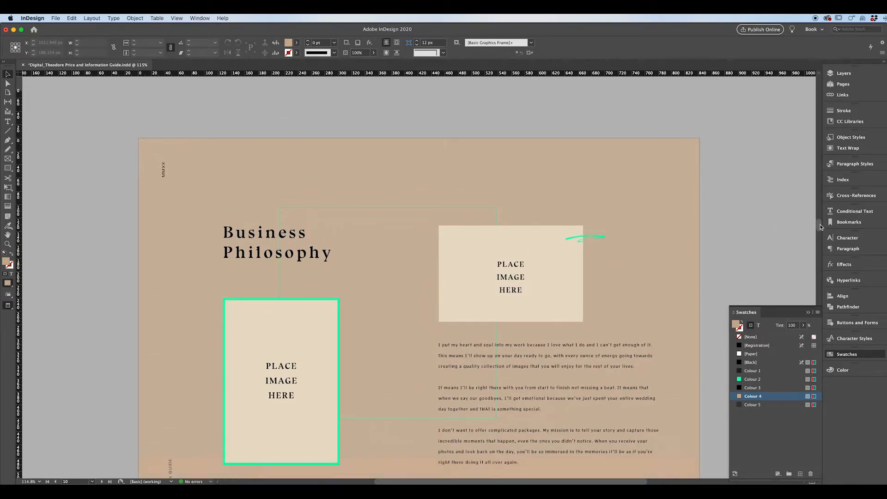
{"action": "left_click_drag", "start_coordinate": [820, 224], "coordinate": [815, 248]}
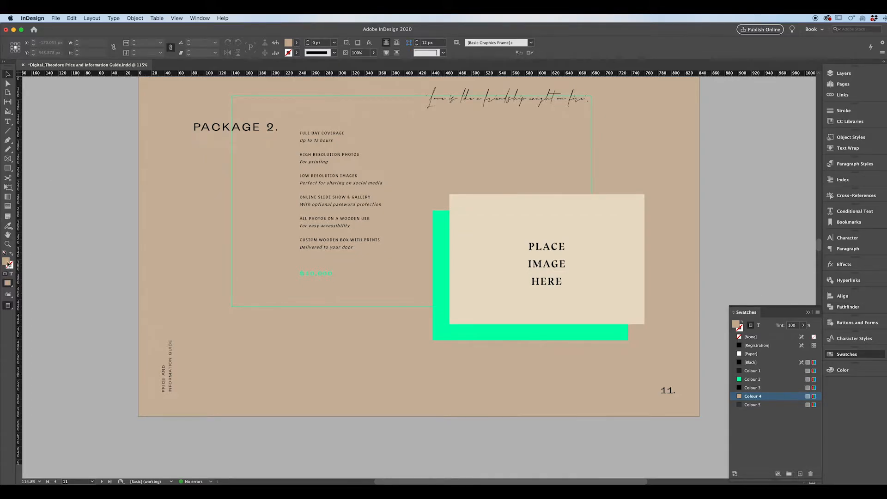
Step: Pick a yellow-green fill colour of R 201, G 210, B 111 and add it as an RGB swatch
{"action": "double_click", "coordinate": [6, 264]}
{"action": "mouse_move", "coordinate": [195, 154]}
{"action": "left_mouse_down"}
{"action": "mouse_move", "coordinate": [199, 129]}
{"action": "mouse_move", "coordinate": [176, 138]}
{"action": "left_mouse_up"}
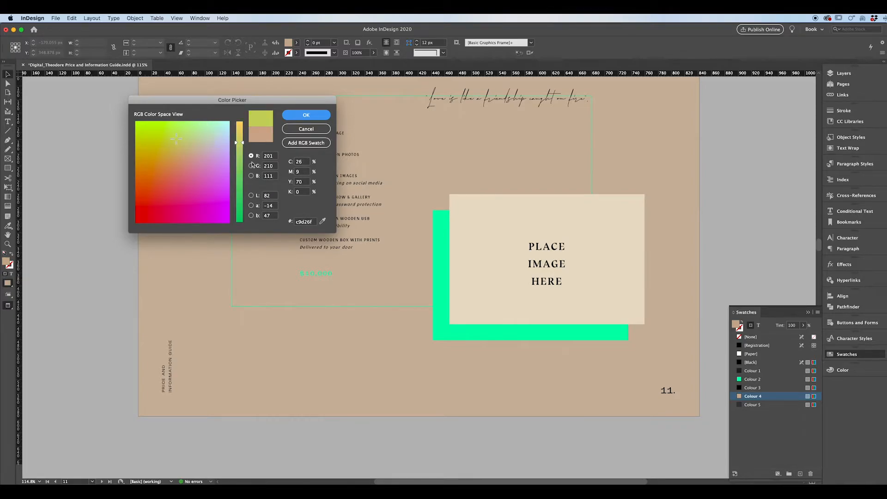
{"action": "double_click", "coordinate": [318, 223]}
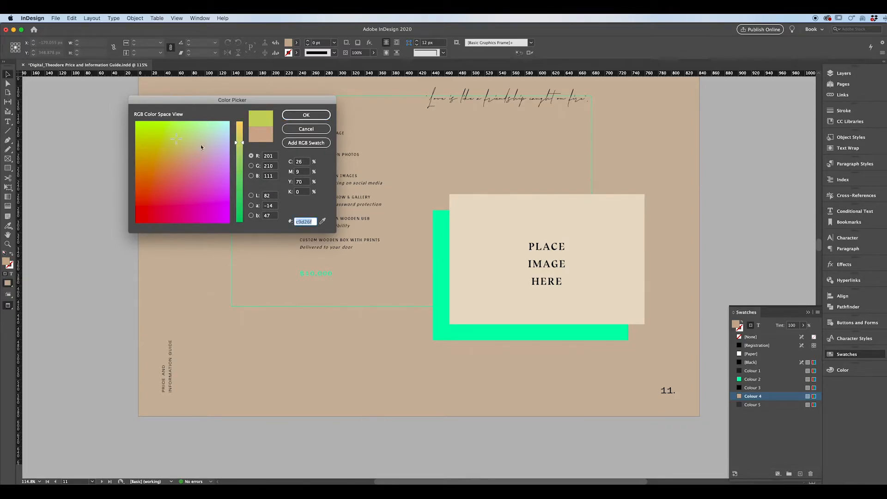
{"action": "left_click", "coordinate": [310, 144]}
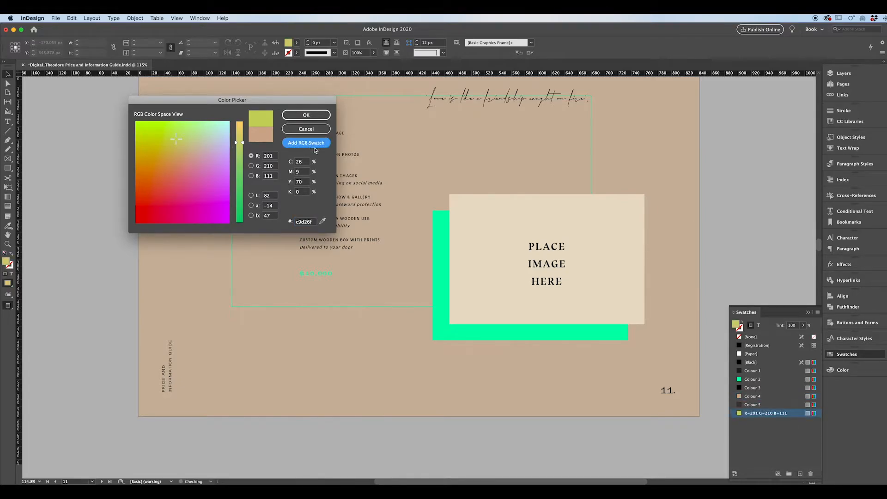
Step: Add RGB swatches for red 201/39/53, magenta 201/83/172 and pale grey 201/199/208, and accept the last colour
{"action": "left_click_drag", "start_coordinate": [177, 139], "coordinate": [198, 190]}
{"action": "left_click", "coordinate": [314, 144]}
{"action": "left_click", "coordinate": [318, 144]}
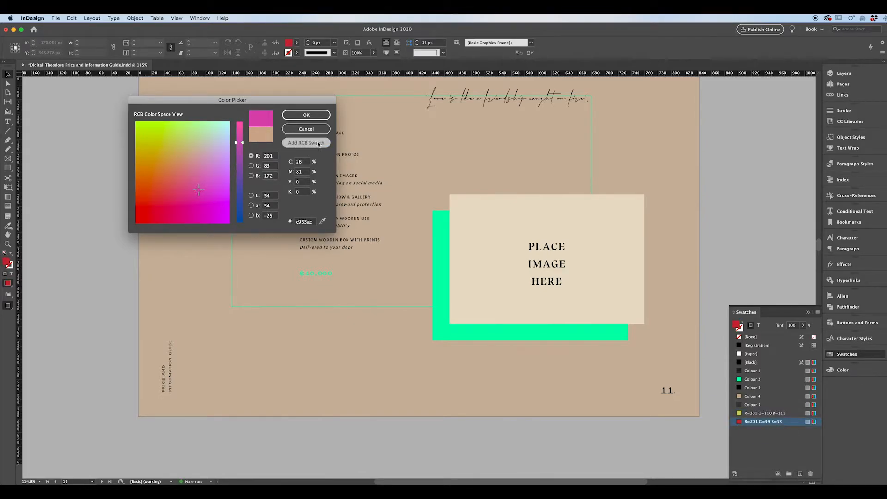
{"action": "left_click", "coordinate": [211, 141]}
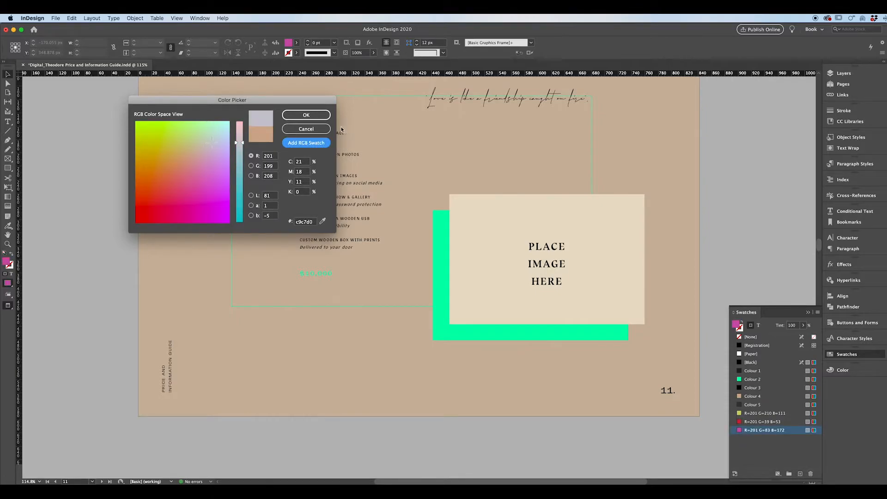
{"action": "left_click", "coordinate": [307, 142]}
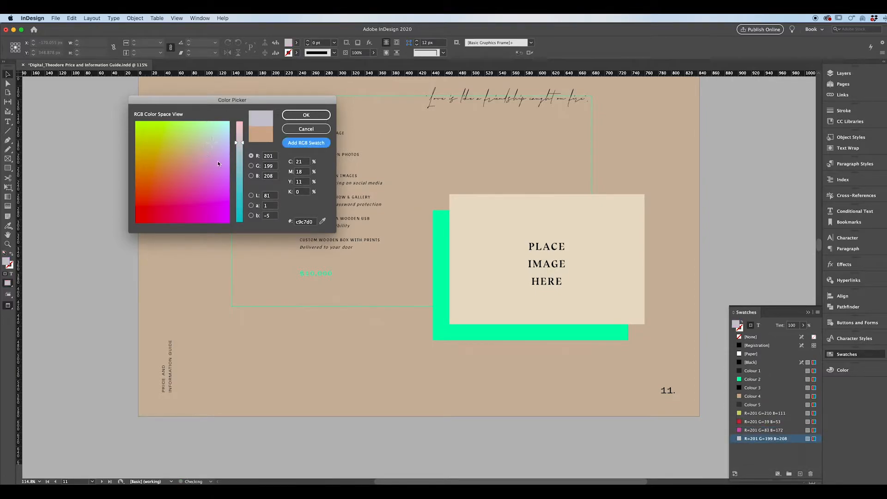
{"action": "left_click", "coordinate": [307, 116]}
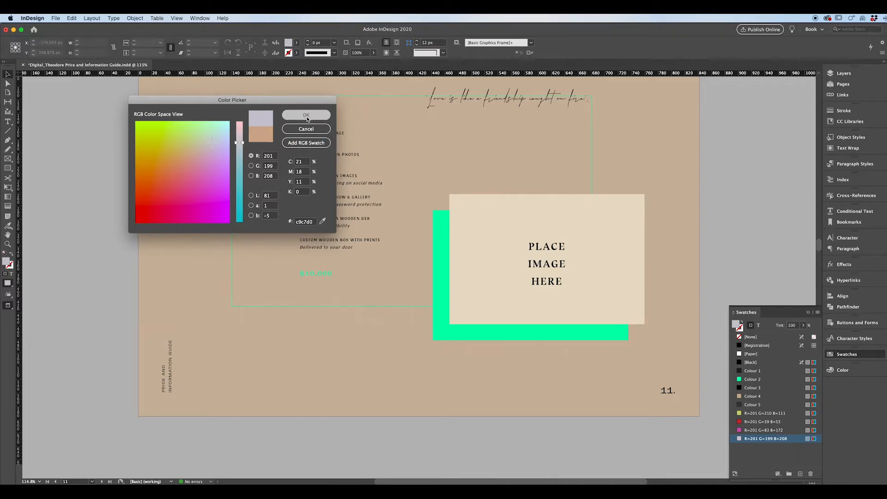
Step: Swap the fill and stroke of the green rectangle behind page 11's image placeholder, leaving it as a green outline
{"action": "left_click", "coordinate": [449, 336]}
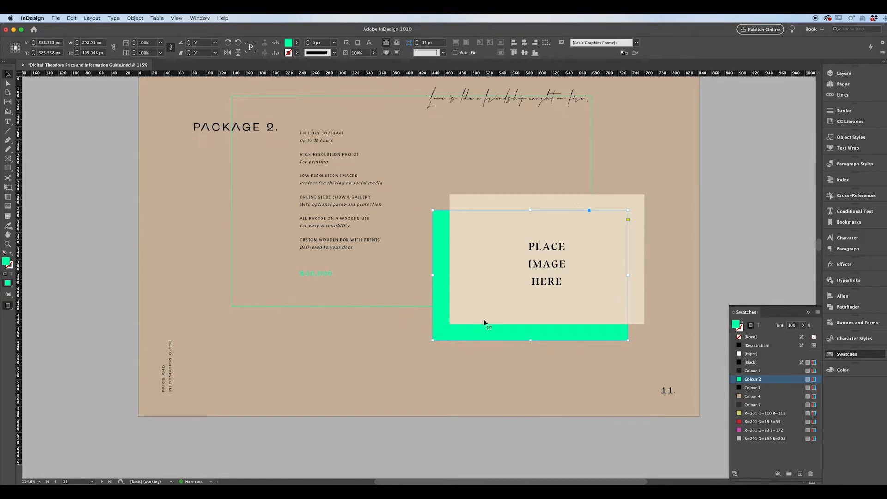
{"action": "left_click", "coordinate": [11, 256]}
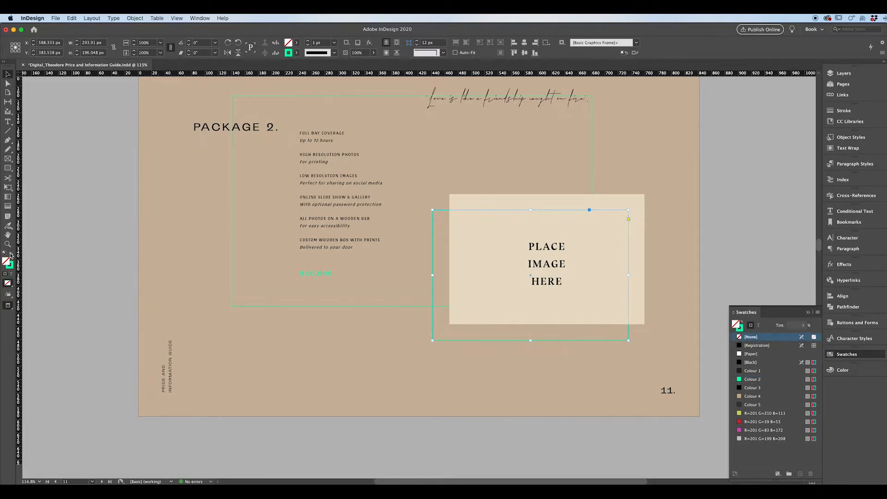
{"action": "left_click", "coordinate": [11, 255]}
{"action": "left_click", "coordinate": [11, 255]}
{"action": "left_click", "coordinate": [75, 230]}
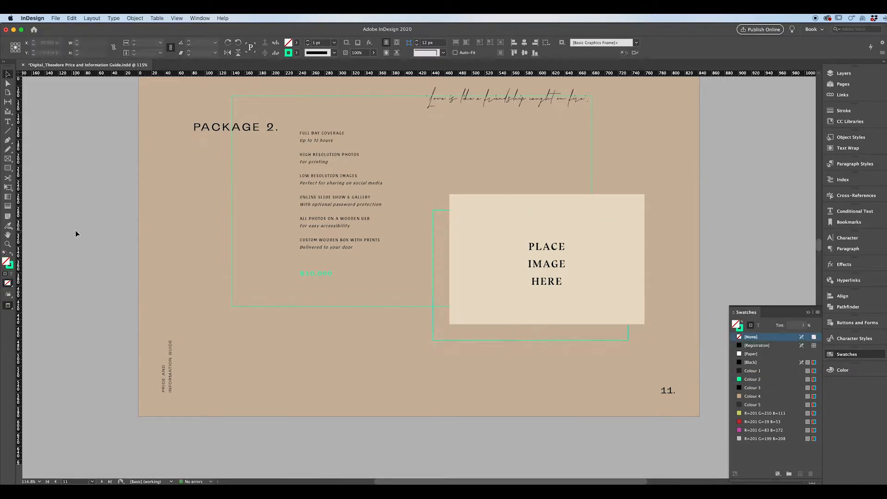
Step: Set the stroke weight of the green outline behind the image placeholder to 2 pt
{"action": "left_click", "coordinate": [437, 210]}
{"action": "left_click", "coordinate": [844, 111]}
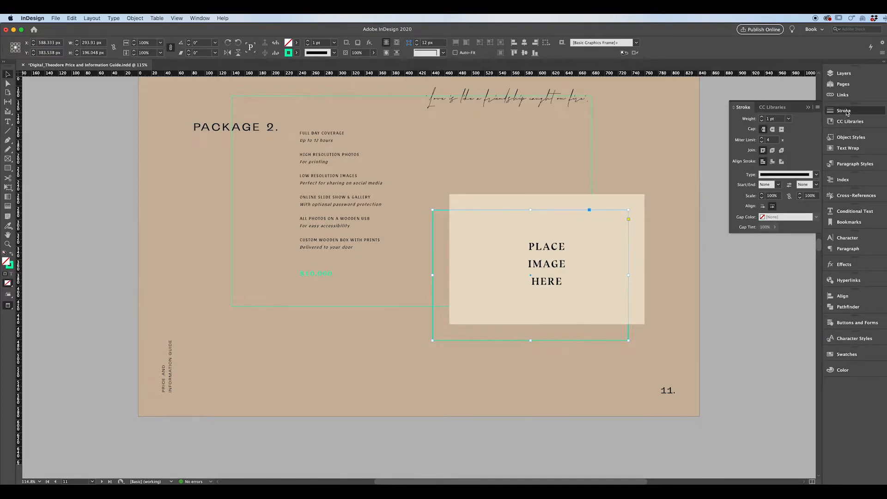
{"action": "left_click", "coordinate": [761, 116]}
{"action": "left_click", "coordinate": [761, 117]}
{"action": "left_click", "coordinate": [761, 116]}
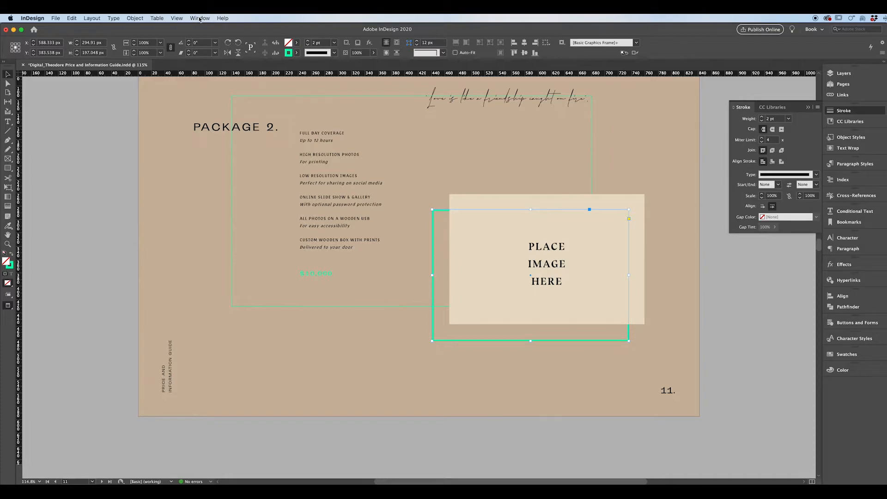
{"action": "left_click", "coordinate": [200, 19]}
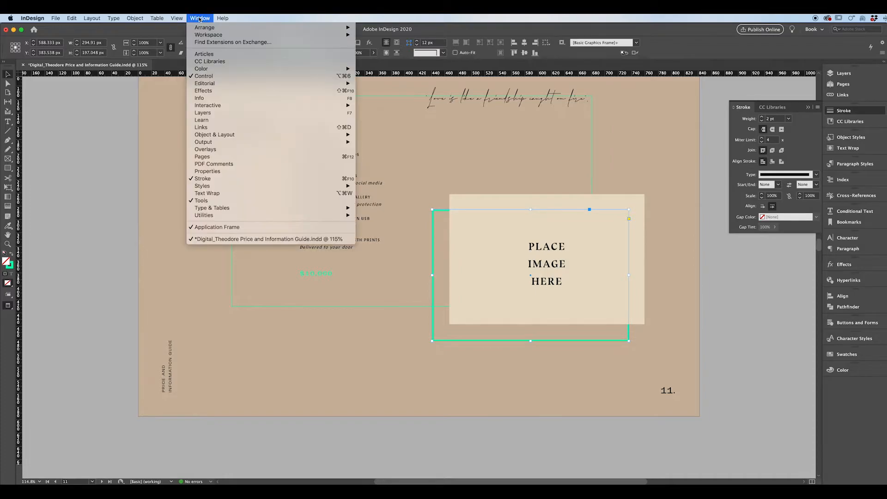
{"action": "left_click", "coordinate": [200, 179]}
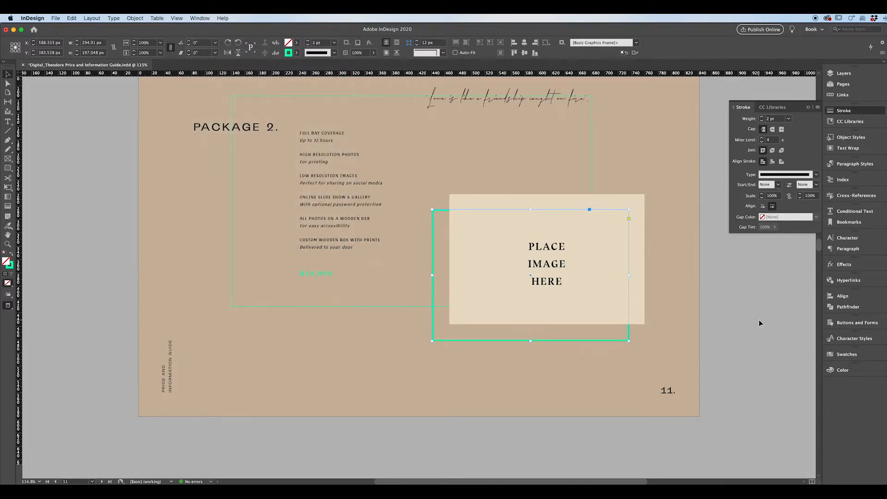
Step: Try filling the PACKAGE 2. heading's text frame with Colour 3 and the red 201/39/53 swatch, and undo both fills
{"action": "left_click", "coordinate": [847, 354]}
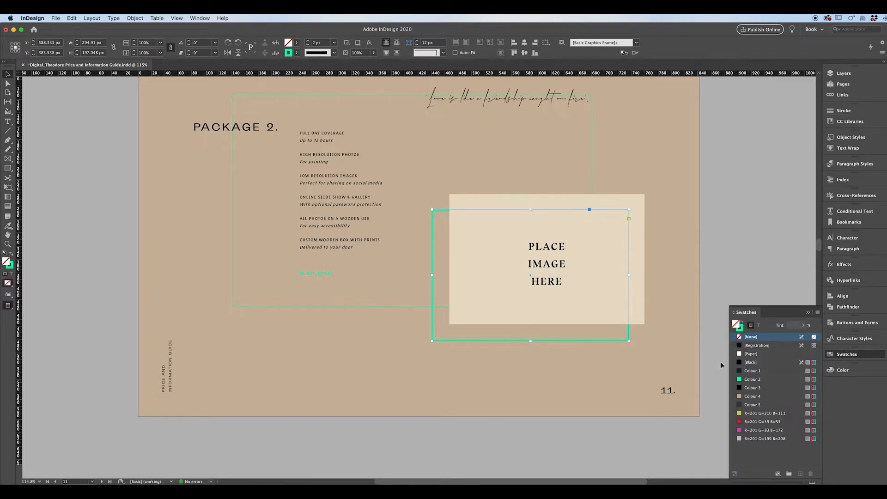
{"action": "key", "text": "ctrl+Up"}
{"action": "left_click", "coordinate": [184, 350]}
{"action": "left_click", "coordinate": [258, 128]}
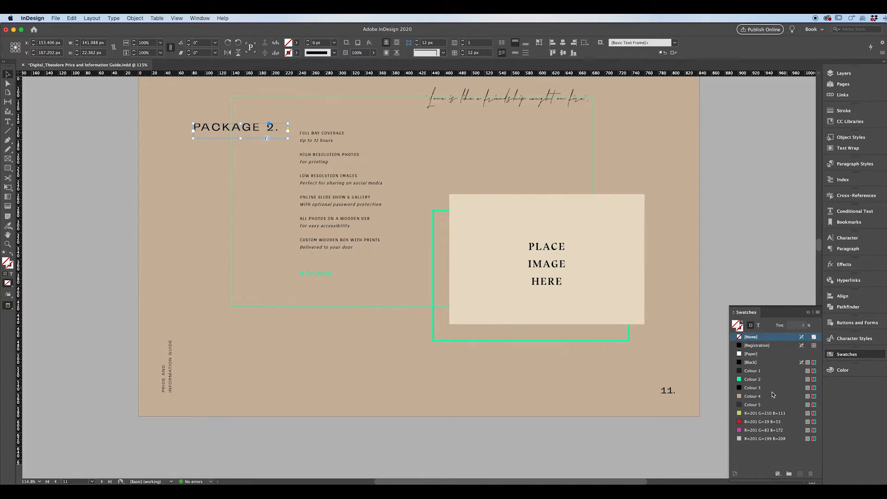
{"action": "left_click", "coordinate": [753, 388]}
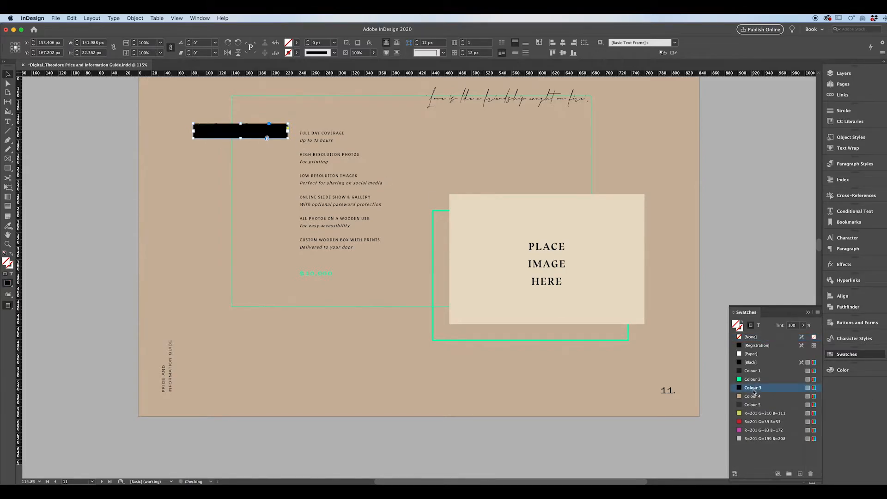
{"action": "left_click", "coordinate": [753, 422]}
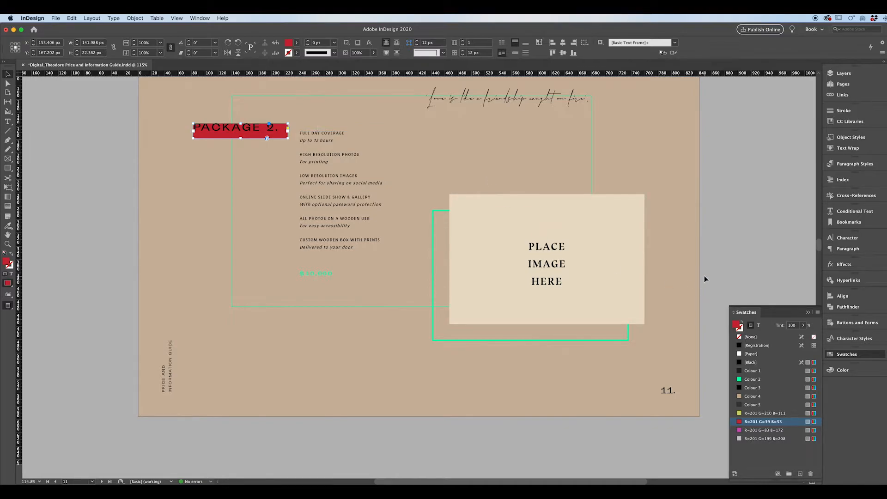
{"action": "key", "text": "super+z"}
{"action": "key", "text": "super+z"}
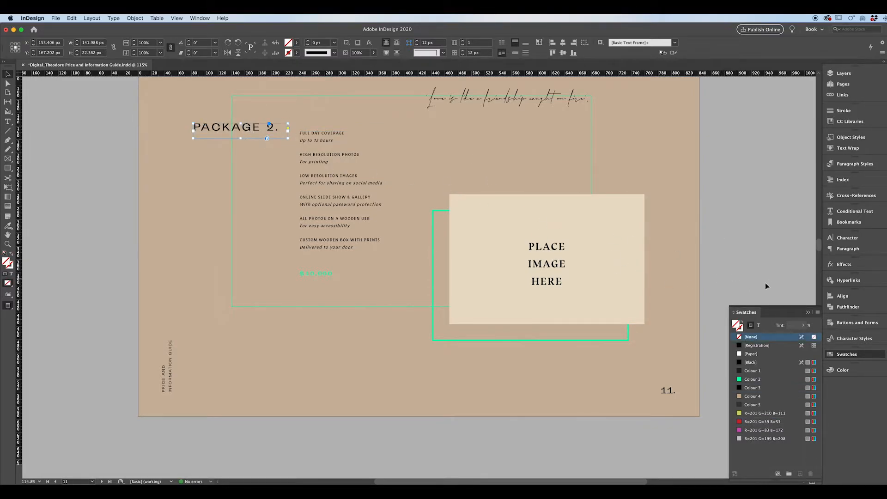
Step: Apply the red R=201 G=39 B=53 swatch to the text of the PACKAGE 2. heading instead of its frame
{"action": "left_click", "coordinate": [759, 325]}
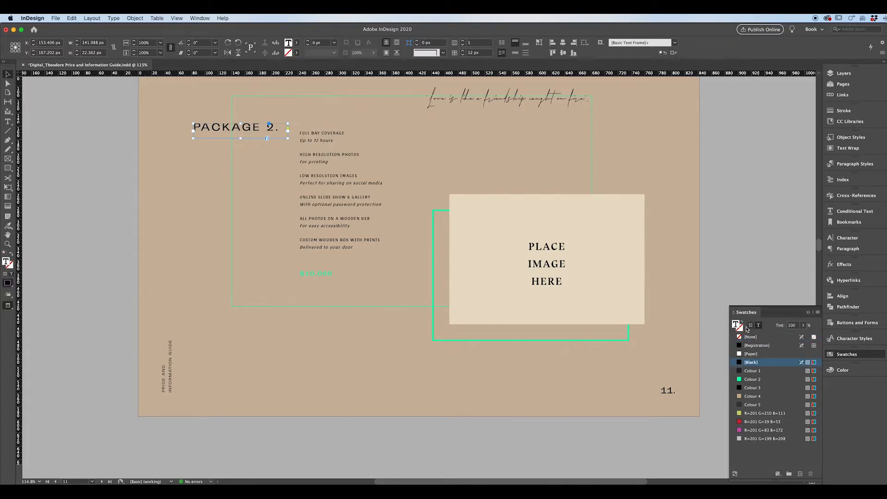
{"action": "left_click", "coordinate": [762, 413]}
{"action": "left_click", "coordinate": [763, 421]}
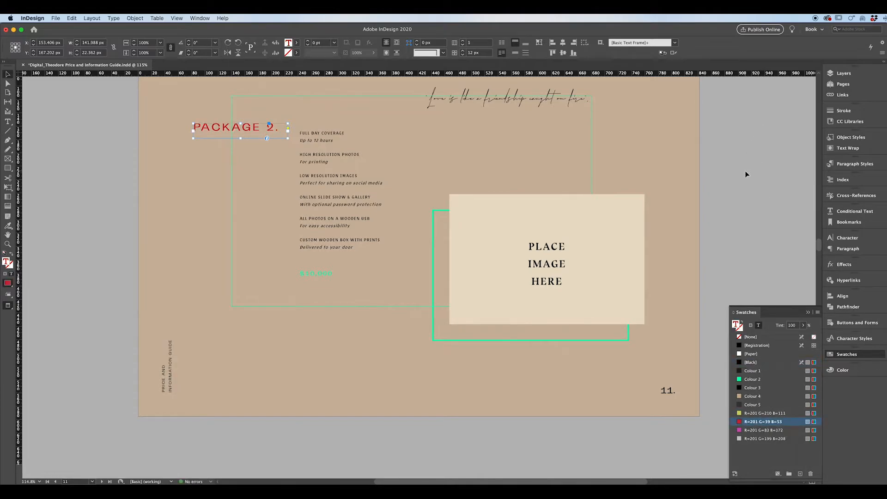
{"action": "left_click", "coordinate": [790, 162]}
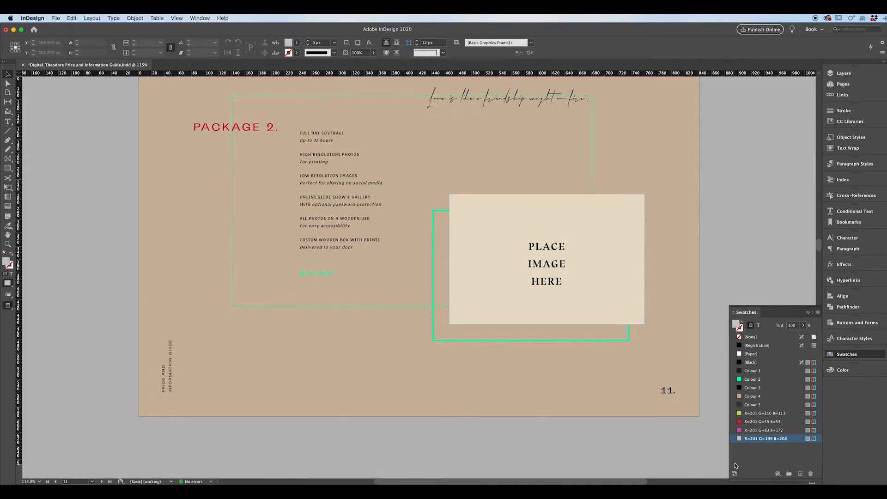
{"action": "left_click", "coordinate": [245, 131]}
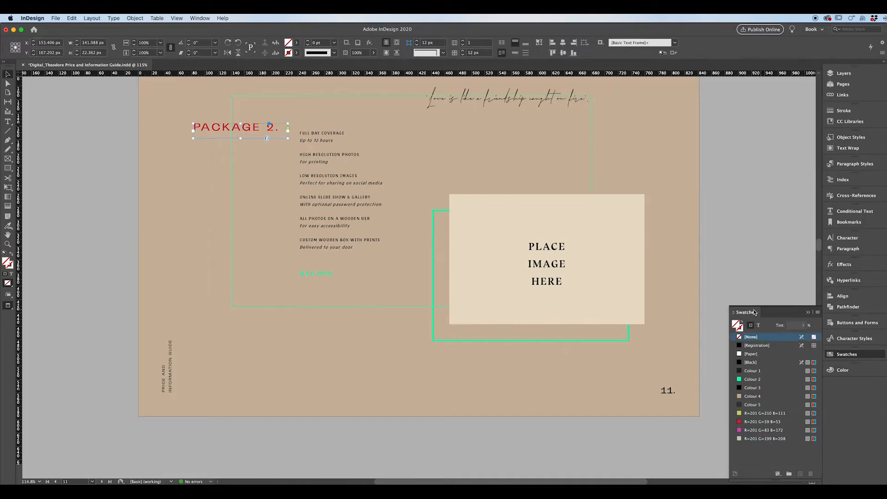
{"action": "left_click", "coordinate": [758, 325]}
{"action": "left_click", "coordinate": [763, 421]}
Step: Swap the green outline behind the image placeholder back to a solid fill and lower its tint to 27%
{"action": "left_click", "coordinate": [434, 259]}
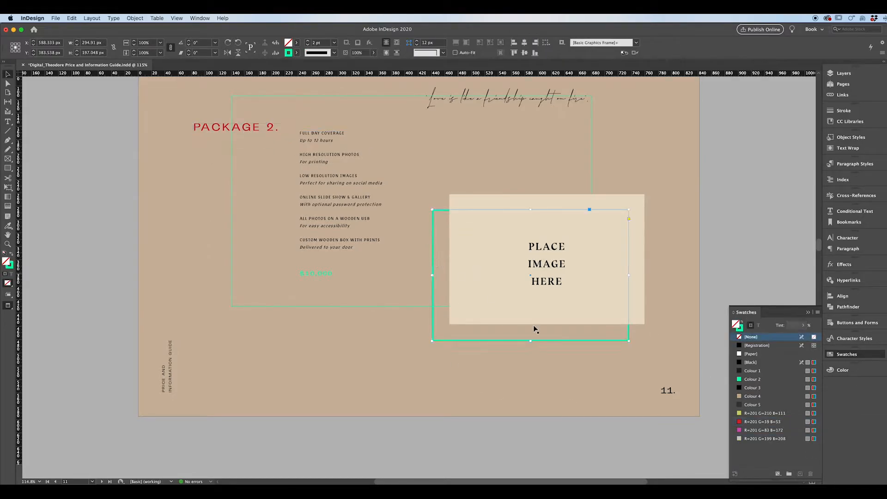
{"action": "key", "text": "shift+x"}
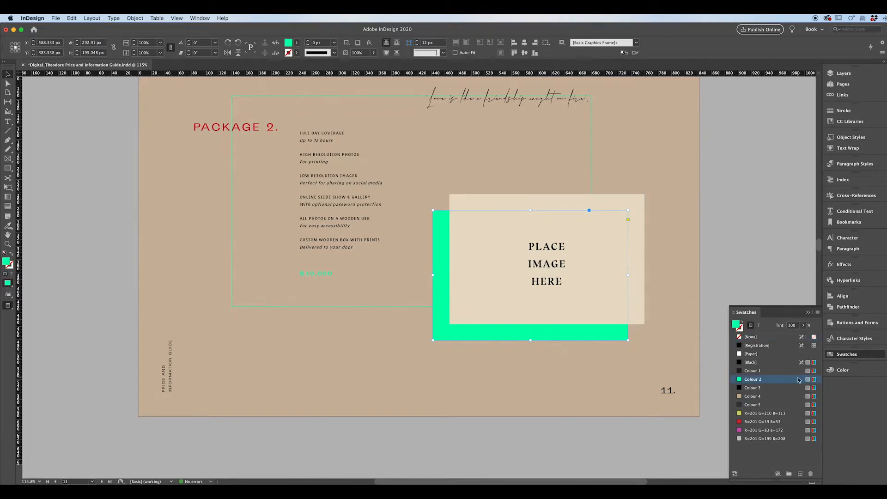
{"action": "left_click", "coordinate": [802, 325]}
{"action": "mouse_move", "coordinate": [804, 336]}
{"action": "left_mouse_down"}
{"action": "mouse_move", "coordinate": [763, 338]}
{"action": "mouse_move", "coordinate": [804, 337]}
{"action": "left_mouse_up"}
{"action": "left_click", "coordinate": [809, 313]}
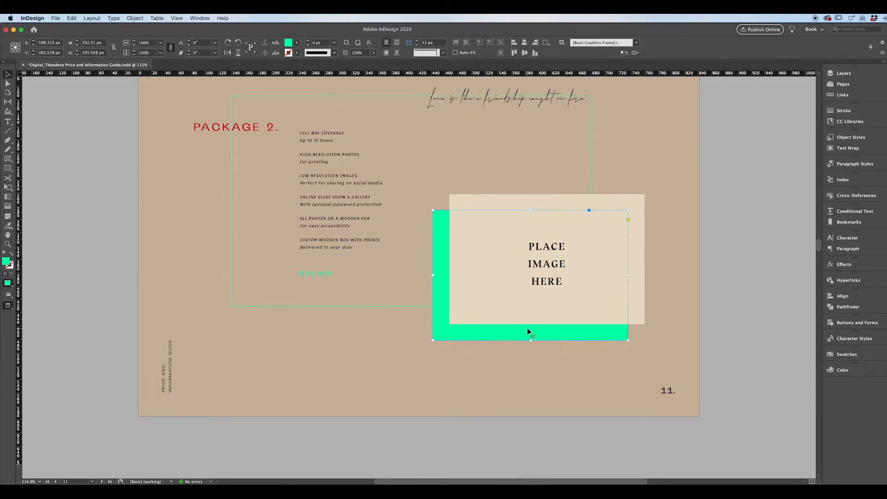
{"action": "left_click", "coordinate": [836, 355]}
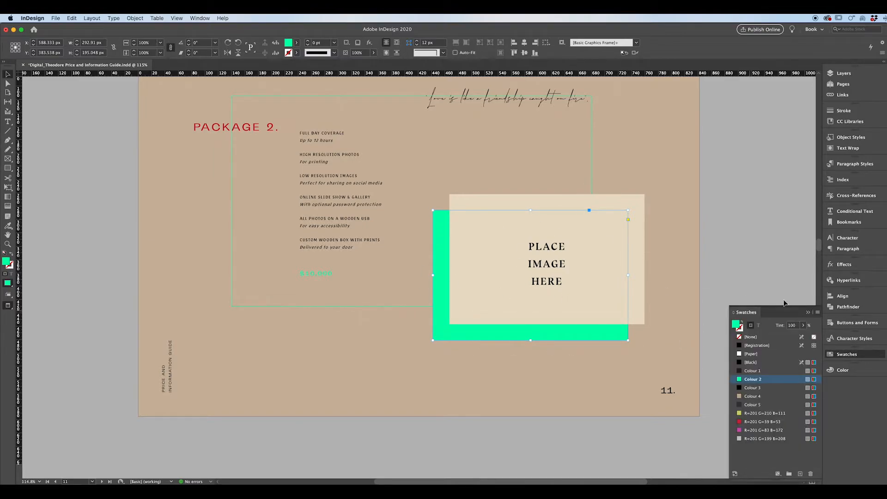
{"action": "left_click", "coordinate": [804, 326]}
{"action": "left_click_drag", "start_coordinate": [803, 335], "coordinate": [773, 335]}
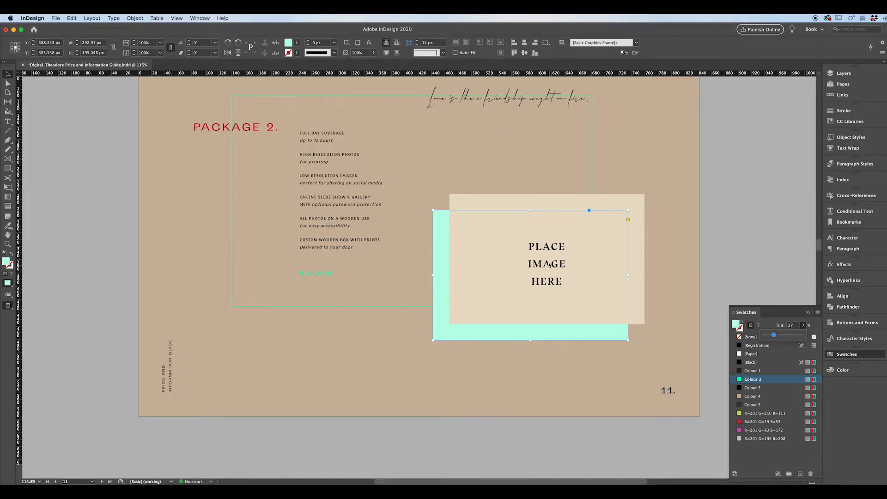
{"action": "left_click", "coordinate": [696, 211]}
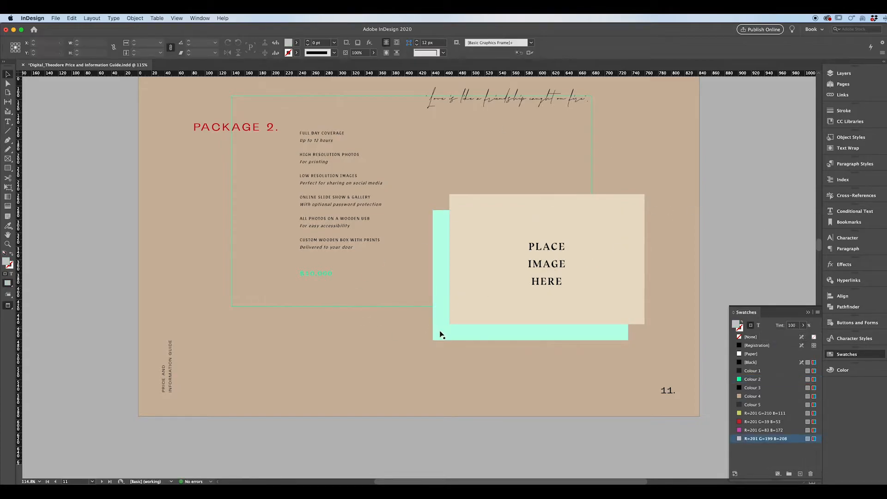
Step: Raise the tint of the green rectangle behind the image placeholder to 100%
{"action": "left_click", "coordinate": [462, 337]}
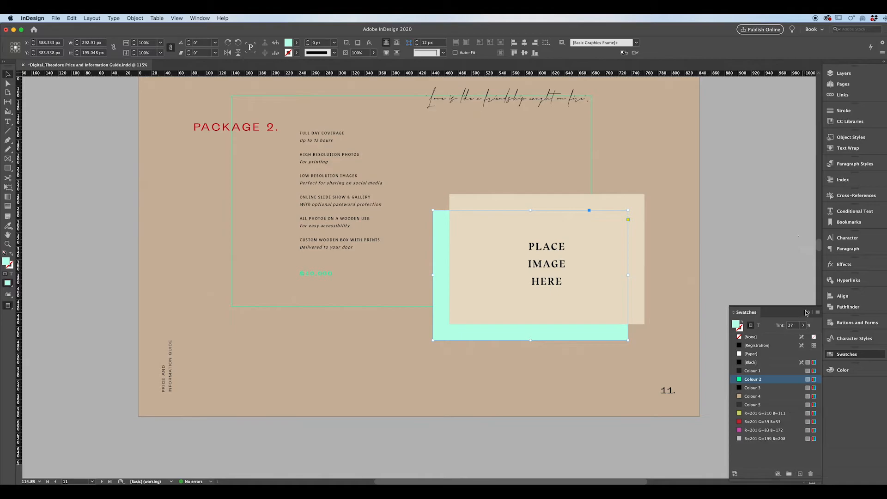
{"action": "left_click", "coordinate": [803, 325]}
{"action": "left_click_drag", "start_coordinate": [773, 335], "coordinate": [823, 334]}
{"action": "left_click", "coordinate": [764, 219]}
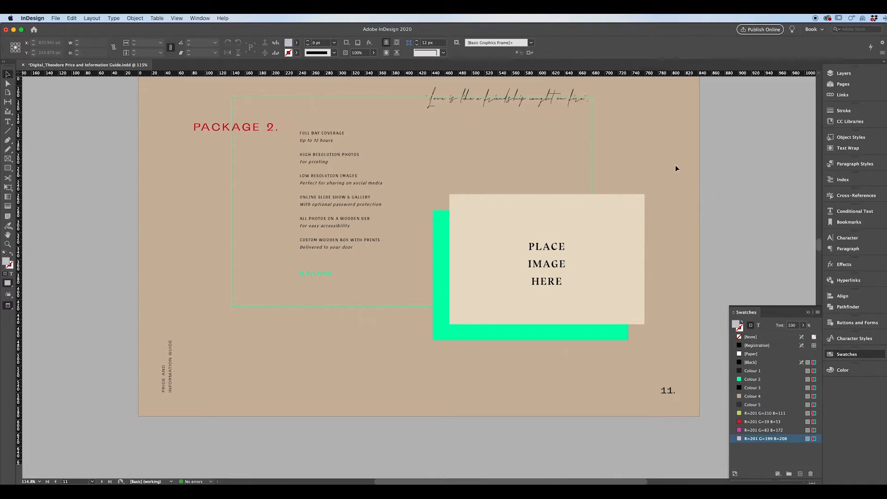
{"action": "scroll", "coordinate": [533, 150], "scroll_direction": "up", "scroll_amount": 5}
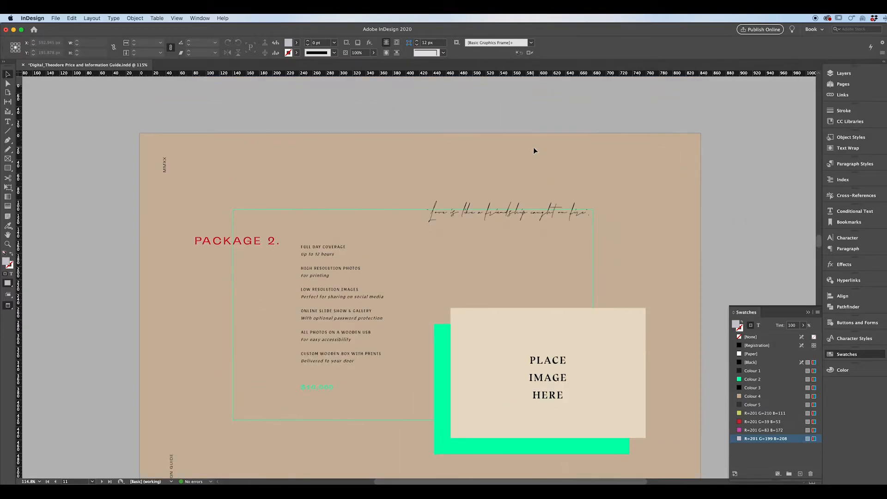
{"action": "scroll", "coordinate": [534, 151], "scroll_direction": "down", "scroll_amount": 4}
{"action": "scroll", "coordinate": [534, 150], "scroll_direction": "up", "scroll_amount": 3}
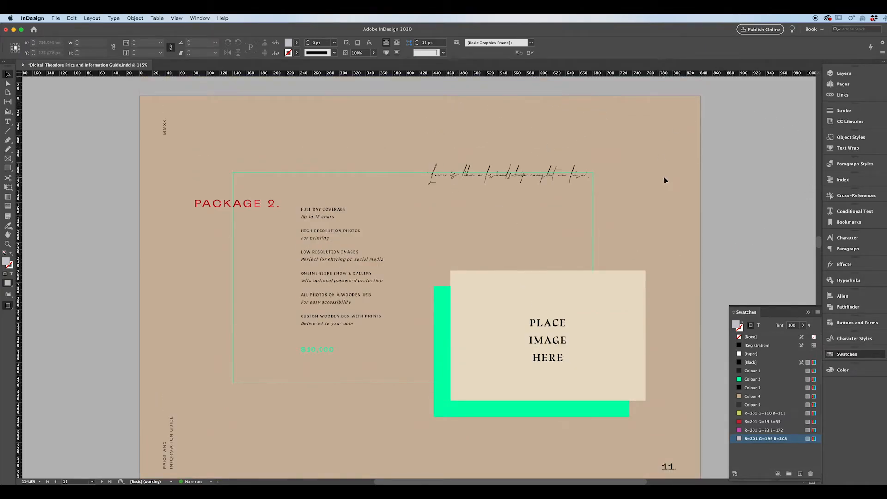
{"action": "left_click_drag", "start_coordinate": [715, 128], "coordinate": [573, 228]}
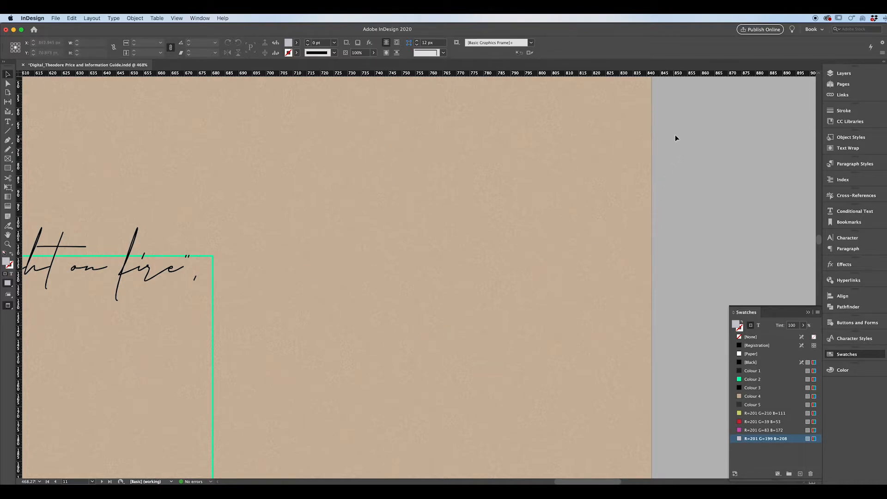
{"action": "mouse_move", "coordinate": [626, 28]}
{"action": "left_mouse_down"}
{"action": "mouse_move", "coordinate": [650, 27]}
{"action": "mouse_move", "coordinate": [600, 33]}
{"action": "mouse_move", "coordinate": [633, 34]}
{"action": "left_mouse_up"}
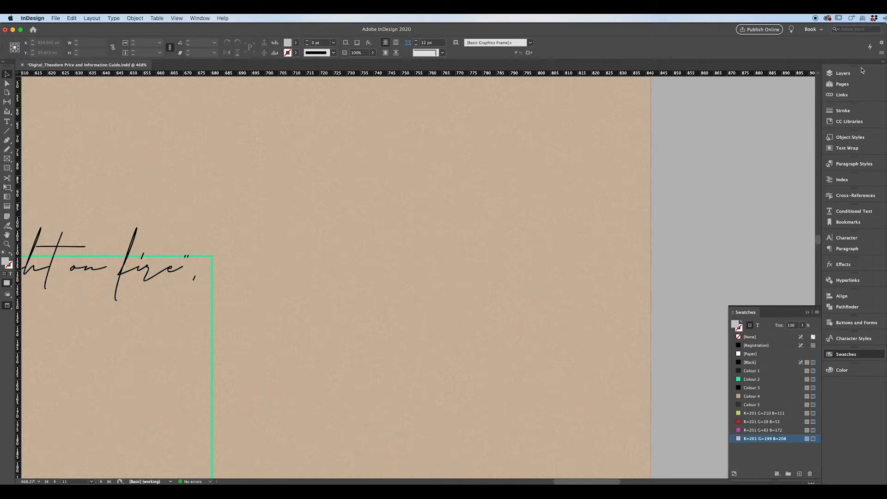
Step: Open the A-Master page and delete the texture image inside its full-page background frame
{"action": "left_click", "coordinate": [841, 84]}
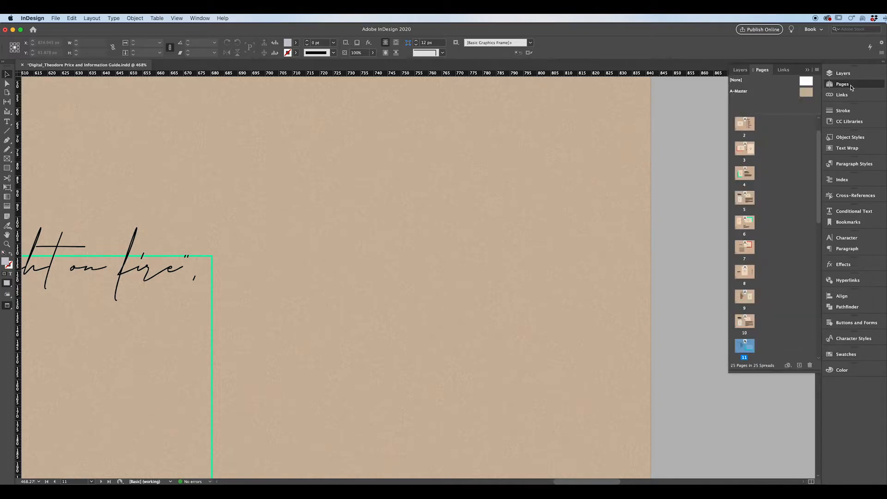
{"action": "double_click", "coordinate": [806, 92]}
{"action": "left_click", "coordinate": [614, 159]}
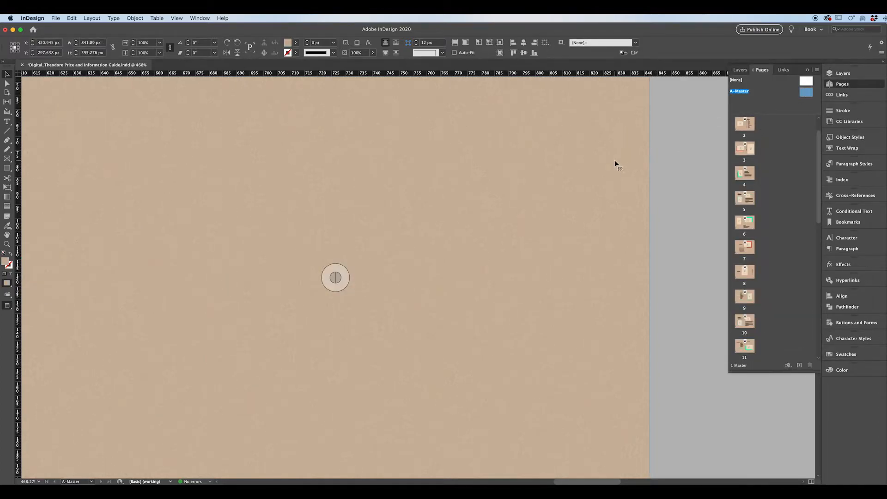
{"action": "key", "text": "super+0"}
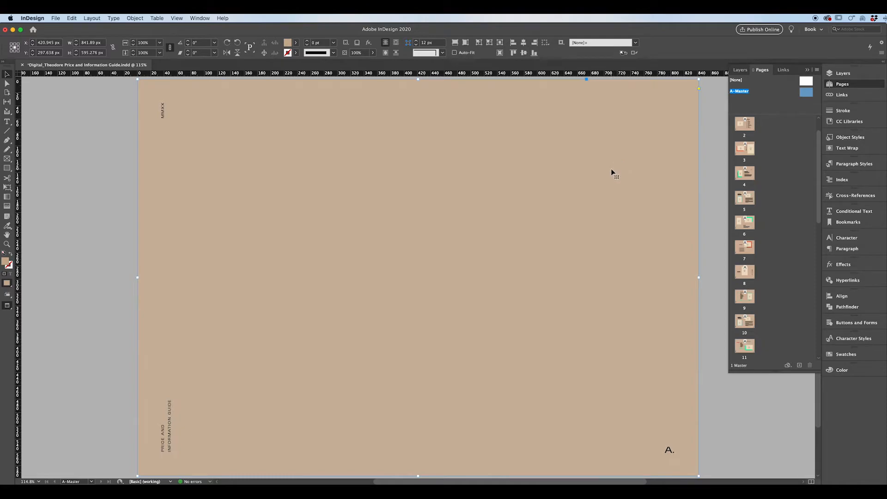
{"action": "left_click", "coordinate": [611, 169]}
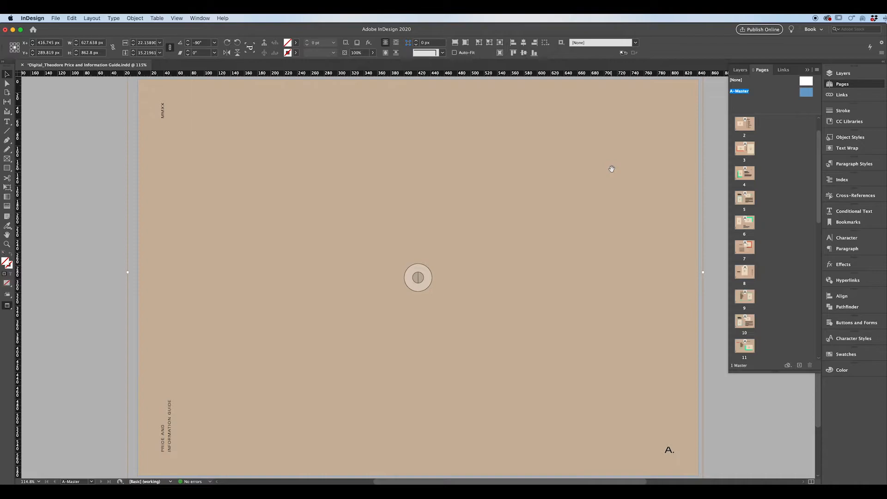
Step: Fill the full-page background frame on the A-Master page with the Colour 3 swatch
{"action": "left_click", "coordinate": [665, 145]}
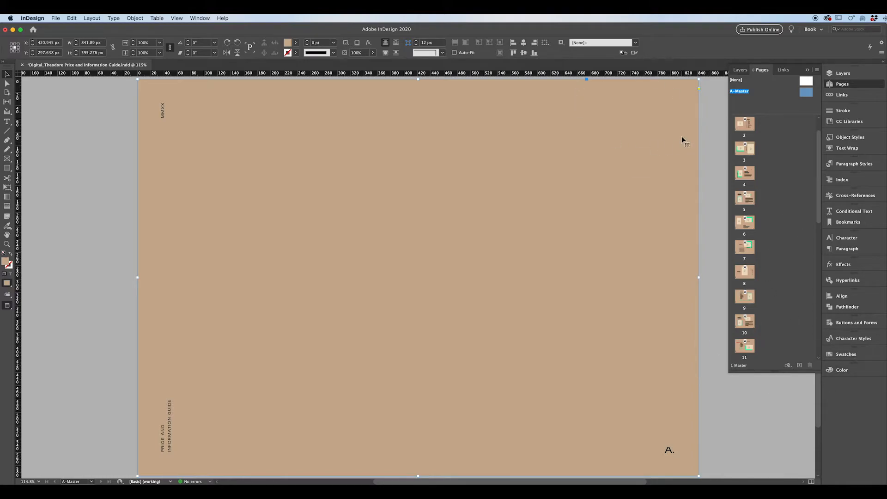
{"action": "left_click", "coordinate": [851, 355]}
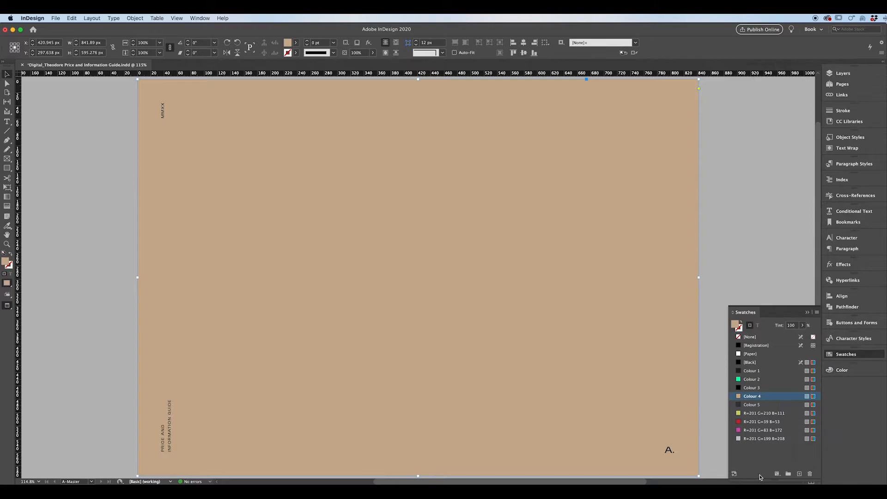
{"action": "left_click", "coordinate": [756, 388]}
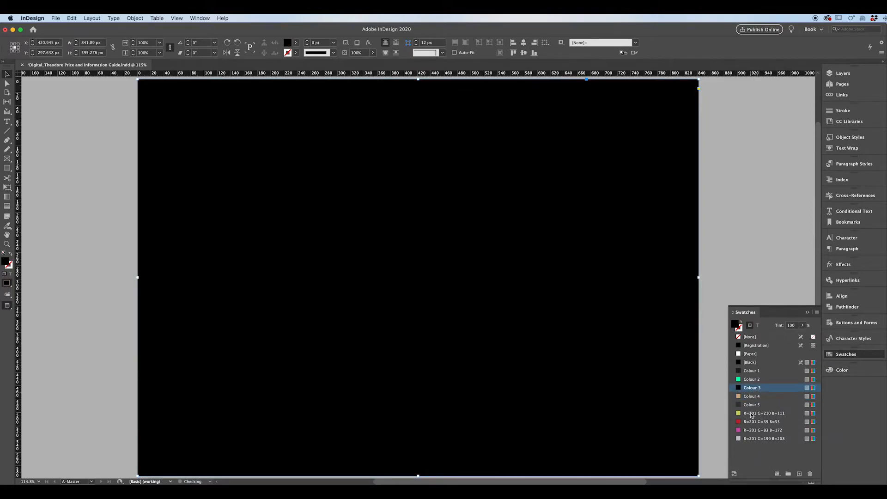
Step: Fill the full-page background frame on the A-Master page with the R=201 G=199 B=208 swatch
{"action": "left_click", "coordinate": [764, 438]}
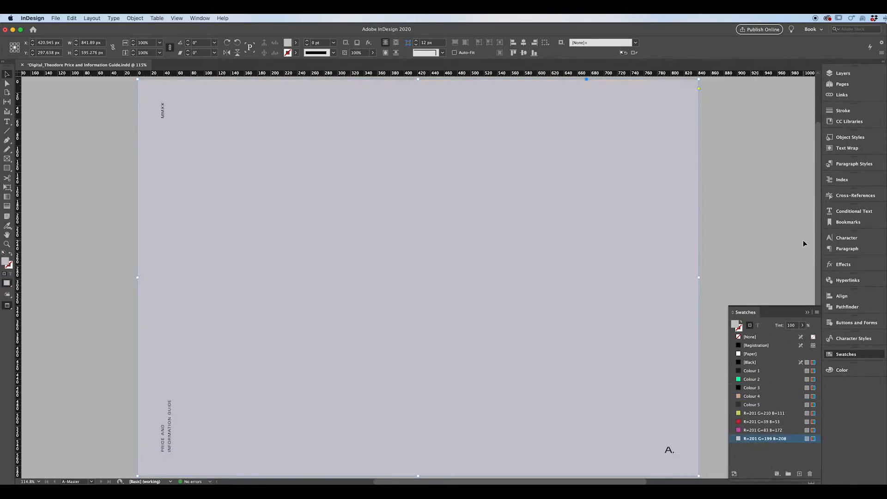
{"action": "left_click", "coordinate": [800, 237]}
Step: On page 6, relink the landscape image placeholder to Jess&Leelou-2.jpg from the Desktop
{"action": "left_click", "coordinate": [842, 84]}
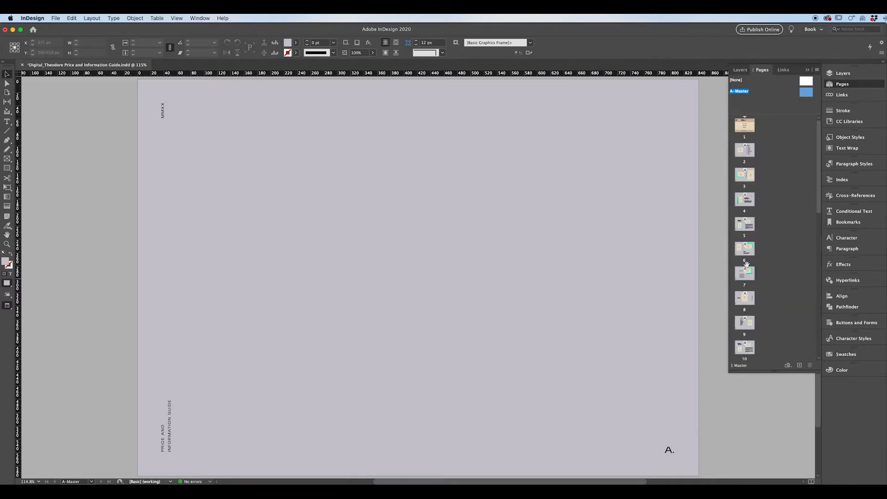
{"action": "double_click", "coordinate": [744, 248]}
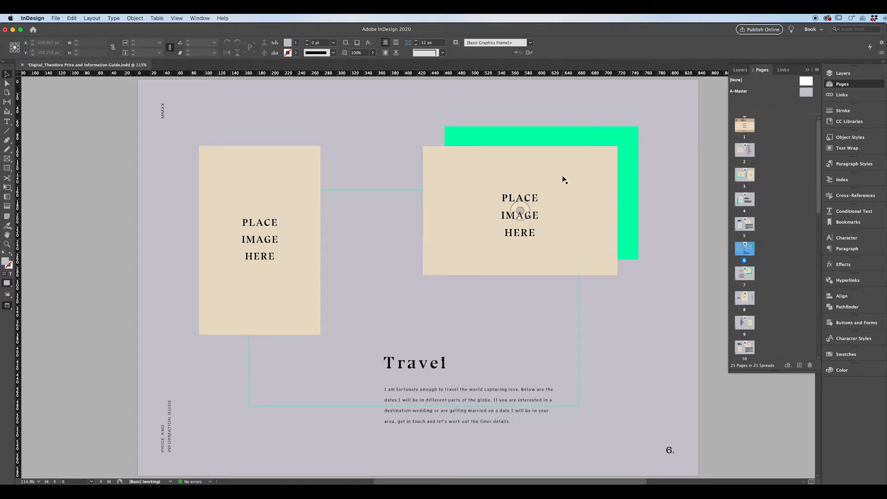
{"action": "left_click", "coordinate": [576, 175]}
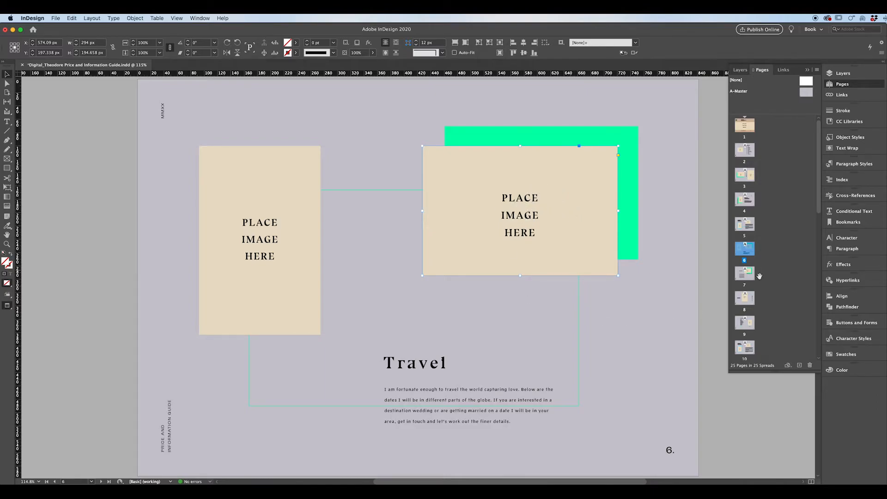
{"action": "left_click", "coordinate": [842, 95]}
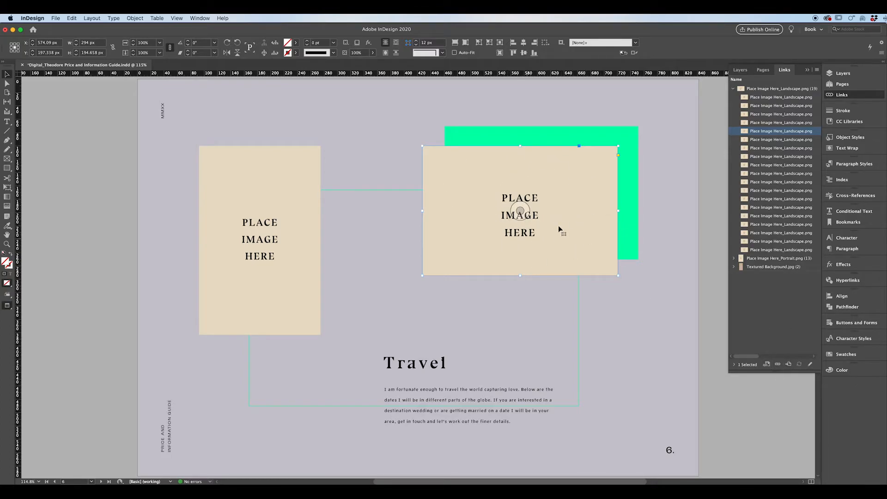
{"action": "left_click", "coordinate": [779, 365]}
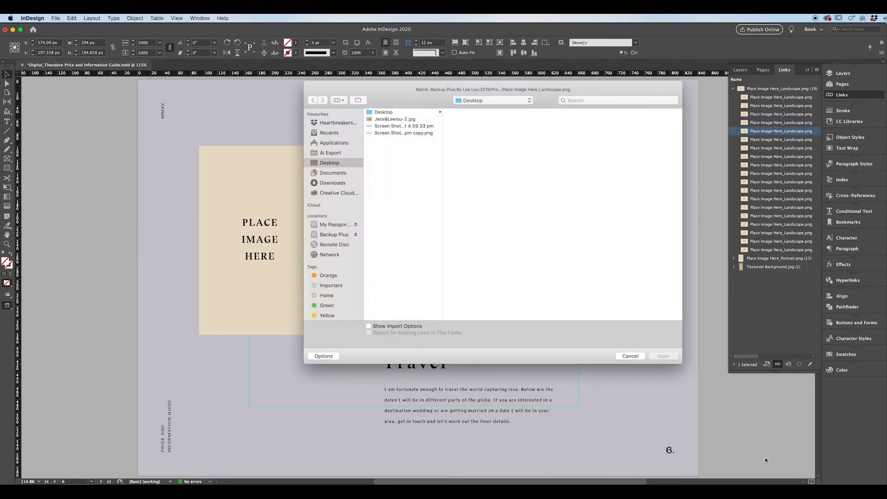
{"action": "left_click_drag", "start_coordinate": [431, 99], "coordinate": [385, 71]}
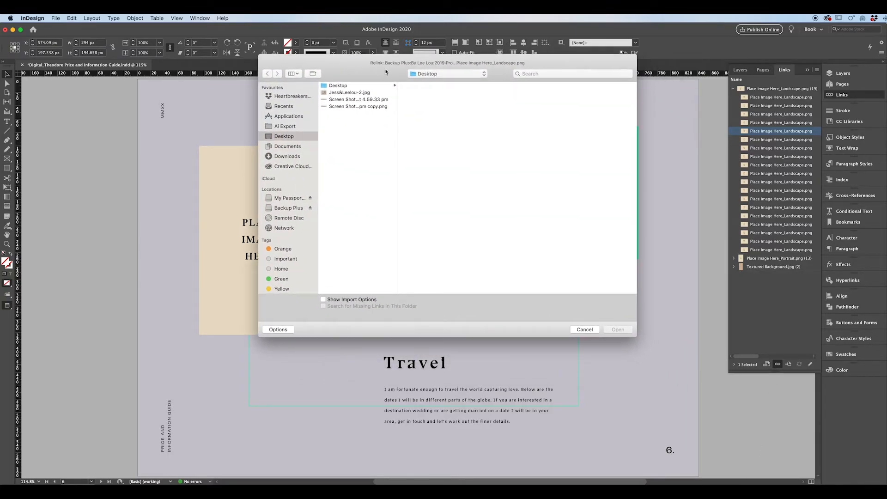
{"action": "left_click", "coordinate": [336, 93]}
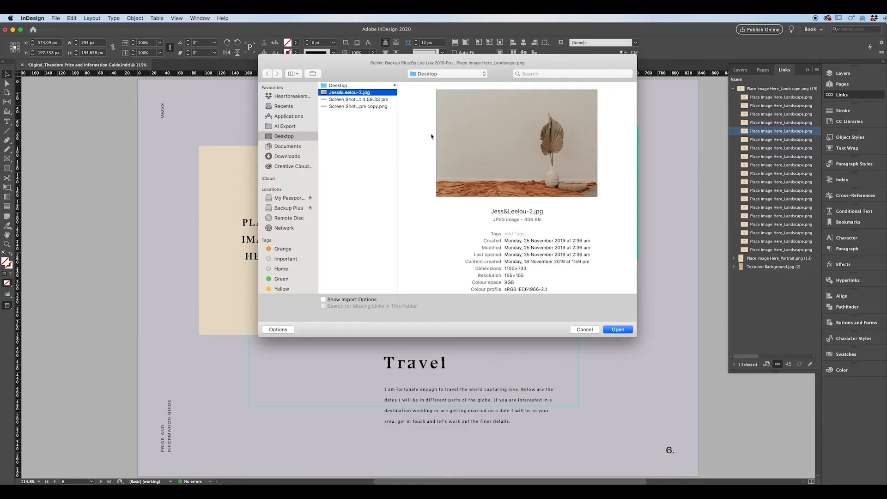
{"action": "left_click", "coordinate": [617, 330]}
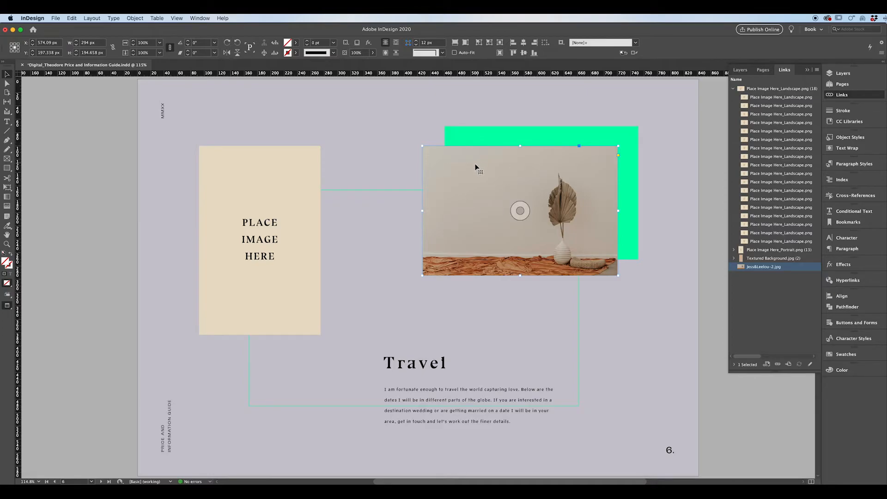
Step: Crop the relinked photo from both sides by narrowing its frame to about 147 px wide
{"action": "left_click_drag", "start_coordinate": [422, 212], "coordinate": [457, 212]}
{"action": "left_click_drag", "start_coordinate": [618, 211], "coordinate": [585, 212]}
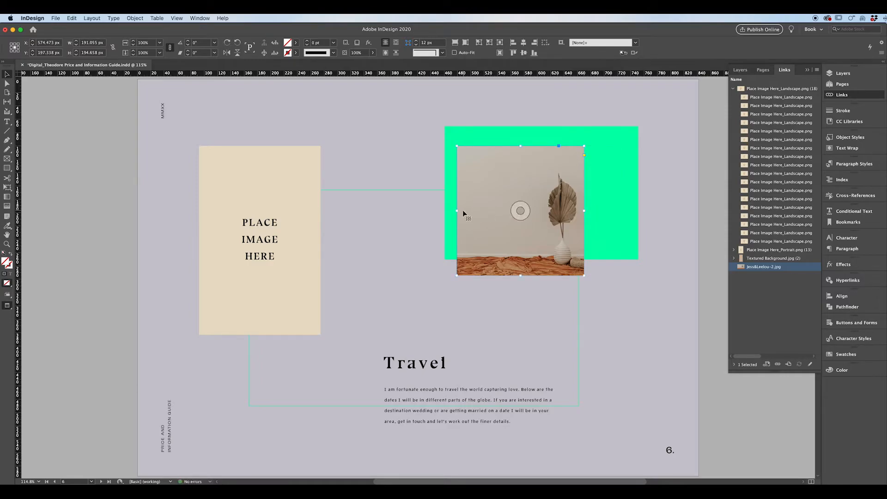
{"action": "left_click_drag", "start_coordinate": [464, 212], "coordinate": [487, 211]}
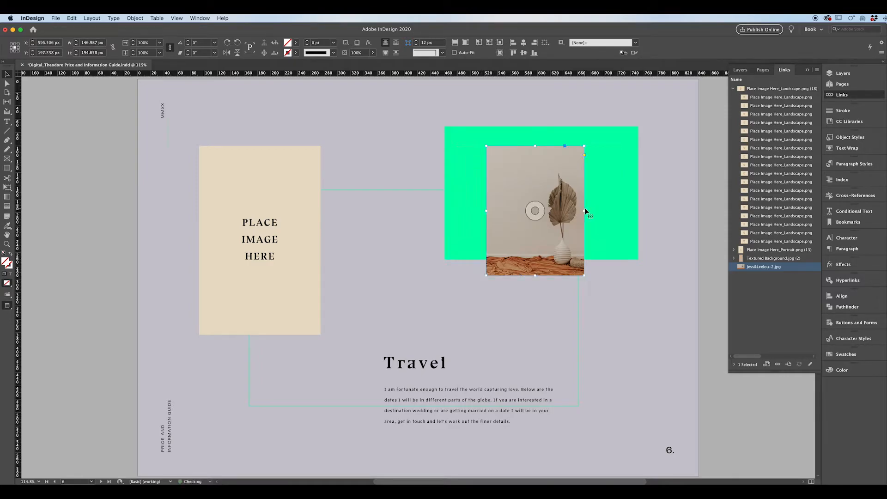
{"action": "left_click_drag", "start_coordinate": [584, 212], "coordinate": [559, 212]}
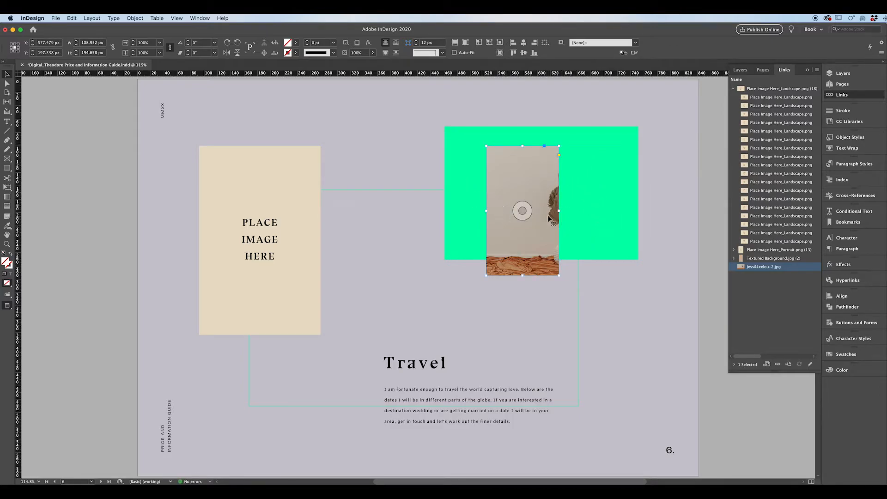
{"action": "left_click_drag", "start_coordinate": [559, 211], "coordinate": [583, 212]}
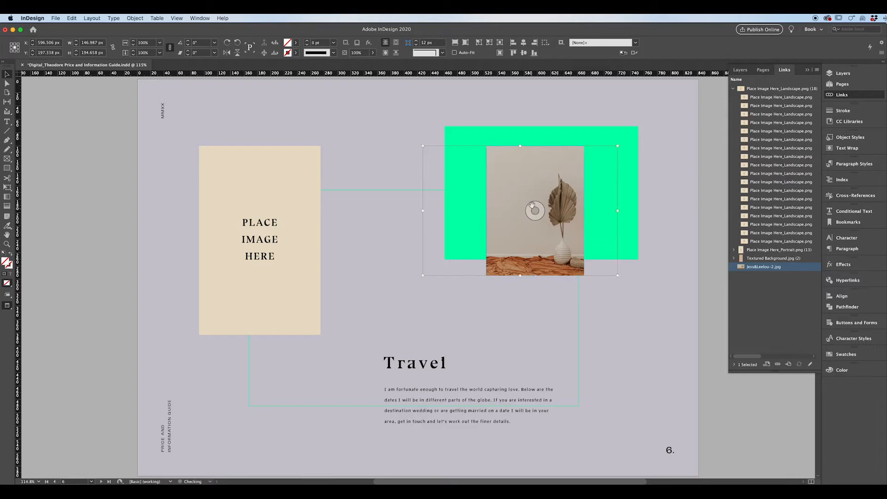
Step: Widen the cropped photo's frame to about 266 px to reveal more of the image
{"action": "left_click", "coordinate": [534, 210]}
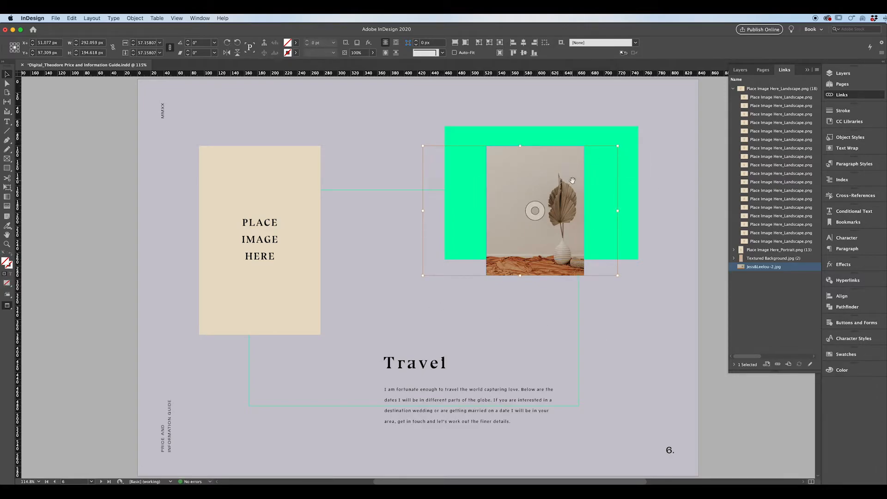
{"action": "left_click", "coordinate": [700, 167]}
{"action": "left_click", "coordinate": [572, 199]}
{"action": "left_click_drag", "start_coordinate": [584, 211], "coordinate": [425, 213]}
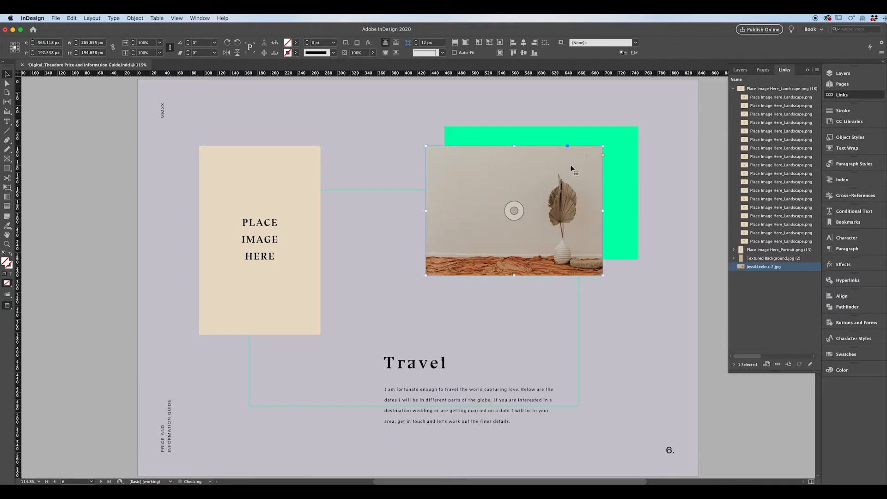
Step: Scale the photo down inside its frame to about 198 px wide without resizing the frame
{"action": "double_click", "coordinate": [539, 178]}
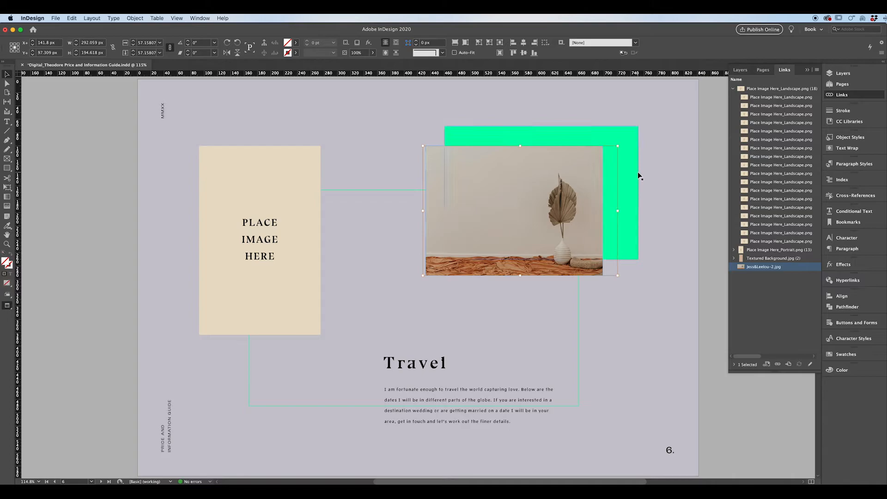
{"action": "left_click_drag", "start_coordinate": [617, 146], "coordinate": [555, 188]}
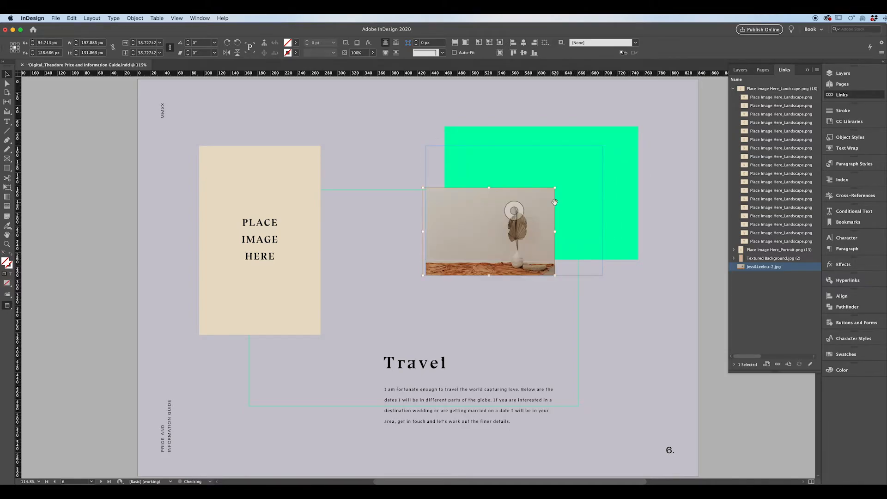
{"action": "left_click", "coordinate": [709, 191]}
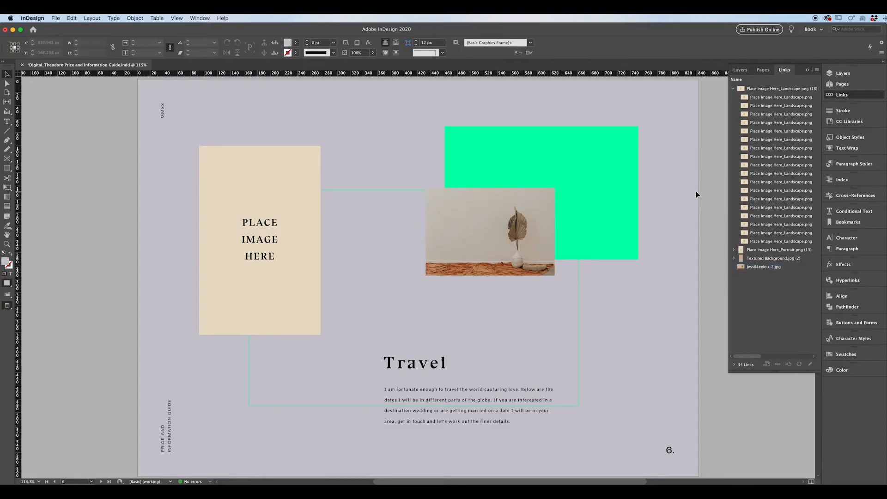
Step: Show the frame edges and make the photo fill its frame proportionally
{"action": "key", "text": "w"}
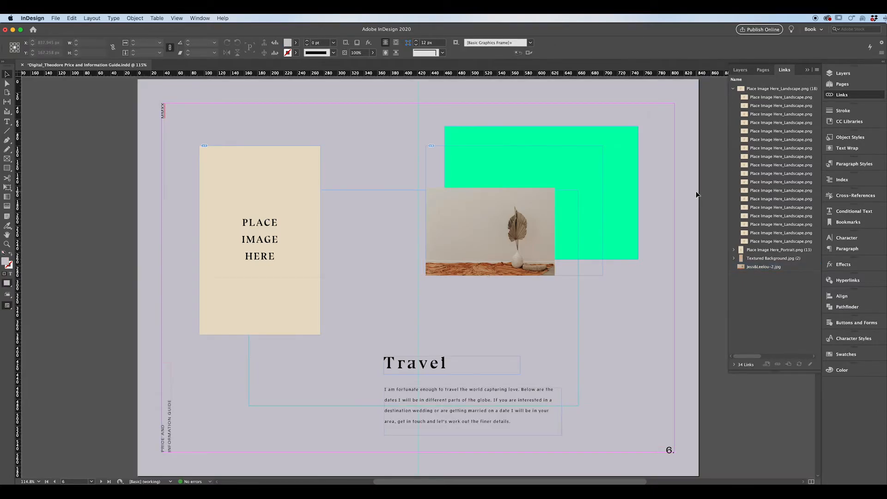
{"action": "left_click", "coordinate": [533, 146]}
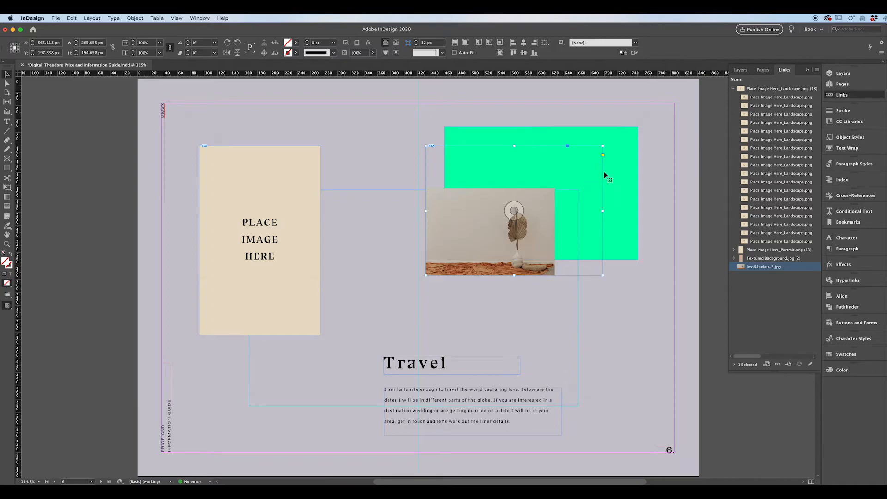
{"action": "left_click", "coordinate": [455, 42]}
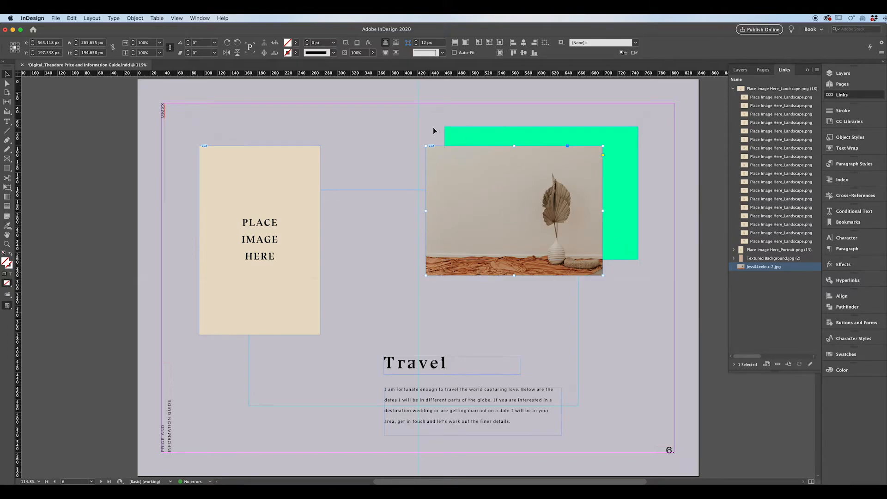
Step: Narrow the photo's frame to about 222 px wide, try fitting the content proportionally and undo that fit
{"action": "left_click_drag", "start_coordinate": [426, 211], "coordinate": [455, 211]}
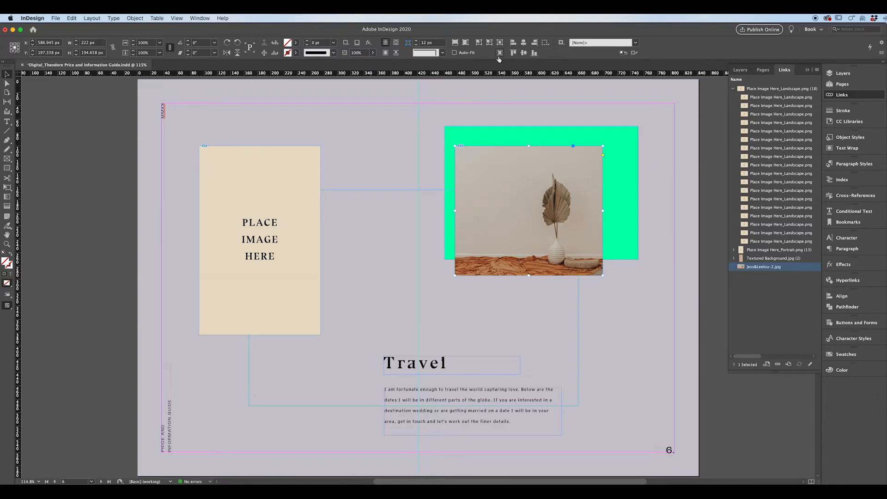
{"action": "left_click", "coordinate": [466, 43]}
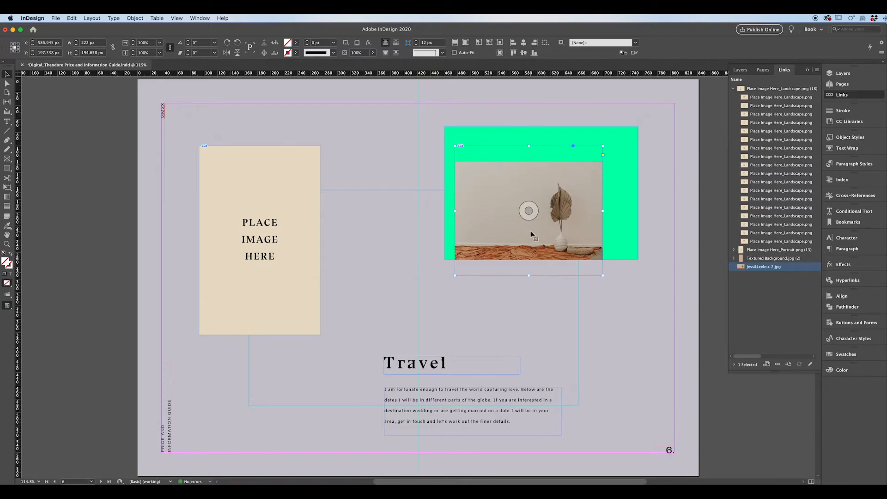
{"action": "key", "text": "super+z"}
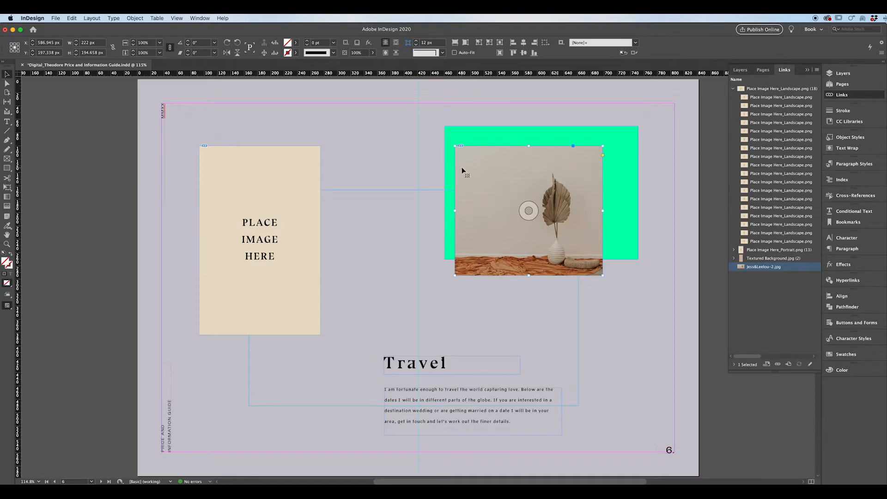
Step: Scale the photo and its frame together down to about 141 by 124 px
{"action": "left_click_drag", "start_coordinate": [455, 145], "coordinate": [509, 198]}
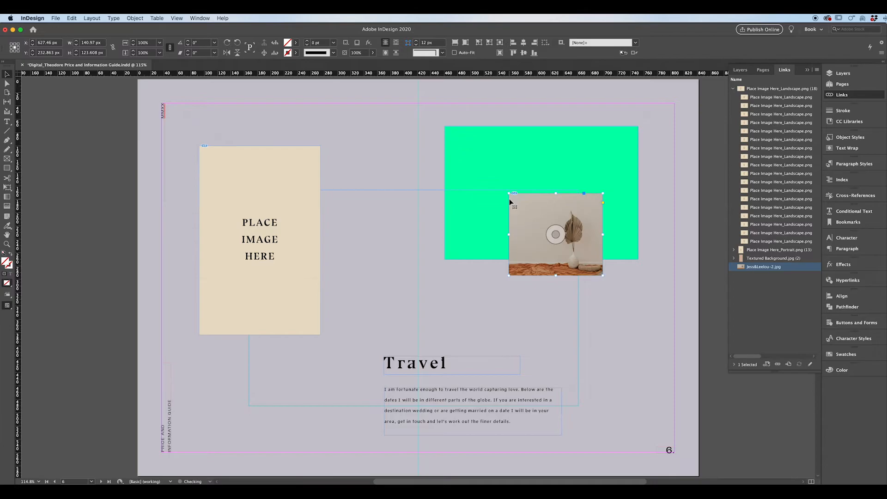
Step: Try enlarging the Travel heading together with its text frame to about 605 px wide, and undo it
{"action": "left_click", "coordinate": [443, 367]}
{"action": "left_click_drag", "start_coordinate": [520, 354], "coordinate": [586, 321]}
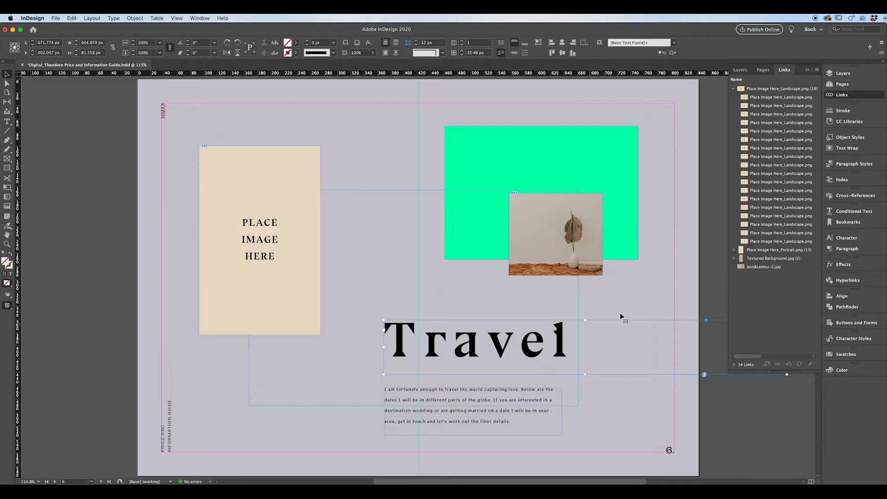
{"action": "key", "text": "super+z"}
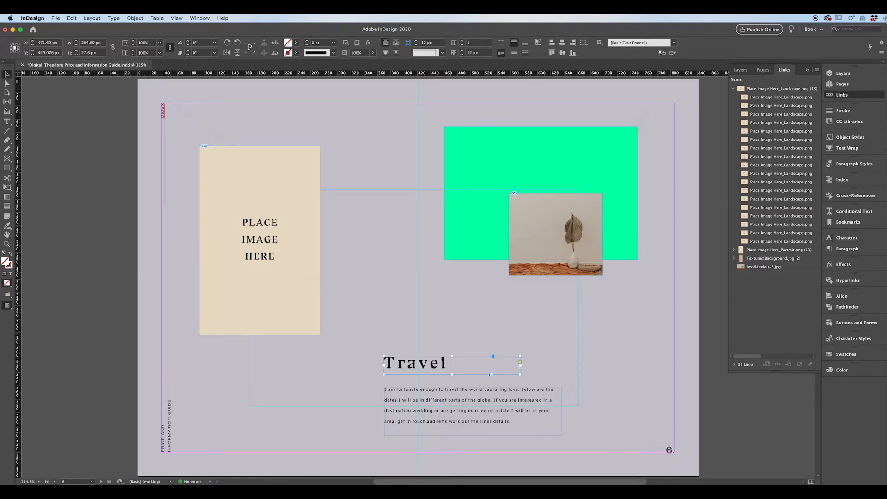
Step: Switch to Finder and place Jess&Leelou-2.jpg from the Desktop into the portrait image placeholder on page 6
{"action": "key", "text": "super+Tab"}
{"action": "left_click_drag", "start_coordinate": [362, 29], "coordinate": [482, 34]}
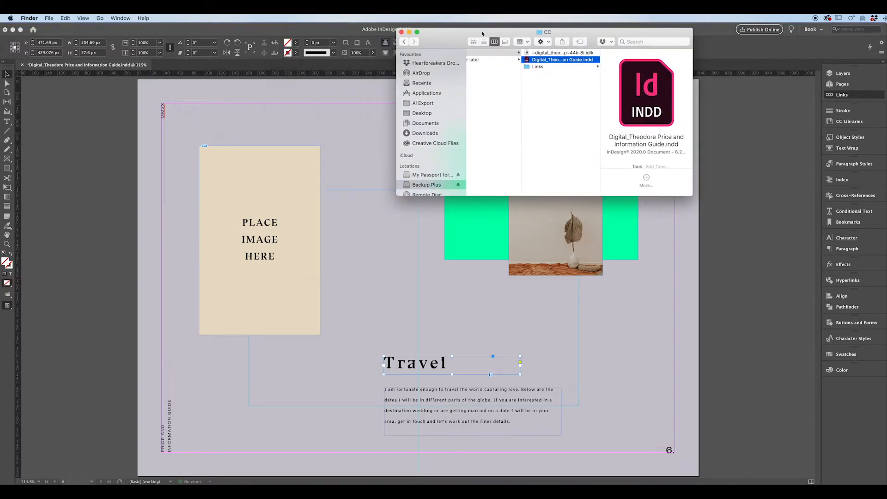
{"action": "left_click", "coordinate": [421, 113]}
{"action": "left_click", "coordinate": [500, 60]}
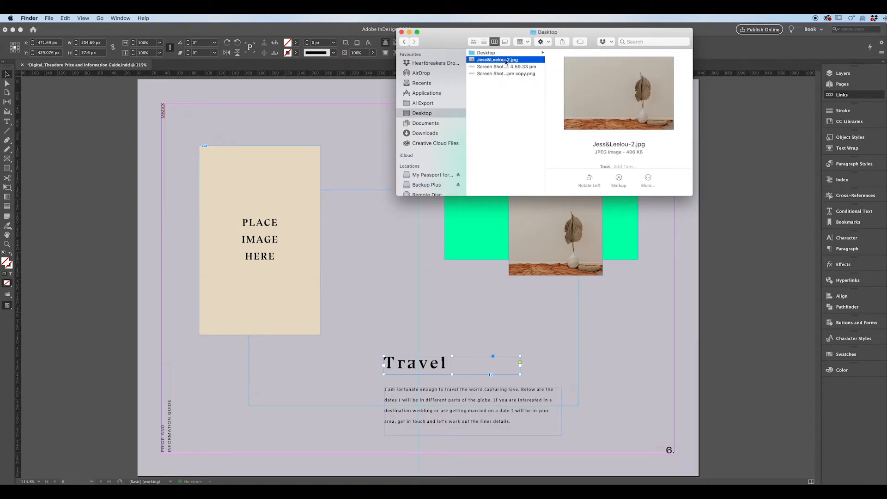
{"action": "left_click_drag", "start_coordinate": [505, 62], "coordinate": [279, 236]}
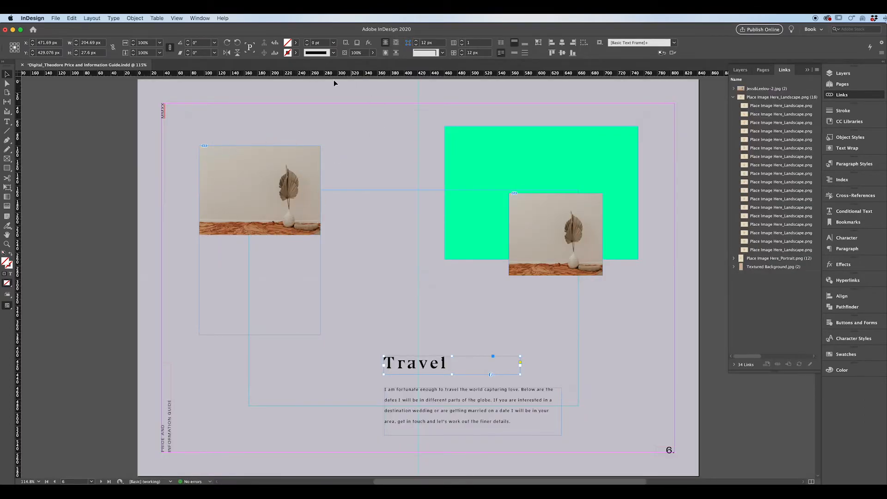
Step: Make the placed image fill the portrait frame proportionally and reposition it so the vase and dried leaf are inside
{"action": "left_click", "coordinate": [265, 185]}
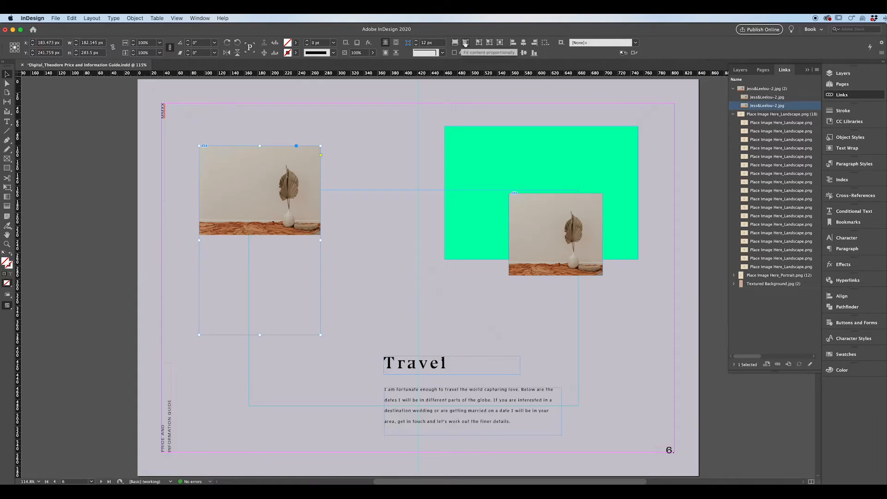
{"action": "left_click", "coordinate": [456, 42]}
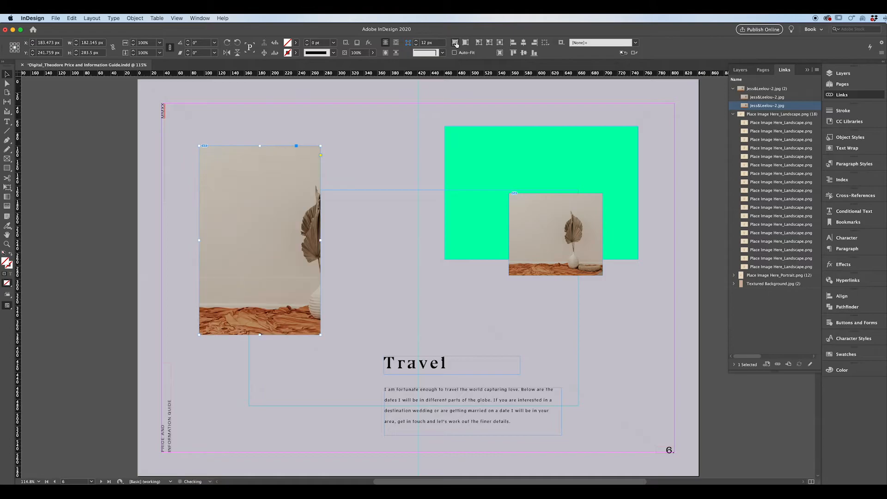
{"action": "double_click", "coordinate": [284, 265]}
{"action": "left_click_drag", "start_coordinate": [309, 229], "coordinate": [283, 231]}
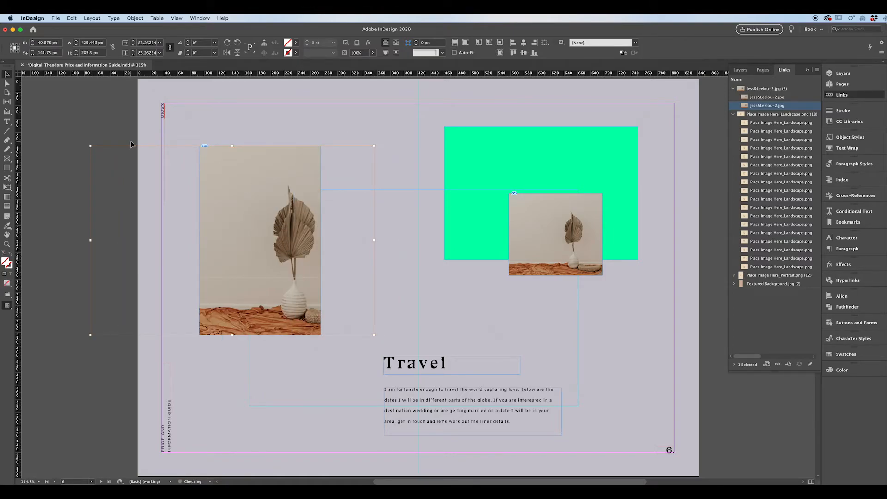
{"action": "left_click", "coordinate": [105, 123]}
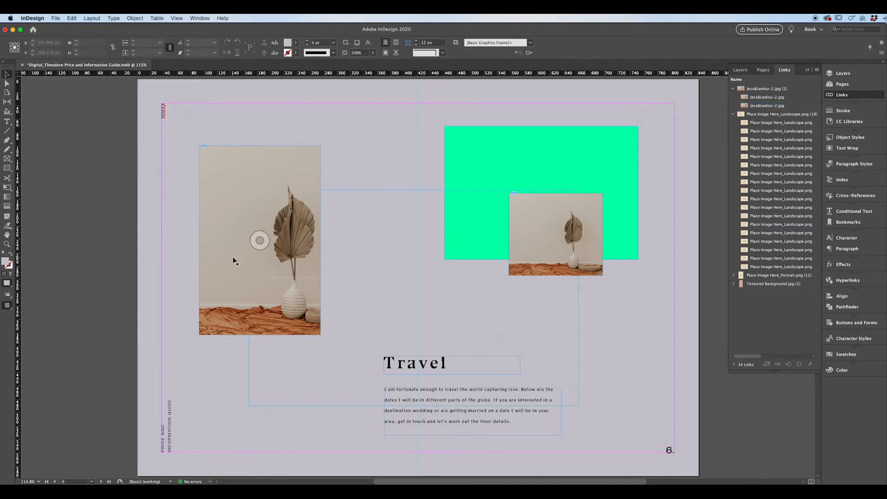
Step: Draw an empty rectangular frame about 205 by 206 px overlapping the portrait photo on page 6, and delete it
{"action": "left_click", "coordinate": [7, 160]}
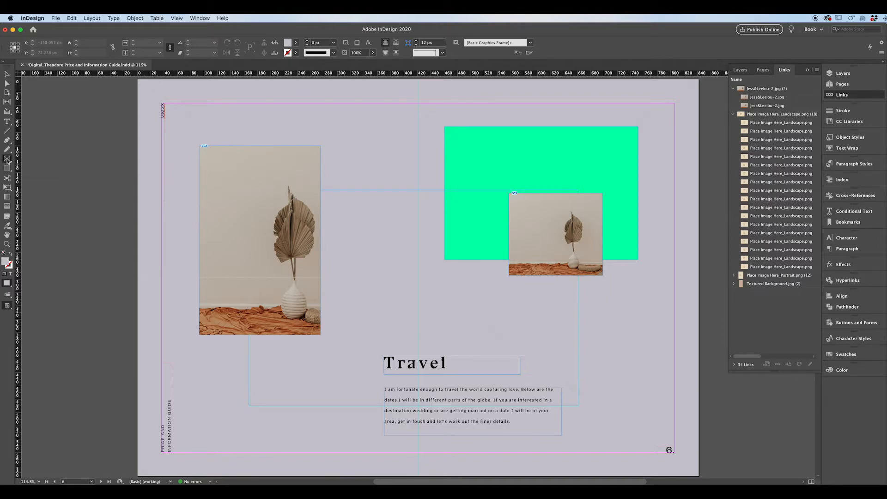
{"action": "left_click_drag", "start_coordinate": [271, 103], "coordinate": [408, 240]}
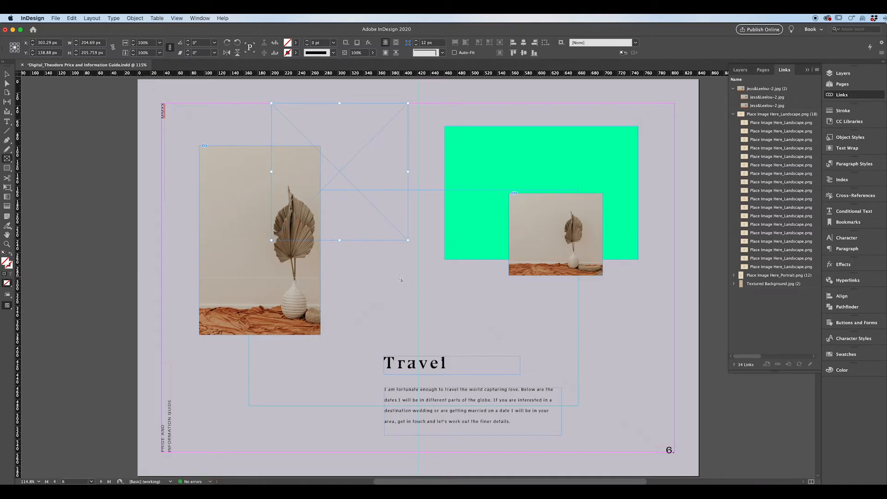
{"action": "key", "text": "Delete"}
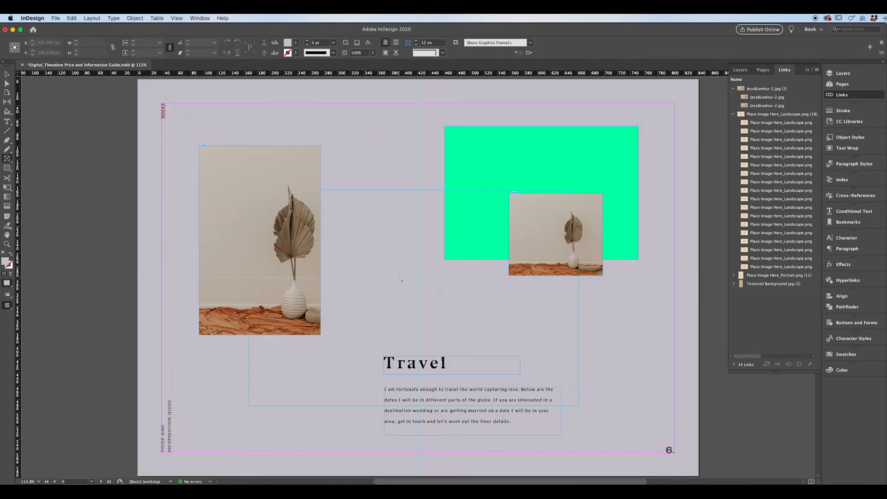
Step: Go to page 2 with the Contents list and switch to the Selection tool
{"action": "left_click", "coordinate": [807, 71]}
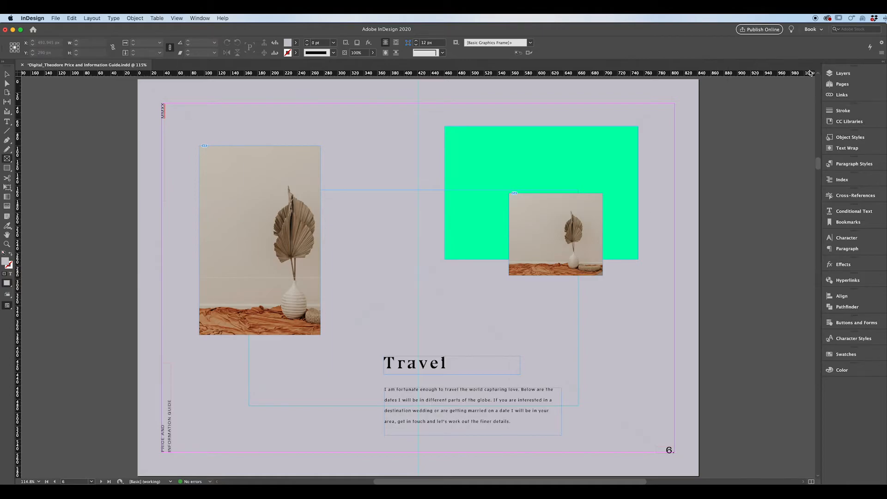
{"action": "left_click", "coordinate": [837, 85]}
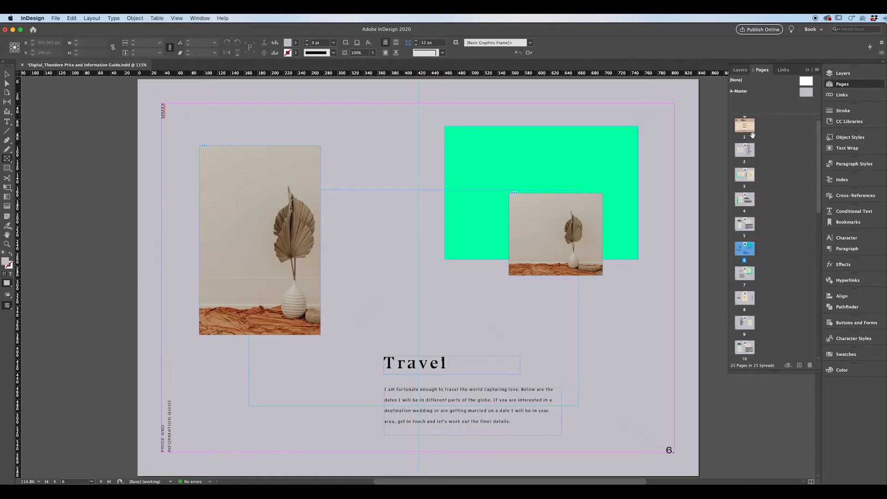
{"action": "double_click", "coordinate": [748, 153]}
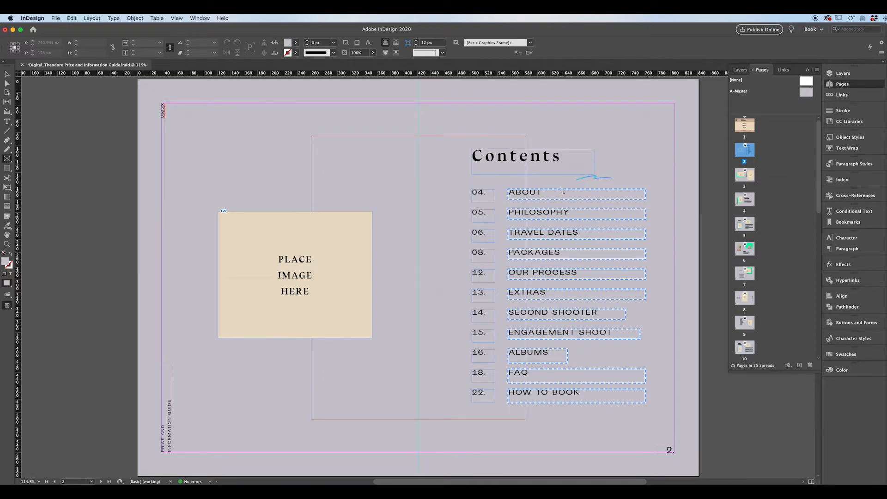
{"action": "key", "text": "v"}
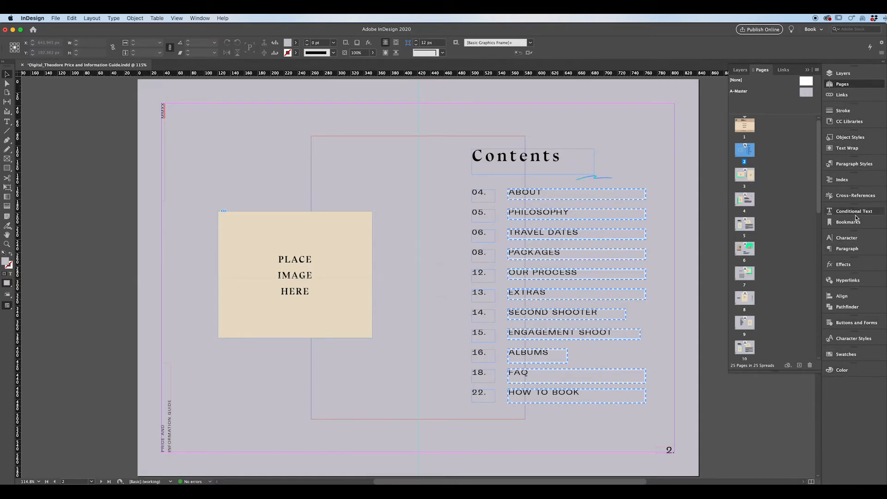
Step: Inspect the page destination and appearance settings of the hyperlink on the ABOUT contents entry
{"action": "left_click", "coordinate": [848, 281]}
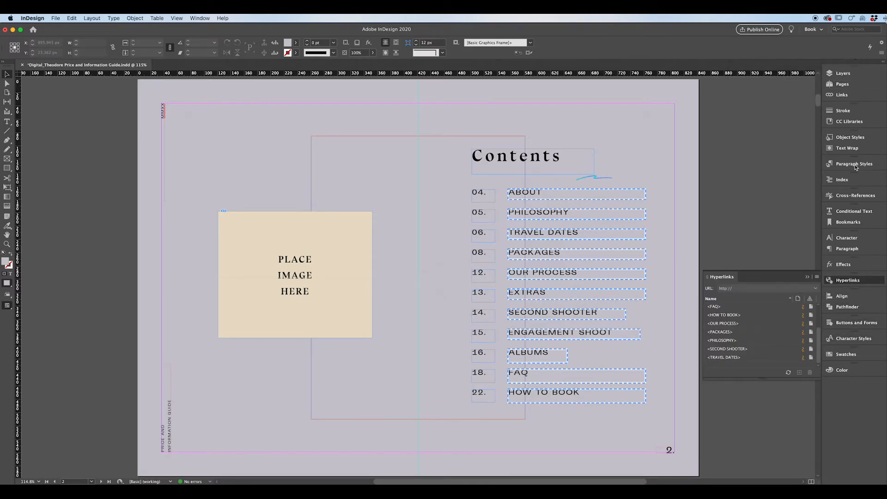
{"action": "left_click", "coordinate": [200, 18]}
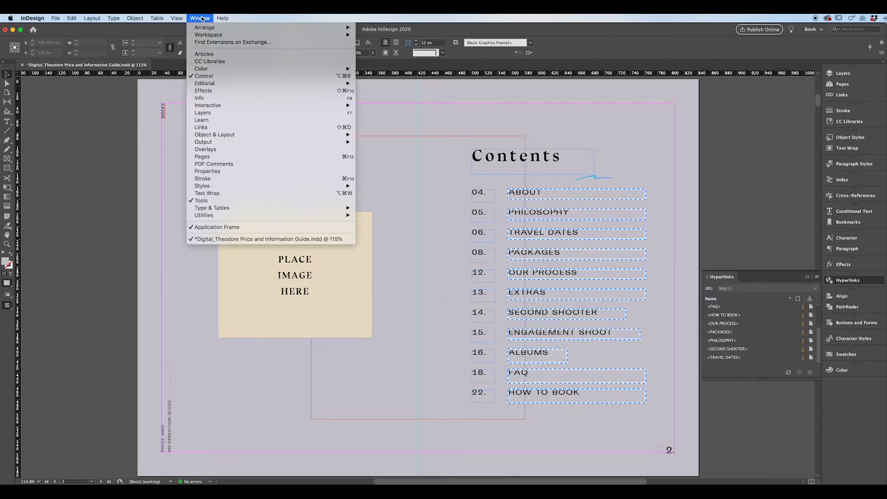
{"action": "mouse_move", "coordinate": [215, 106]}
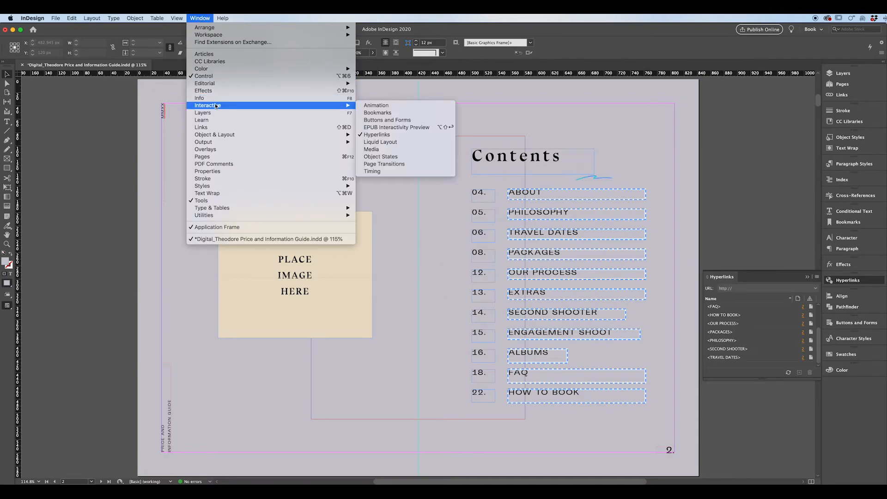
{"action": "left_click", "coordinate": [377, 135]}
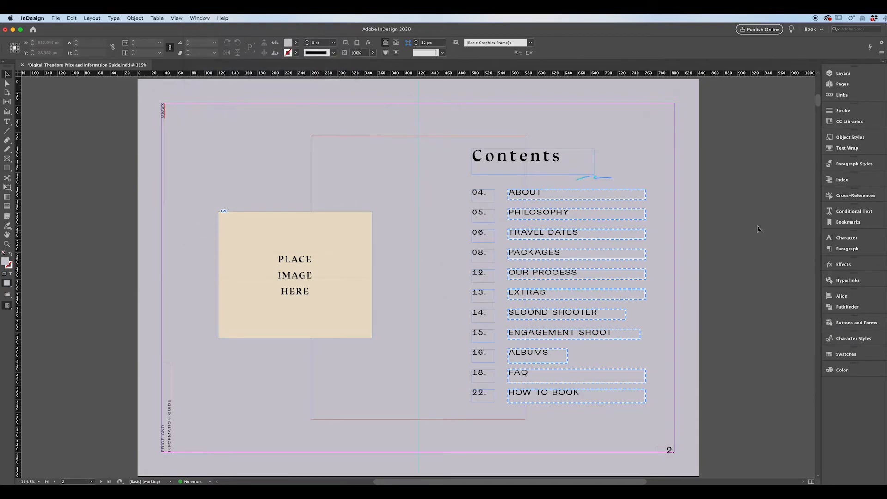
{"action": "left_click", "coordinate": [531, 193]}
{"action": "left_click", "coordinate": [833, 279]}
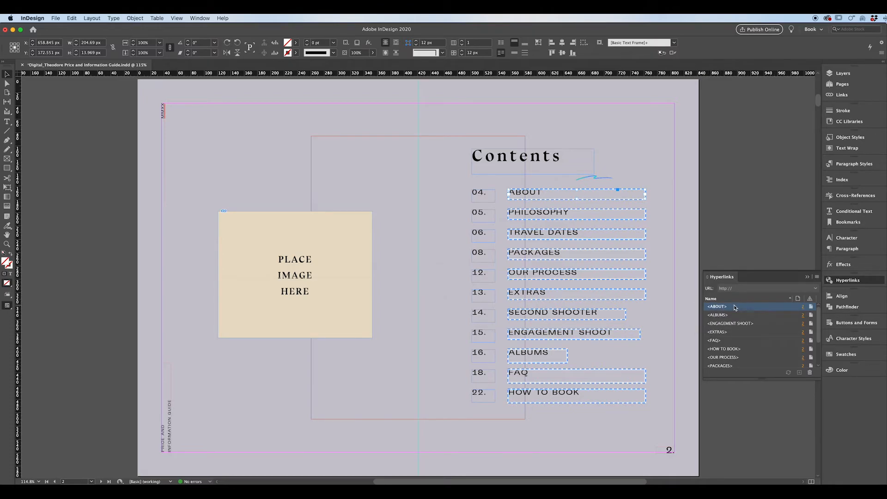
{"action": "double_click", "coordinate": [761, 307]}
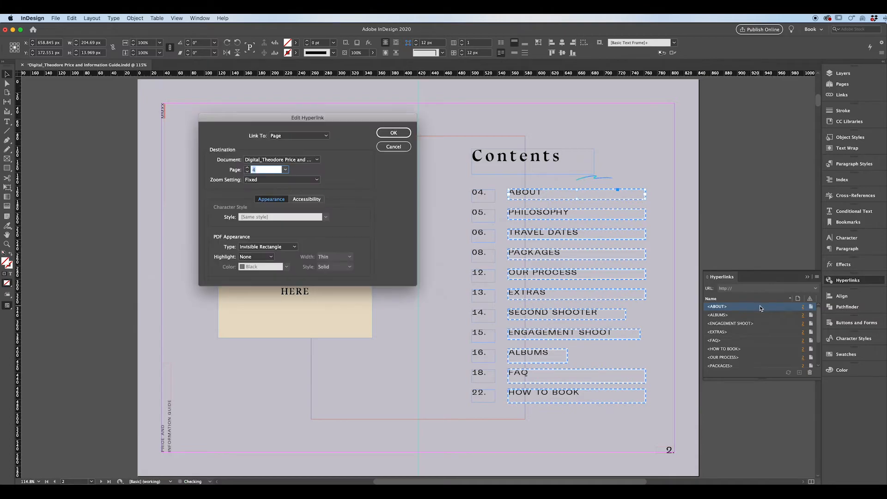
{"action": "left_click_drag", "start_coordinate": [338, 116], "coordinate": [307, 103]}
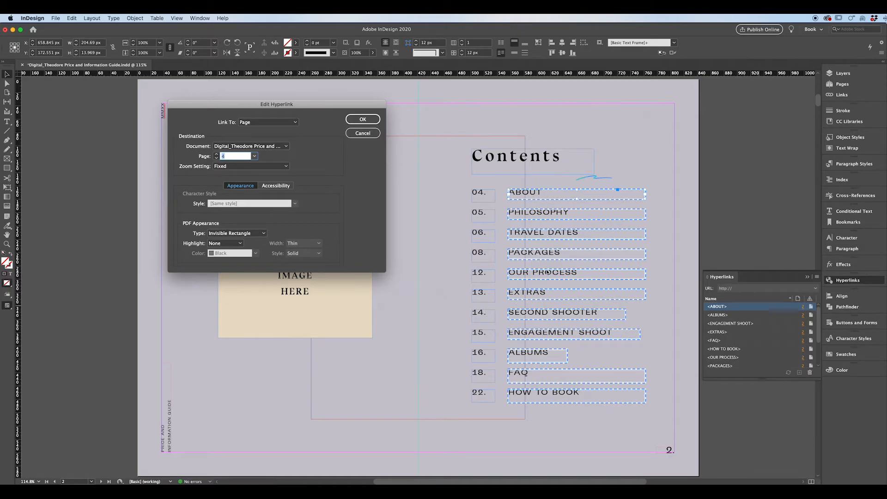
{"action": "left_click", "coordinate": [364, 121]}
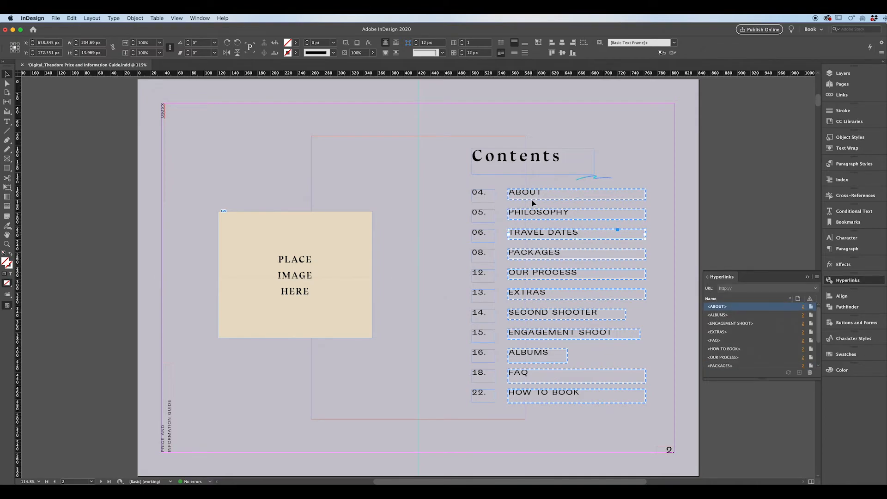
Step: Select the entries of the Contents list in turn, down to HOW TO BOOK and back up to ABOUT, to examine their matching hyperlinks
{"action": "left_click", "coordinate": [531, 252]}
{"action": "left_click", "coordinate": [540, 235]}
{"action": "left_click", "coordinate": [539, 276]}
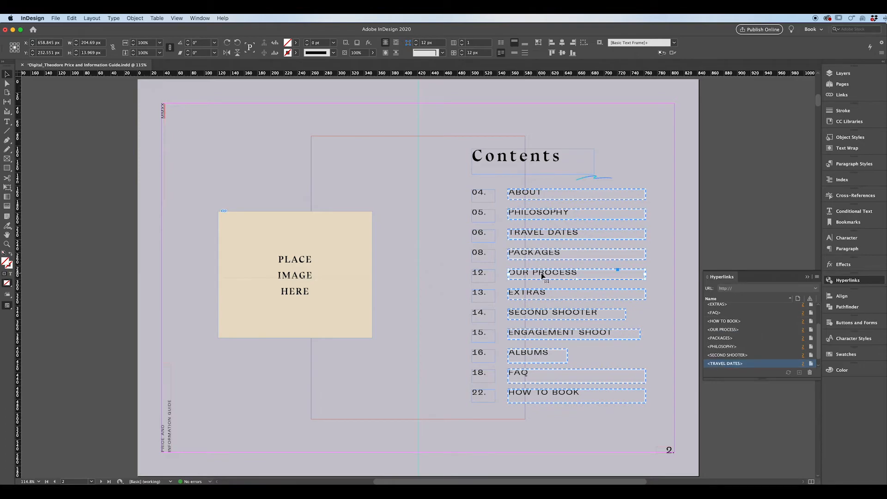
{"action": "left_click", "coordinate": [530, 296]}
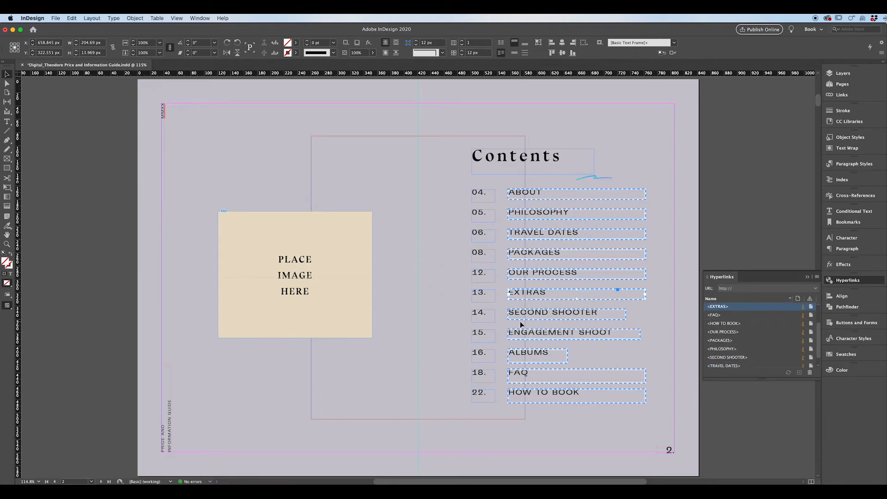
{"action": "left_click", "coordinate": [525, 315]}
{"action": "left_click", "coordinate": [525, 338]}
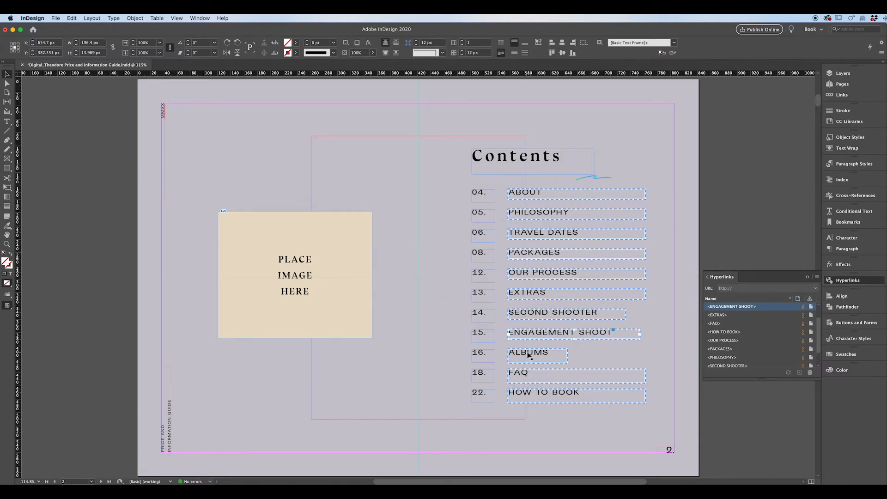
{"action": "left_click", "coordinate": [531, 356]}
{"action": "left_click", "coordinate": [533, 378]}
{"action": "left_click", "coordinate": [535, 397]}
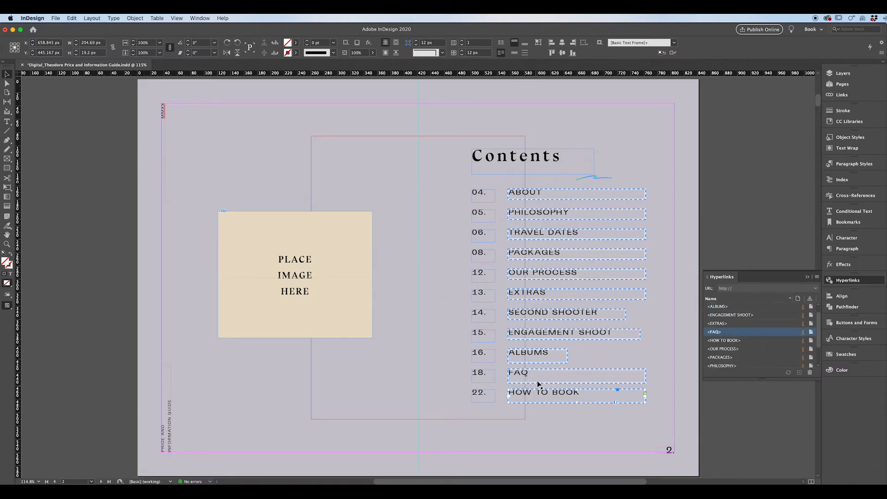
{"action": "left_click", "coordinate": [545, 237]}
{"action": "left_click", "coordinate": [542, 215]}
{"action": "left_click", "coordinate": [544, 196]}
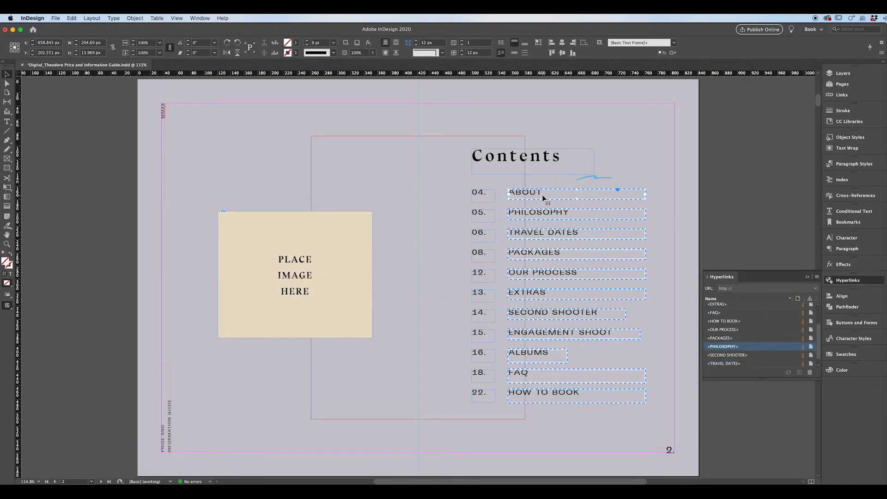
{"action": "scroll", "coordinate": [577, 191], "scroll_direction": "up", "scroll_amount": 2}
{"action": "scroll", "coordinate": [580, 191], "scroll_direction": "up", "scroll_amount": 10}
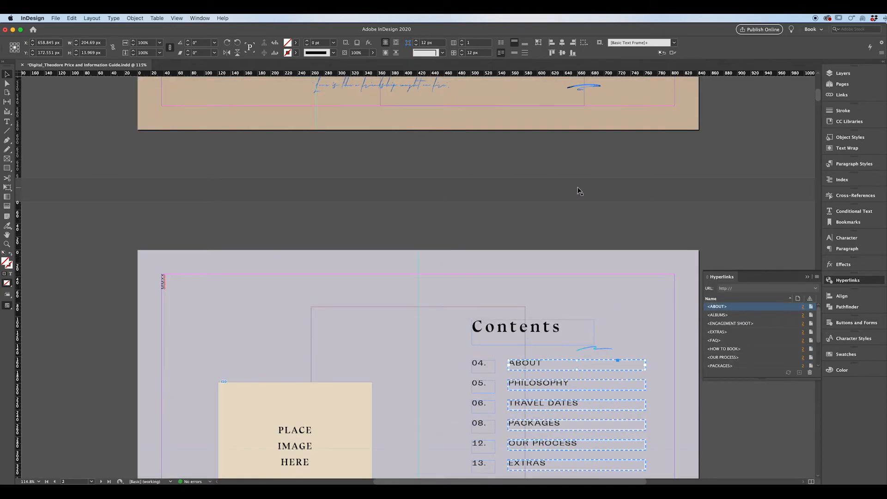
{"action": "scroll", "coordinate": [579, 190], "scroll_direction": "up", "scroll_amount": 4}
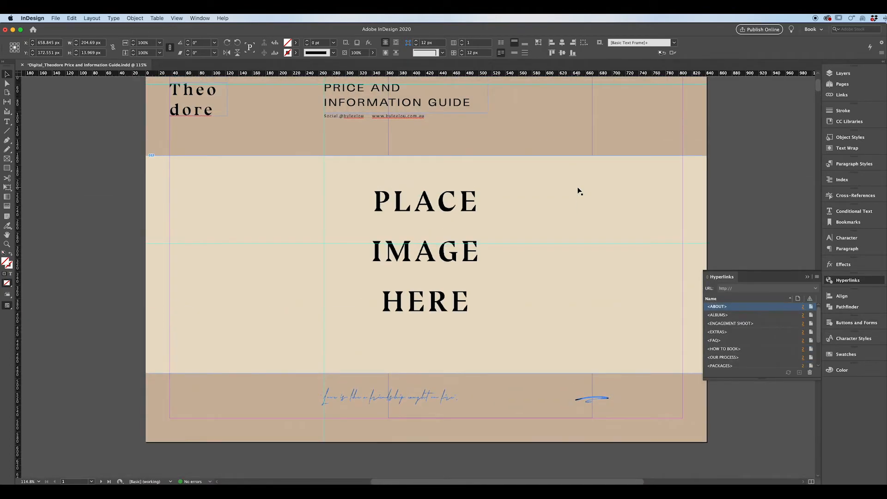
{"action": "double_click", "coordinate": [382, 118]}
{"action": "left_click_drag", "start_coordinate": [372, 116], "coordinate": [424, 115]}
{"action": "left_click_drag", "start_coordinate": [365, 116], "coordinate": [343, 116]}
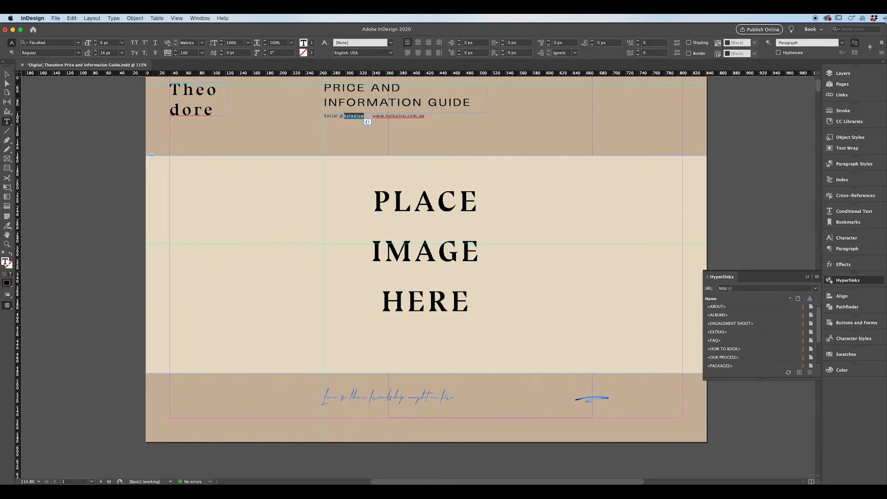
{"action": "left_click_drag", "start_coordinate": [372, 115], "coordinate": [428, 114]}
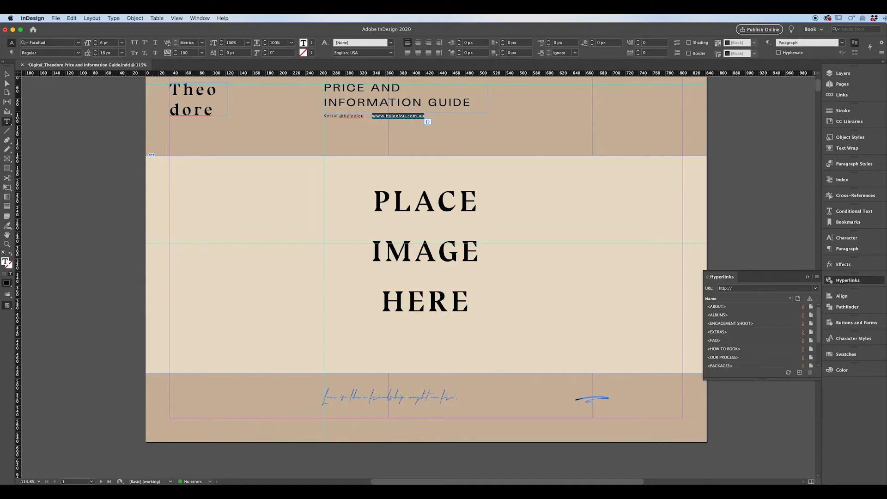
{"action": "left_click", "coordinate": [737, 288]}
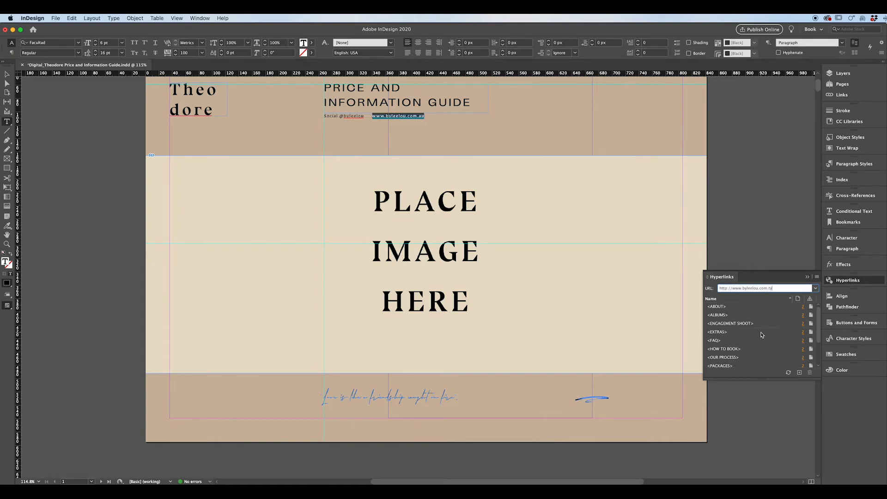
{"action": "left_click", "coordinate": [795, 296]}
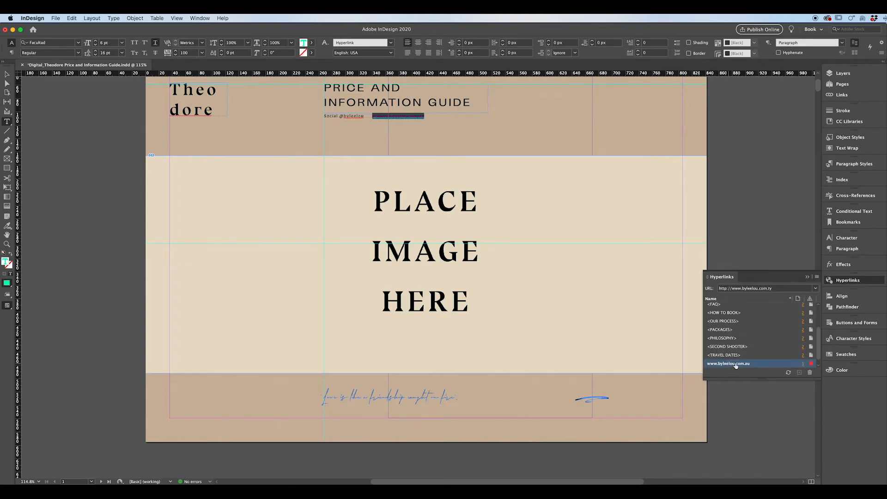
{"action": "mouse_move", "coordinate": [807, 367]}
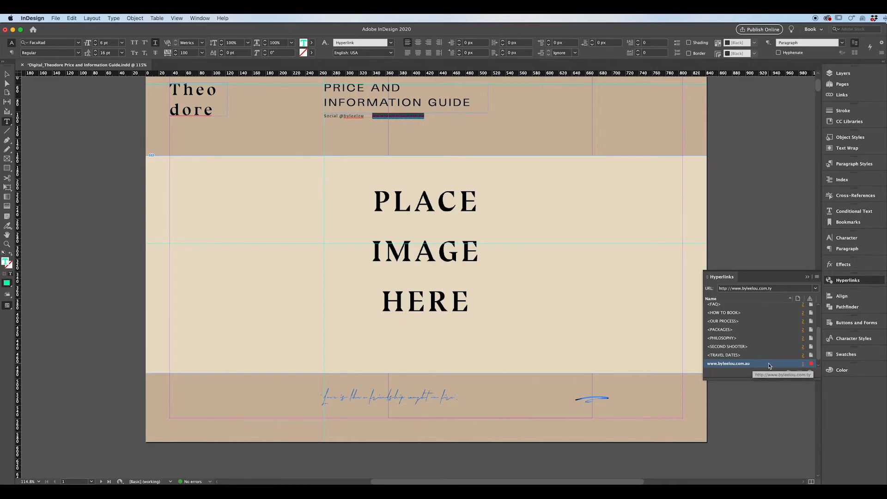
{"action": "left_click", "coordinate": [771, 289]}
{"action": "double_click", "coordinate": [770, 289]}
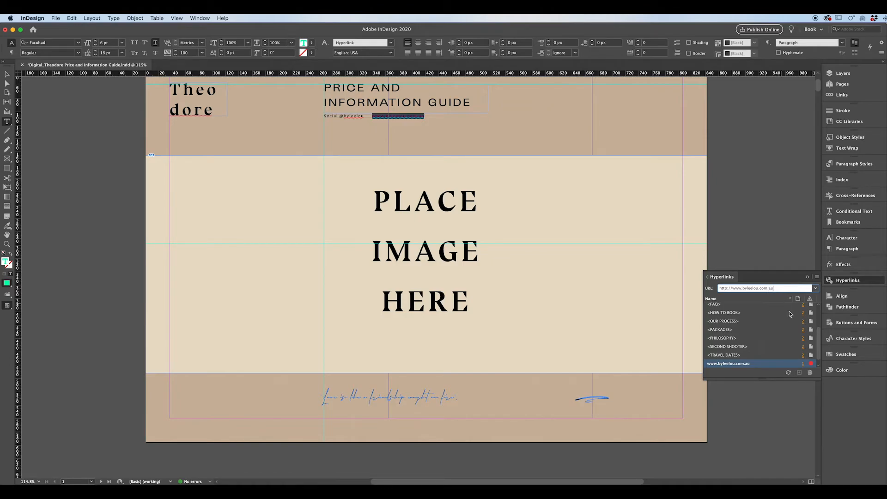
{"action": "key", "text": "Return"}
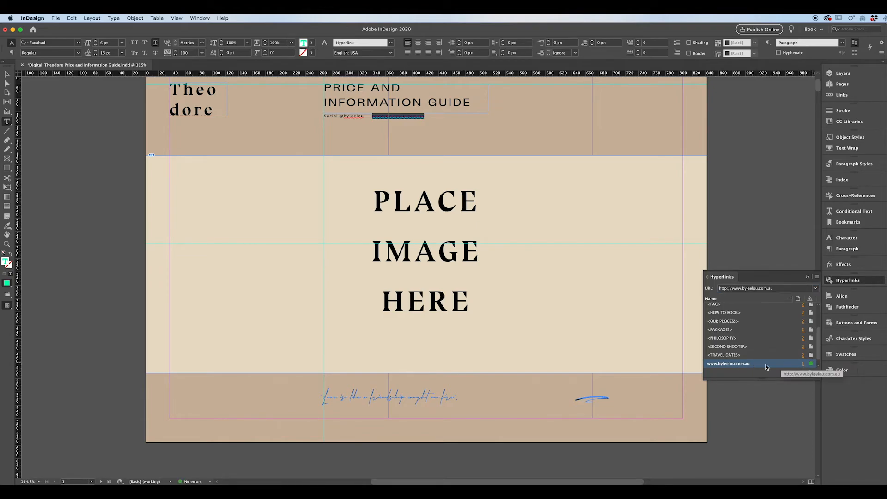
{"action": "left_click", "coordinate": [812, 365]}
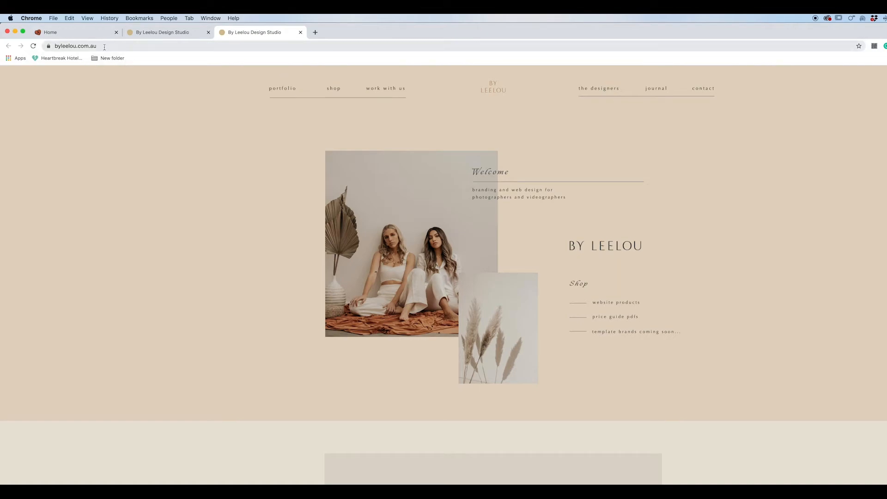
{"action": "left_click", "coordinate": [16, 31]}
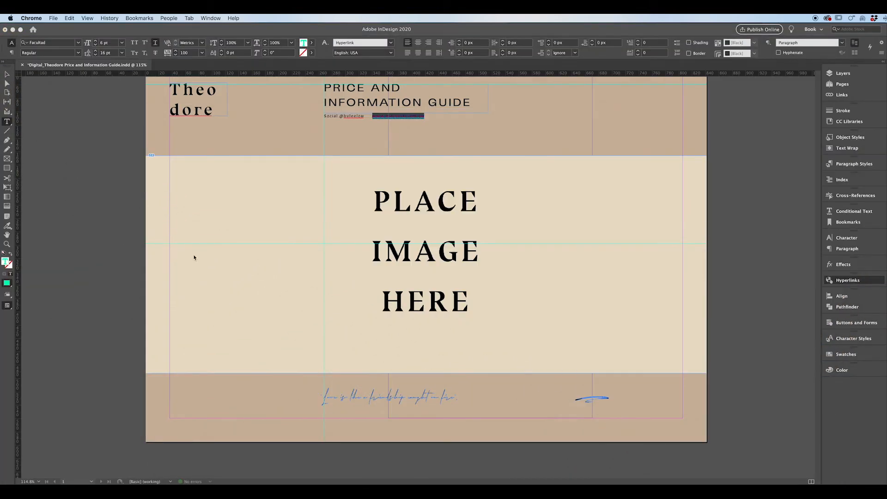
Step: Select the cover's social handle, and the website address and social handle on page 25, to examine the text that takes hyperlinks
{"action": "left_click", "coordinate": [364, 118]}
{"action": "left_click_drag", "start_coordinate": [364, 117], "coordinate": [340, 116]}
{"action": "left_click", "coordinate": [842, 74]}
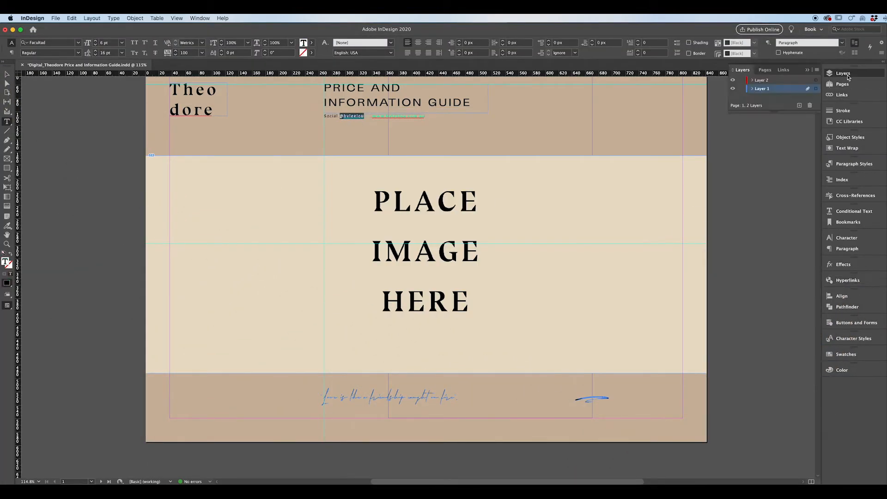
{"action": "left_click", "coordinate": [842, 84]}
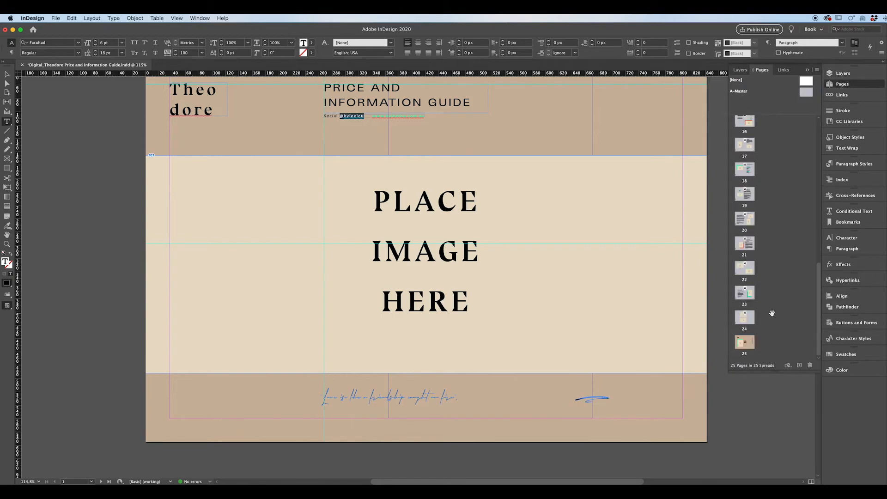
{"action": "double_click", "coordinate": [744, 342]}
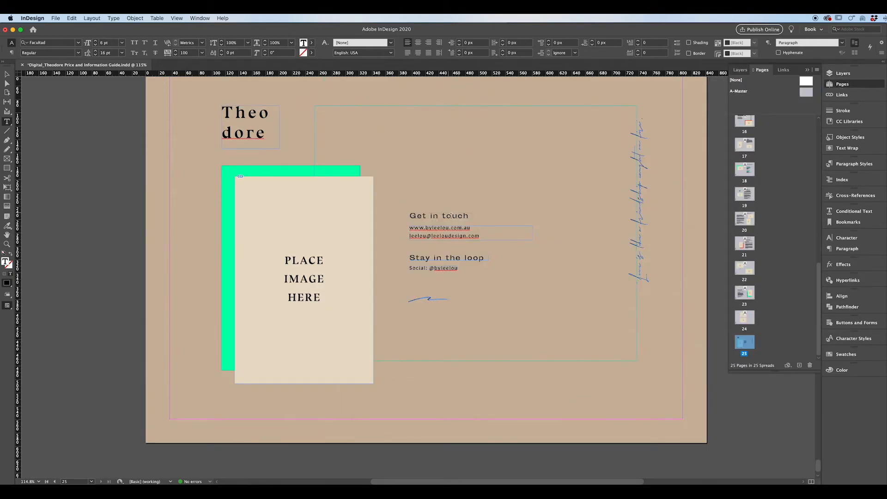
{"action": "triple_click", "coordinate": [472, 229]}
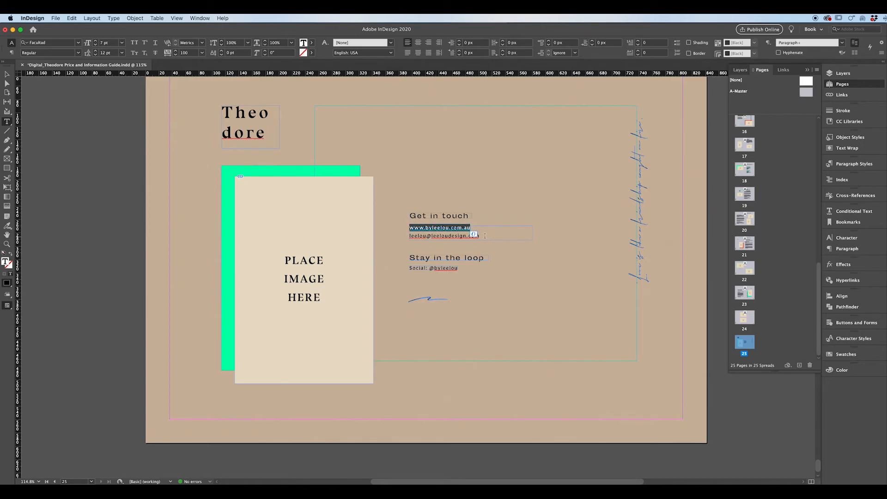
{"action": "double_click", "coordinate": [436, 268]}
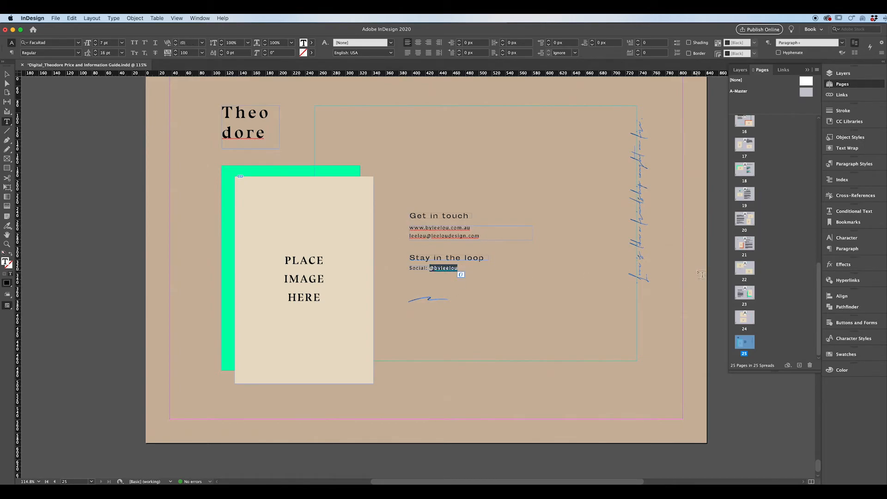
{"action": "left_click", "coordinate": [810, 72]}
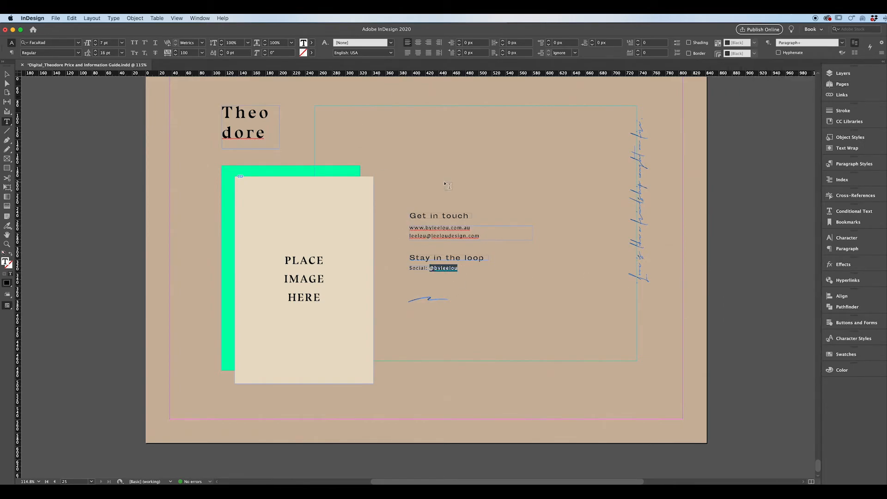
{"action": "key", "text": "Escape"}
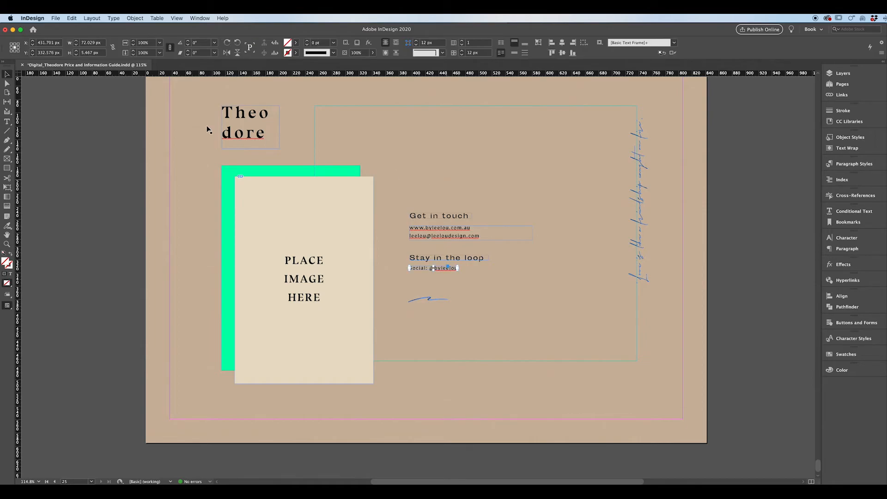
{"action": "scroll", "coordinate": [164, 114], "scroll_direction": "up", "scroll_amount": 5}
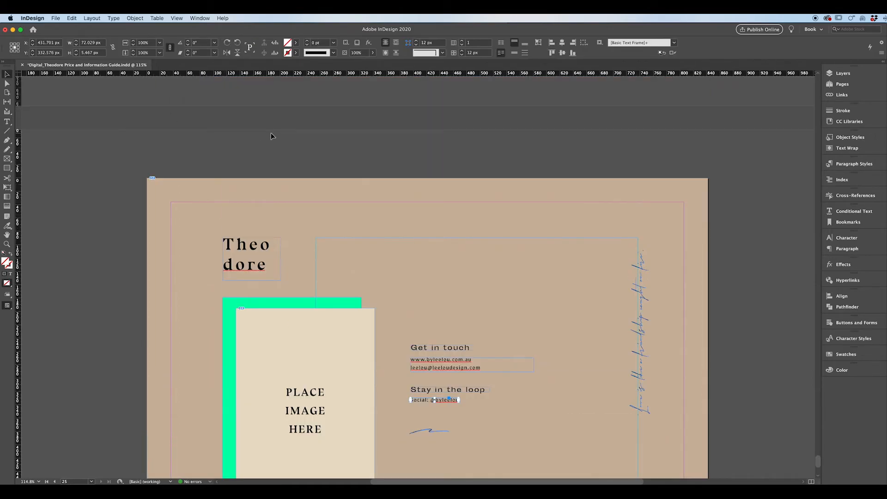
{"action": "scroll", "coordinate": [271, 134], "scroll_direction": "down", "scroll_amount": 2}
{"action": "scroll", "coordinate": [271, 136], "scroll_direction": "down", "scroll_amount": 5}
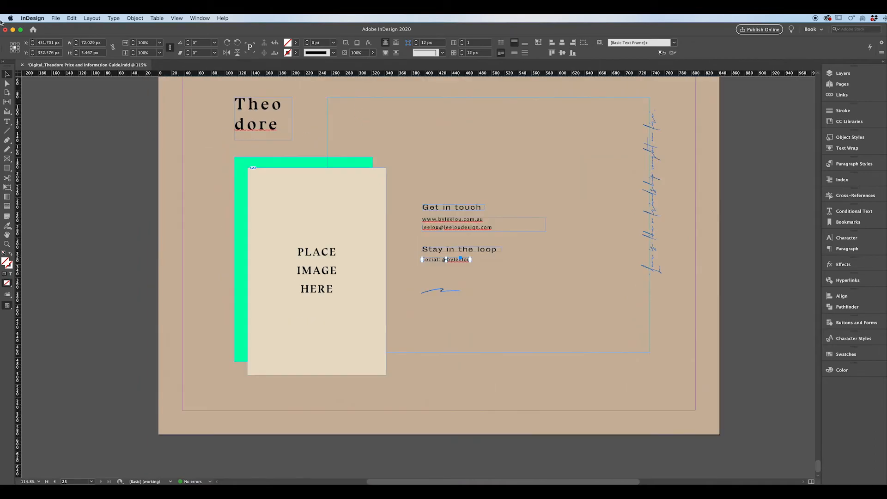
{"action": "left_click", "coordinate": [61, 17]}
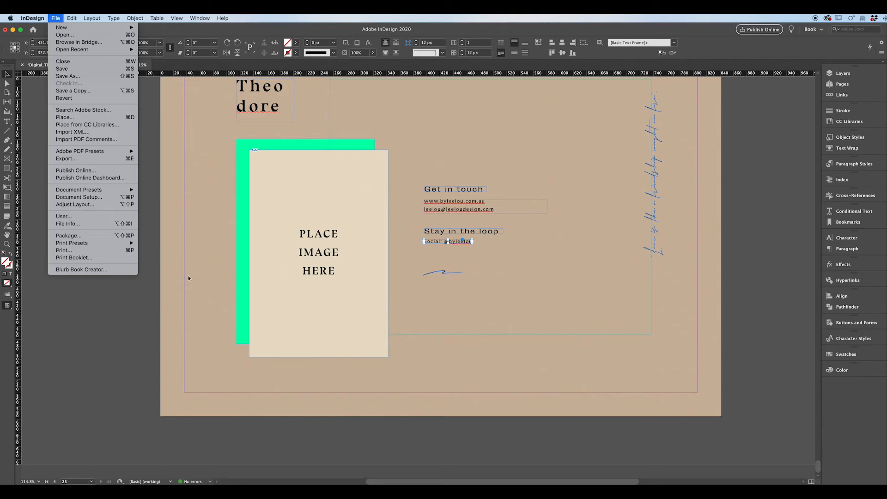
{"action": "left_click", "coordinate": [146, 168]}
{"action": "left_click", "coordinate": [56, 18]}
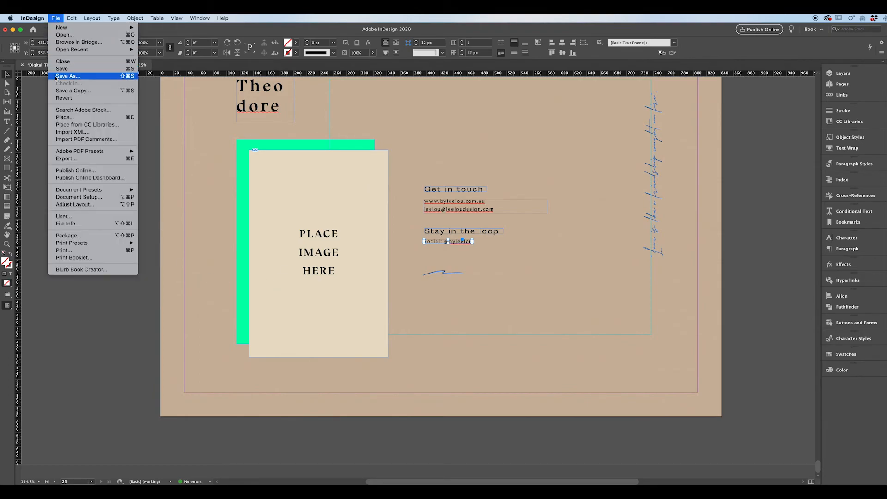
{"action": "left_click", "coordinate": [154, 126]}
{"action": "left_click", "coordinate": [53, 18]}
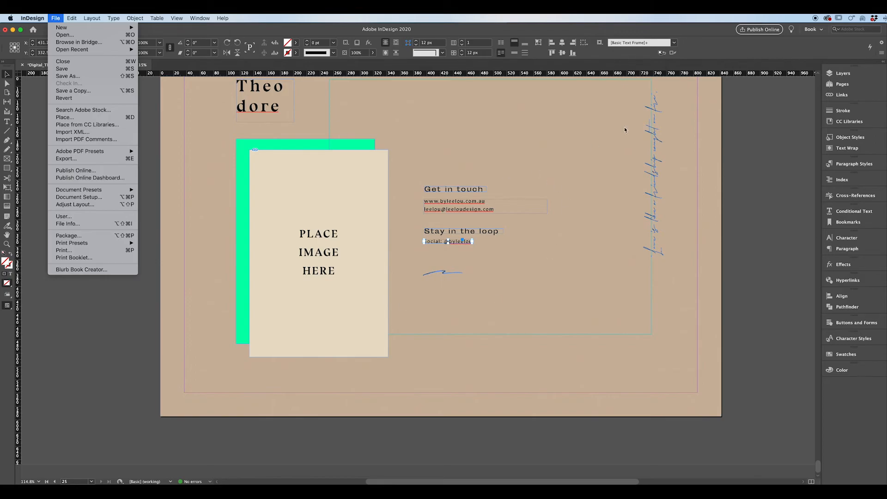
{"action": "left_click", "coordinate": [818, 471]}
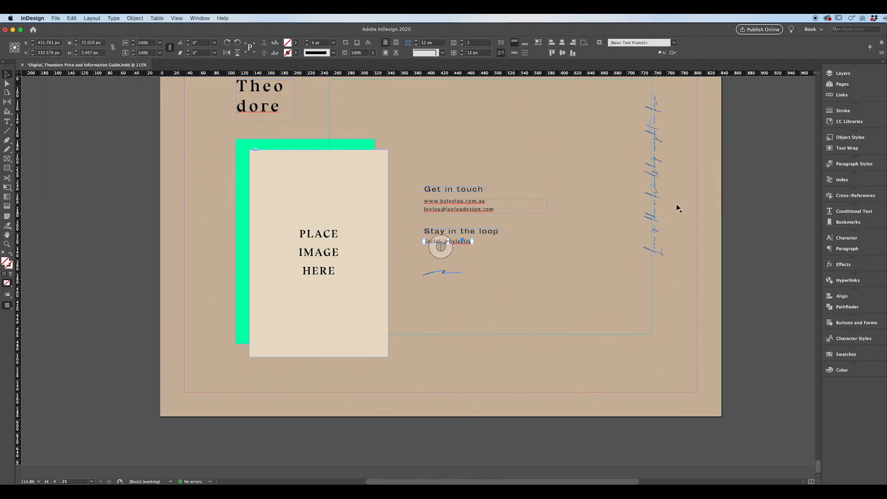
{"action": "scroll", "coordinate": [720, 170], "scroll_direction": "up", "scroll_amount": 5}
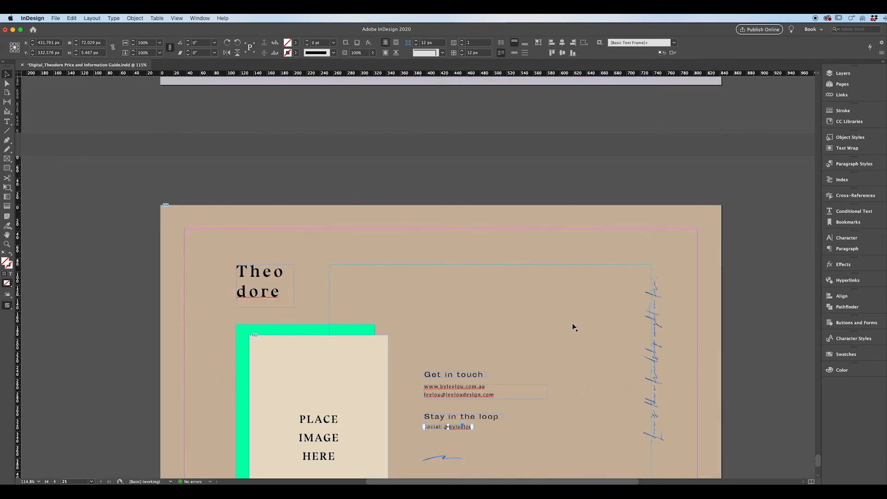
{"action": "scroll", "coordinate": [512, 217], "scroll_direction": "down", "scroll_amount": 3}
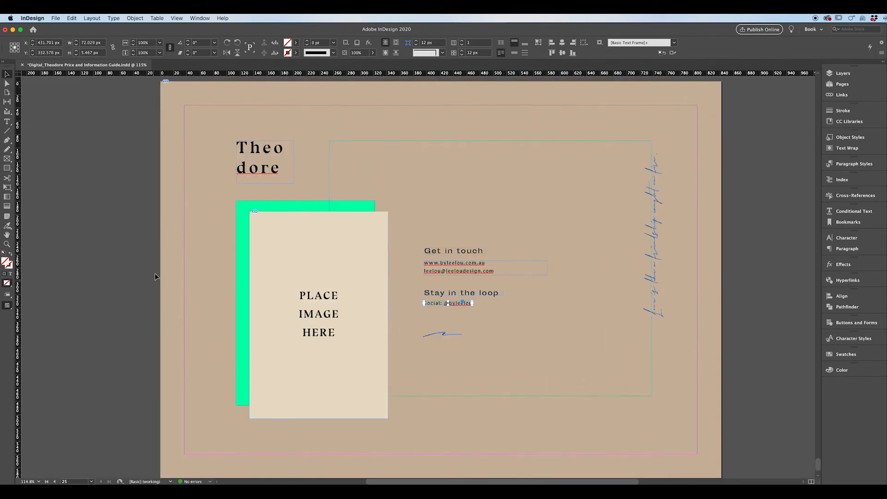
Step: Set up an export of the guide to the Desktop in Adobe PDF (Interactive) format
{"action": "left_click", "coordinate": [56, 19]}
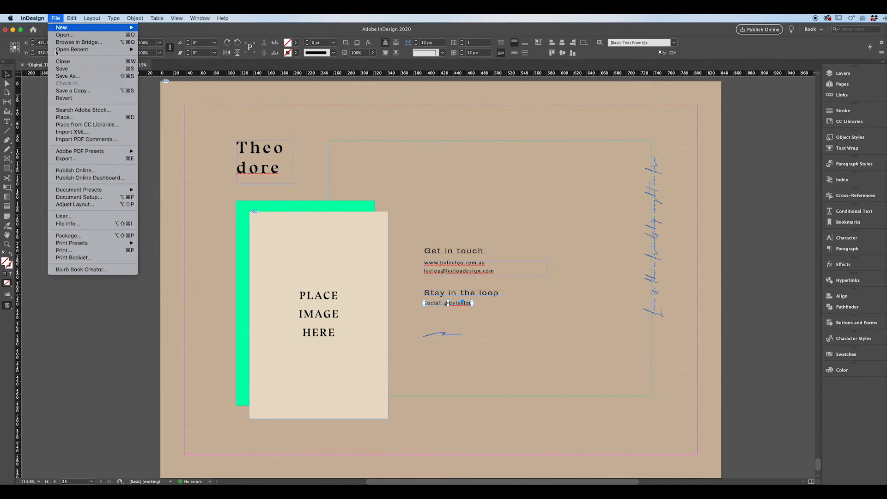
{"action": "left_click", "coordinate": [73, 160]}
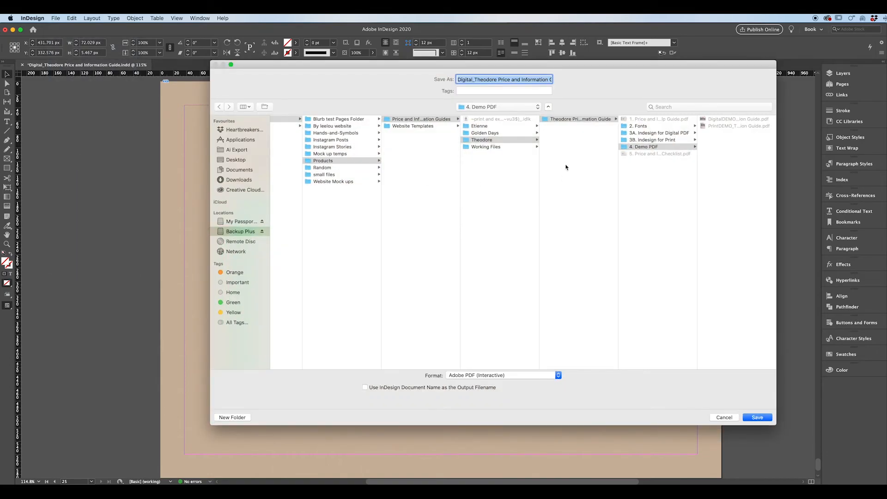
{"action": "left_click", "coordinate": [250, 160]}
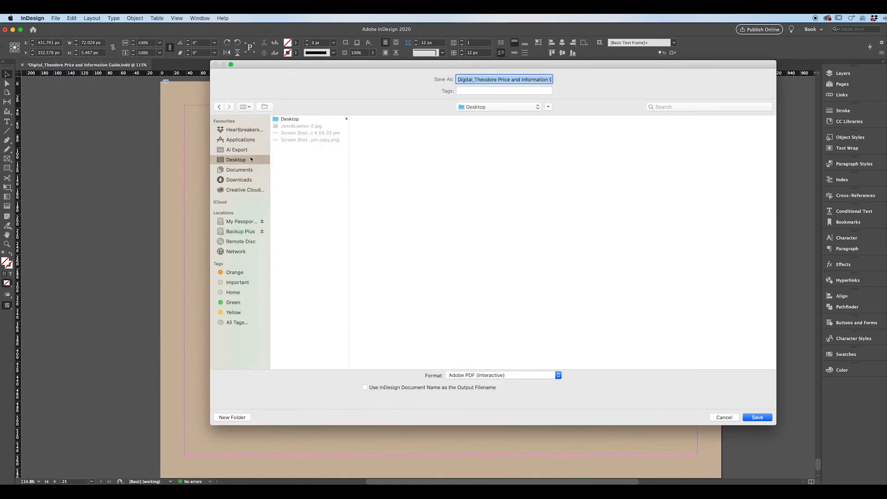
{"action": "left_click_drag", "start_coordinate": [422, 376], "coordinate": [368, 324]}
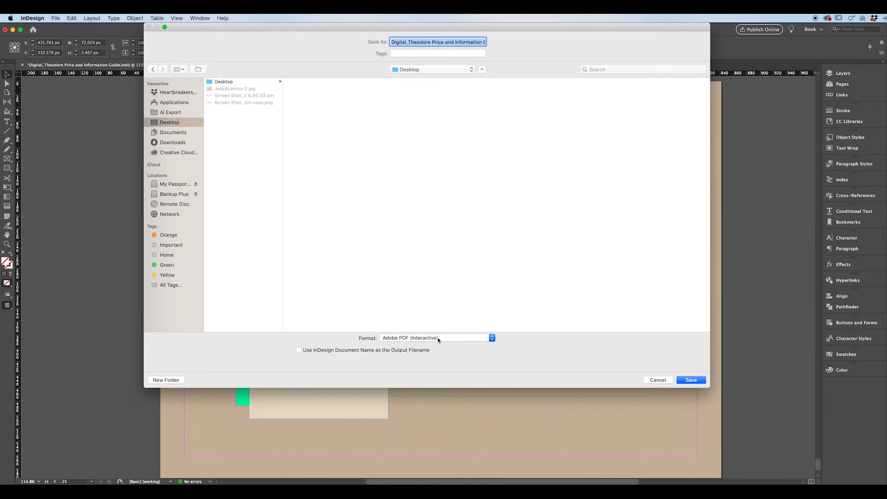
{"action": "left_click", "coordinate": [489, 339]}
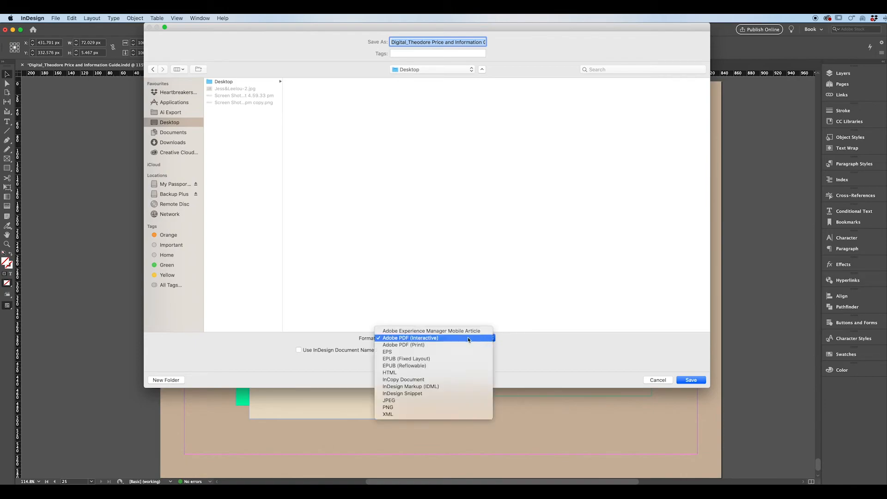
{"action": "left_click", "coordinate": [501, 339]}
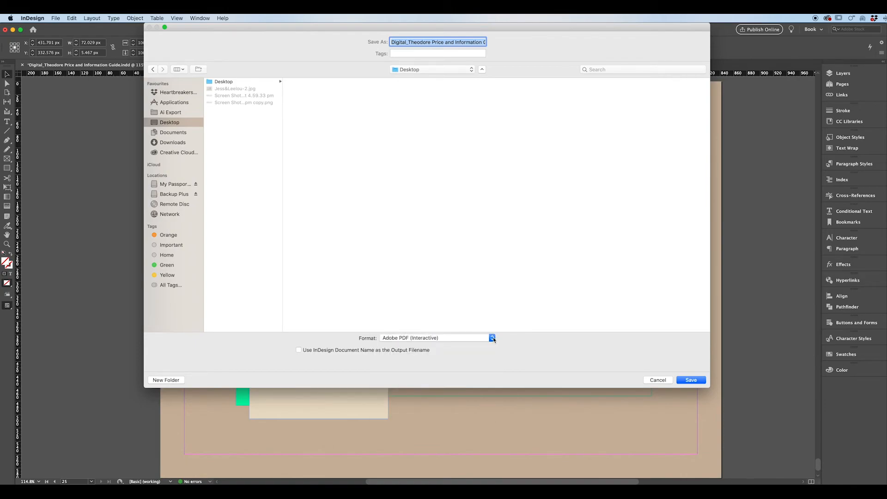
{"action": "left_click", "coordinate": [492, 339]}
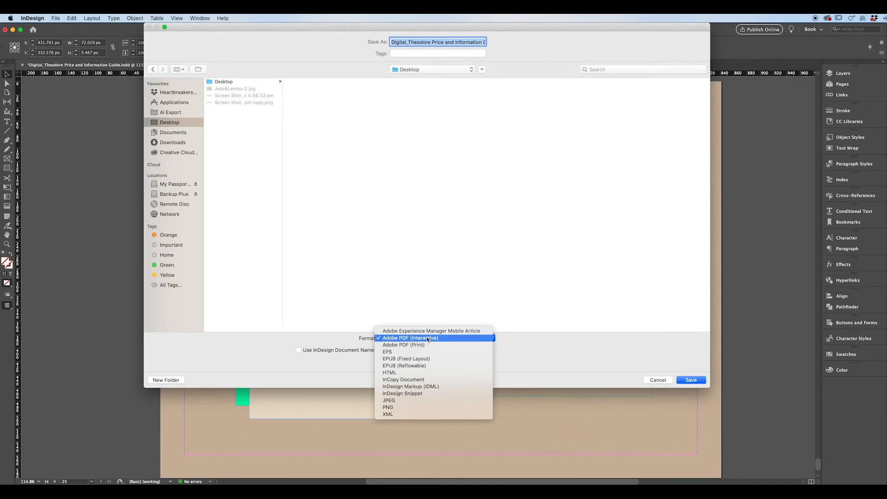
{"action": "left_click", "coordinate": [524, 355]}
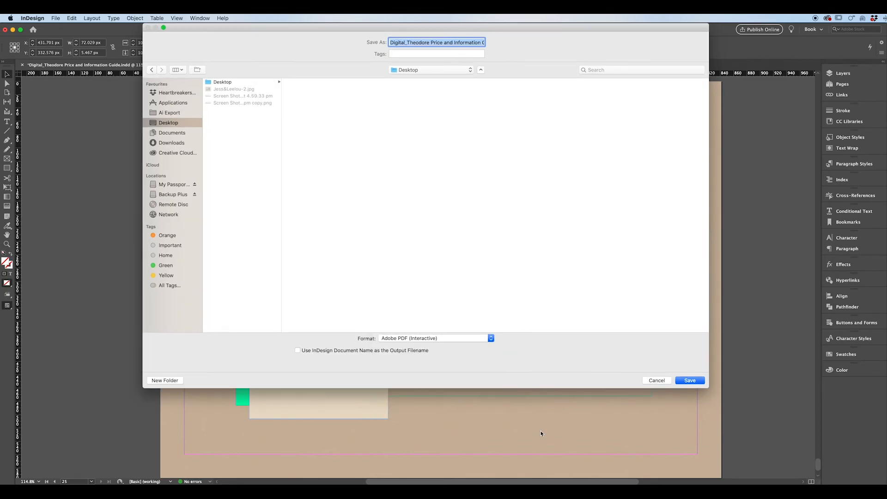
{"action": "left_click", "coordinate": [690, 381]}
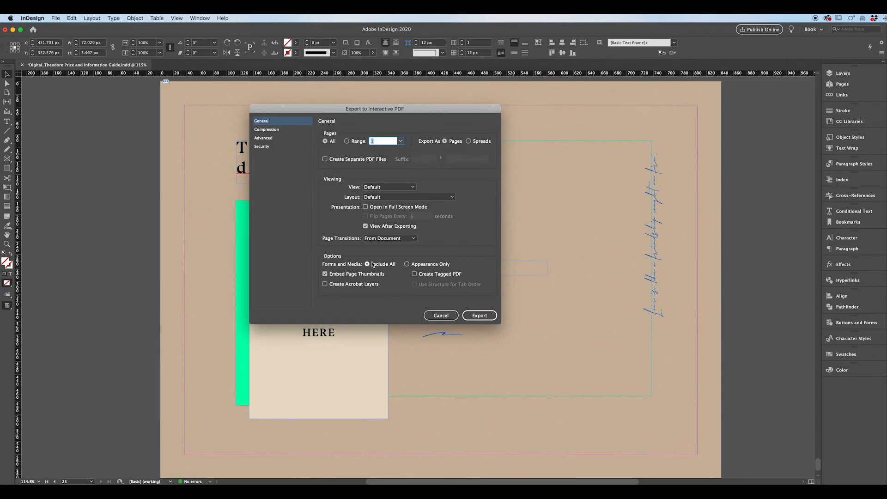
Step: Check the JPEG (Lossy) compression with High quality and 200 ppi resolution, and export the interactive PDF
{"action": "left_click", "coordinate": [287, 132]}
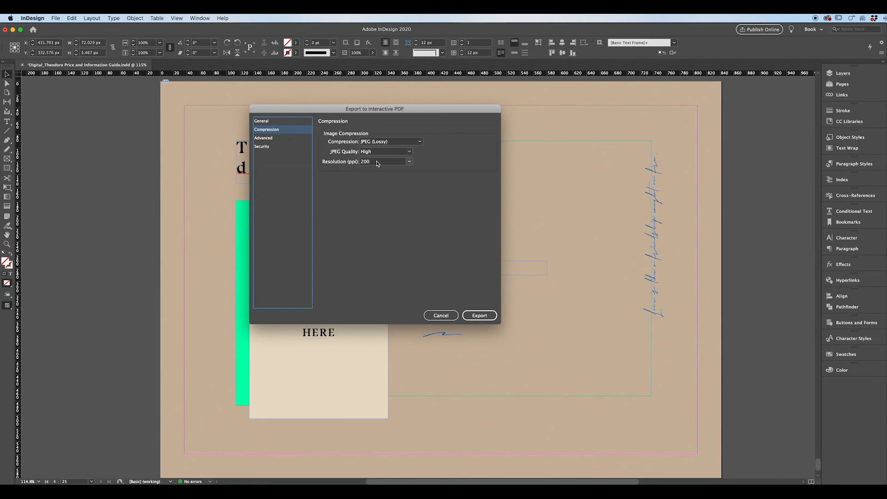
{"action": "double_click", "coordinate": [362, 162]}
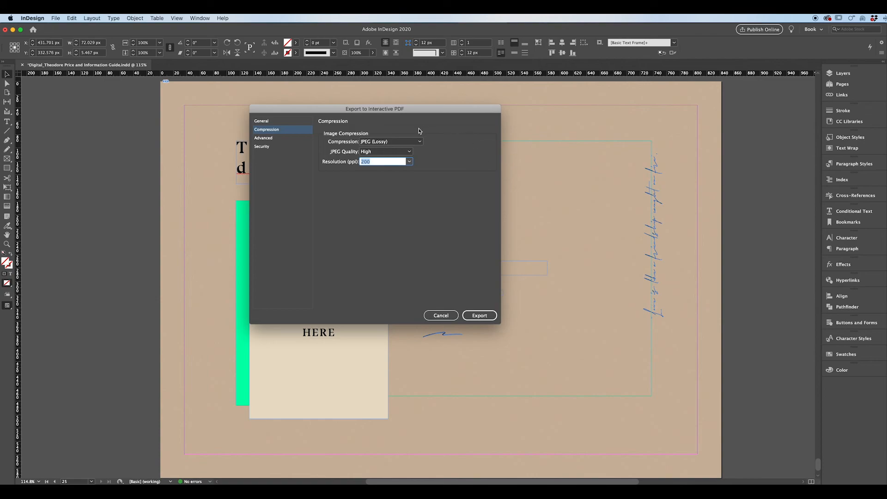
{"action": "left_click", "coordinate": [479, 315]}
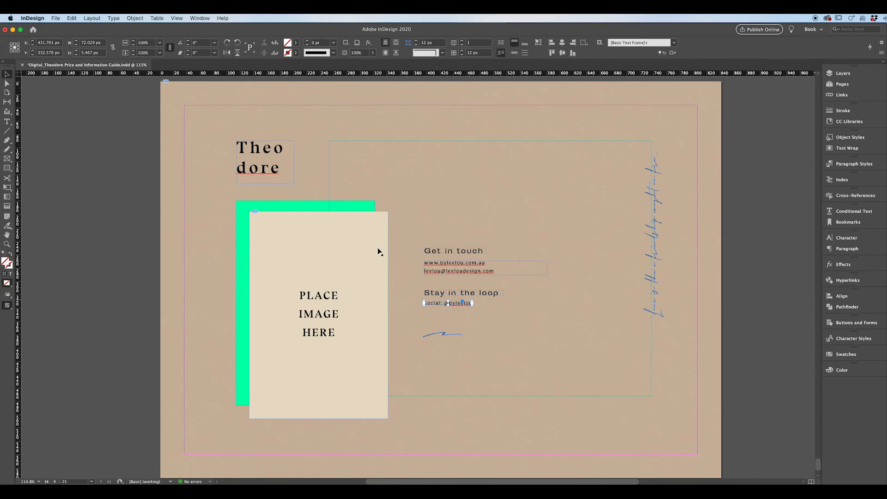
Step: Shorten the website and email text frame on page 25 to about 11 px high so its second line is overset
{"action": "scroll", "coordinate": [118, 198], "scroll_direction": "down", "scroll_amount": 3}
{"action": "scroll", "coordinate": [119, 199], "scroll_direction": "up", "scroll_amount": 1}
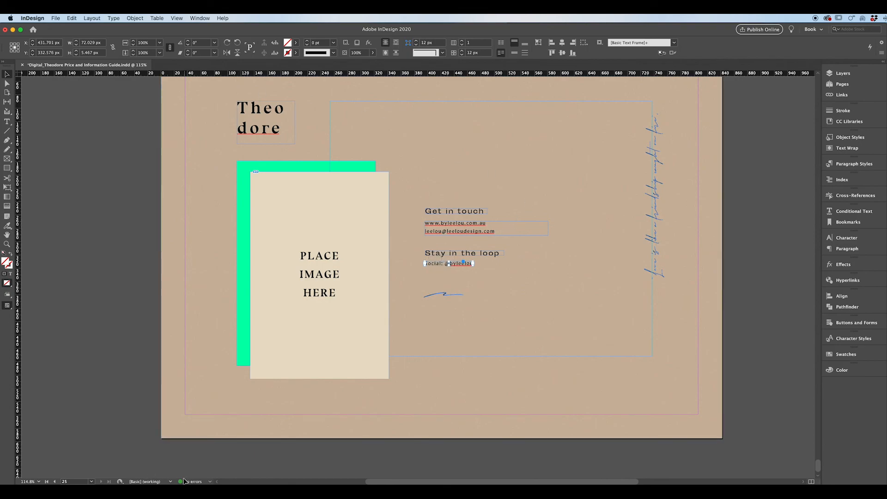
{"action": "left_click", "coordinate": [482, 233]}
{"action": "left_click_drag", "start_coordinate": [486, 232], "coordinate": [486, 228]}
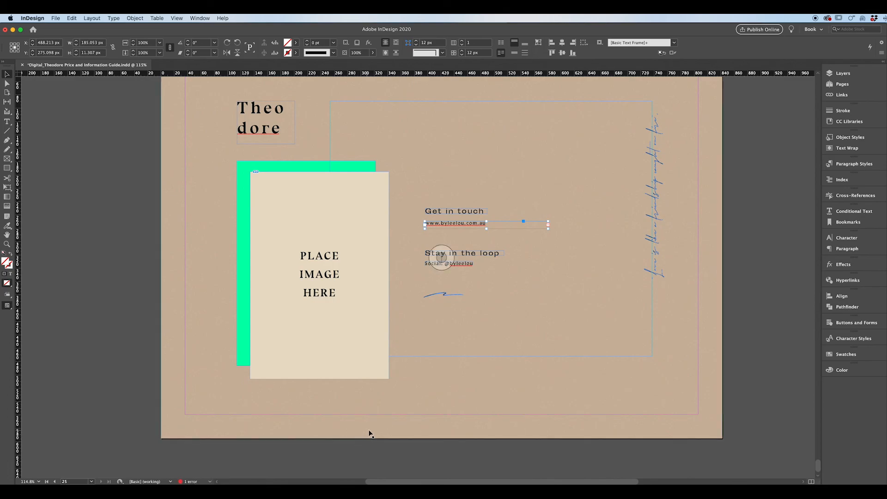
{"action": "scroll", "coordinate": [364, 432], "scroll_direction": "up", "scroll_amount": 20}
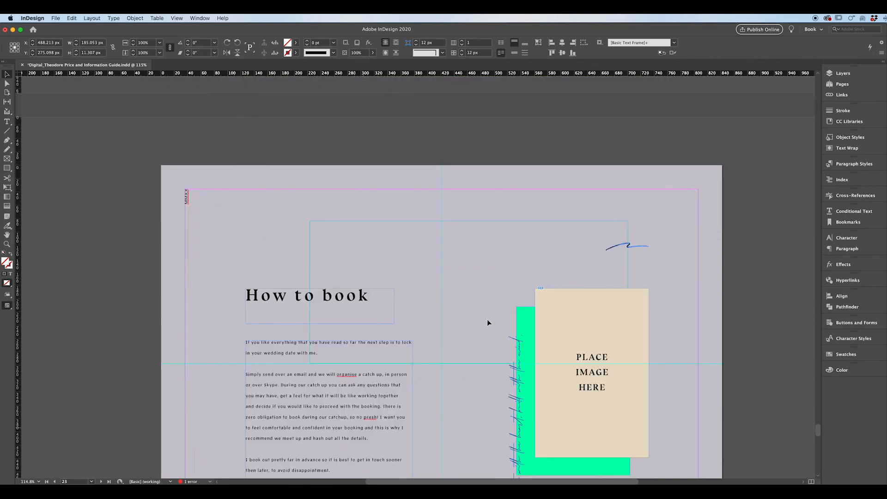
{"action": "scroll", "coordinate": [207, 481], "scroll_direction": "up", "scroll_amount": 5}
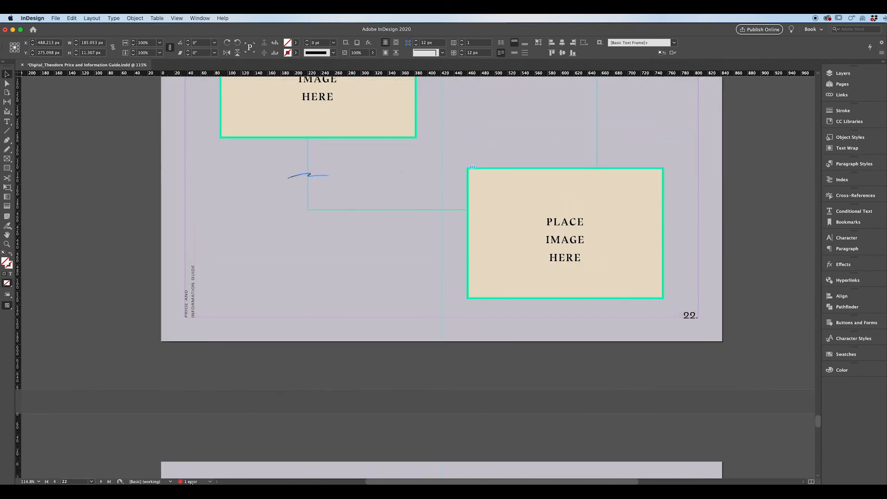
Step: Open Preflight, expand the overset text error and go to the text frame it lists
{"action": "double_click", "coordinate": [190, 482]}
{"action": "left_click_drag", "start_coordinate": [175, 152], "coordinate": [365, 150]}
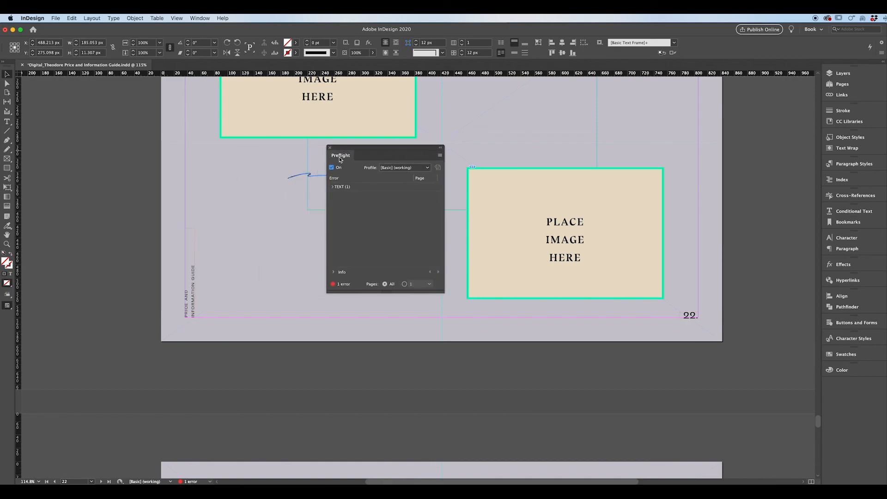
{"action": "left_click", "coordinate": [332, 187]}
{"action": "left_click", "coordinate": [339, 196]}
{"action": "left_click", "coordinate": [377, 204]}
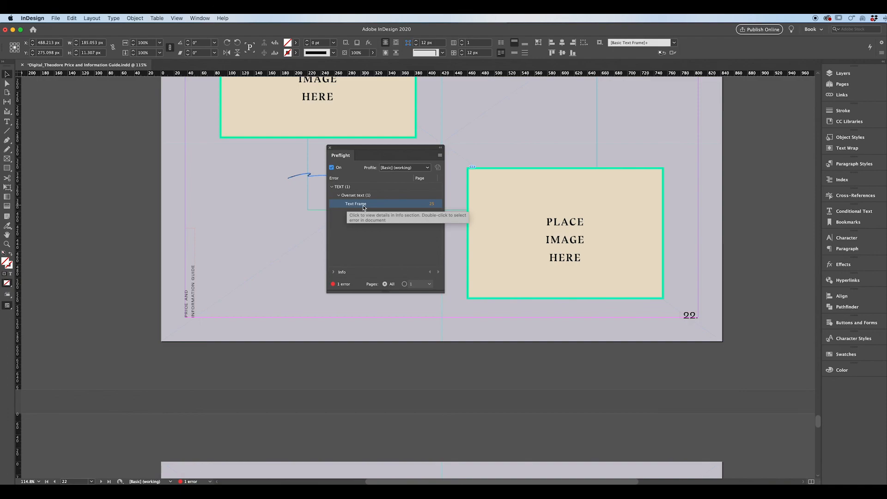
{"action": "left_click", "coordinate": [432, 205]}
Step: Extend the overset website and email text frame to about 28 px high and close Preflight
{"action": "left_click_drag", "start_coordinate": [392, 143], "coordinate": [691, 116]}
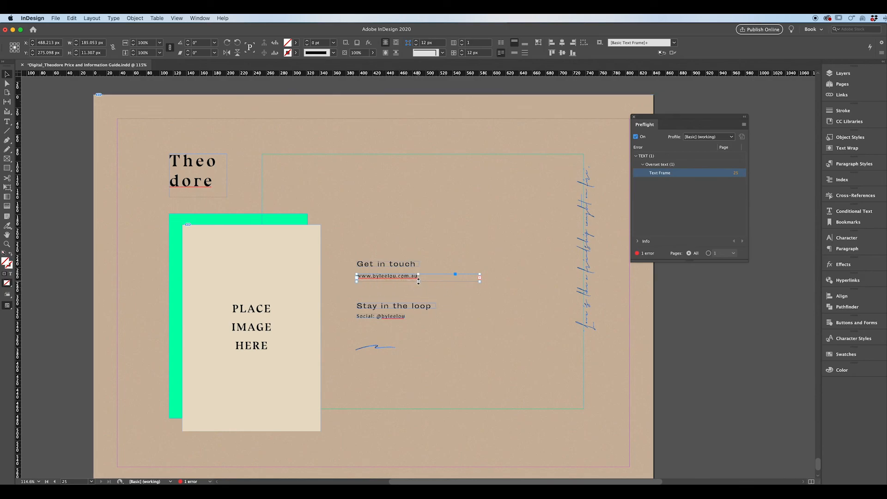
{"action": "left_click_drag", "start_coordinate": [418, 288], "coordinate": [418, 300]}
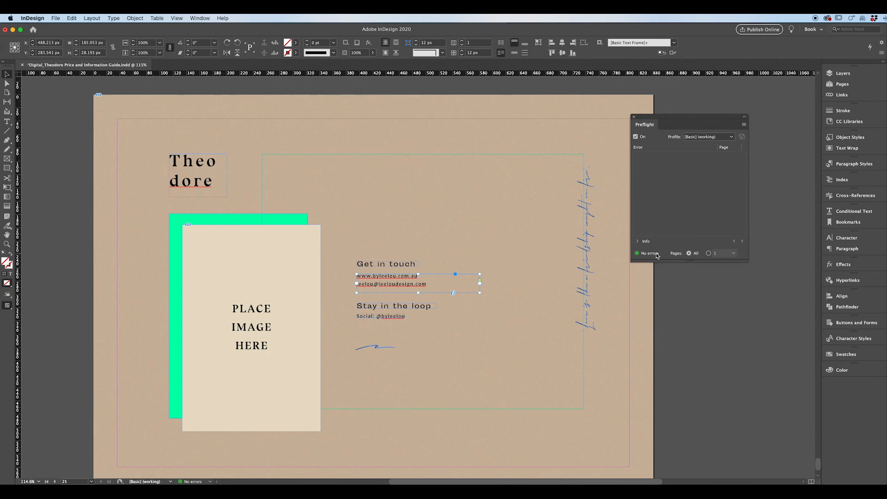
{"action": "left_click", "coordinate": [634, 117]}
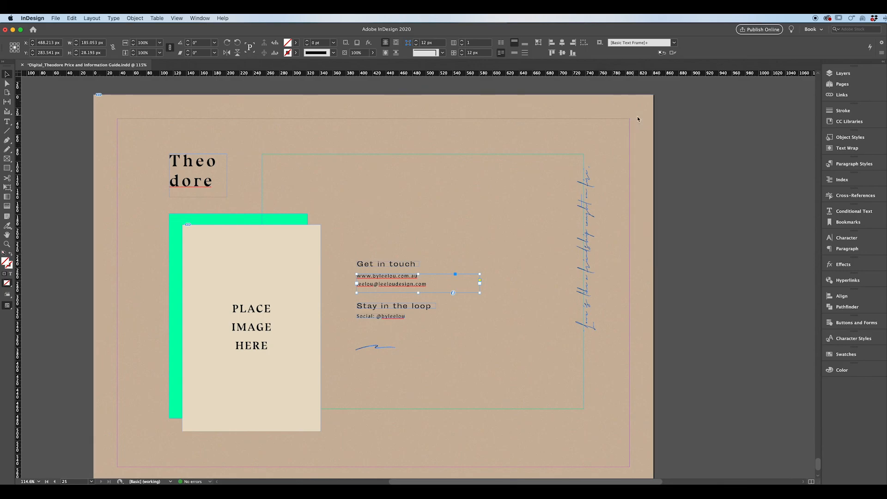